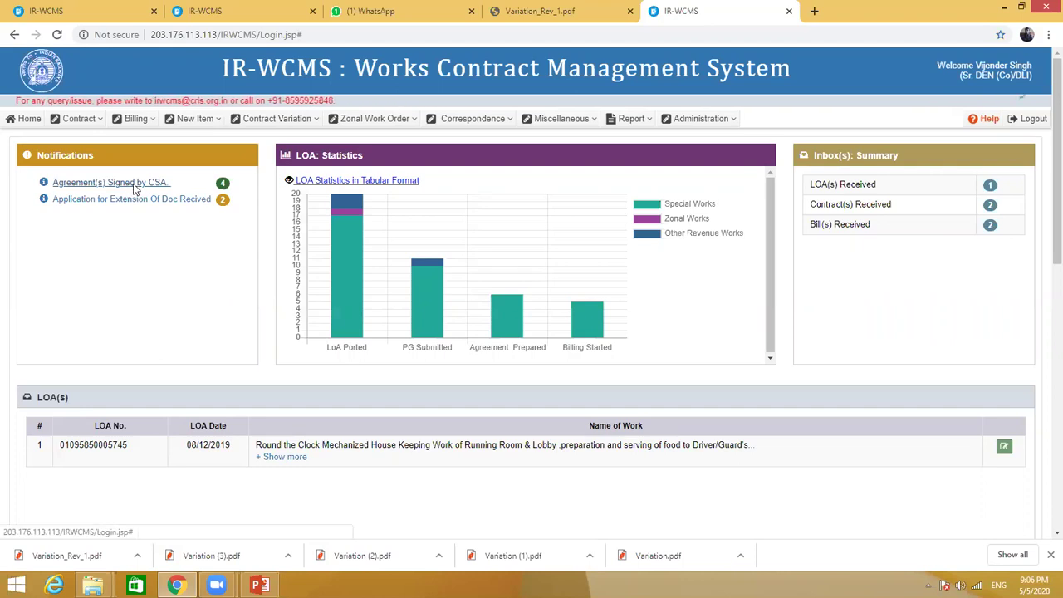
# Copy the LOA number of the TRR (P) 59.293 km DLI-BTI section work from the agreements signed by CSA notification
pyautogui.click(133, 185)
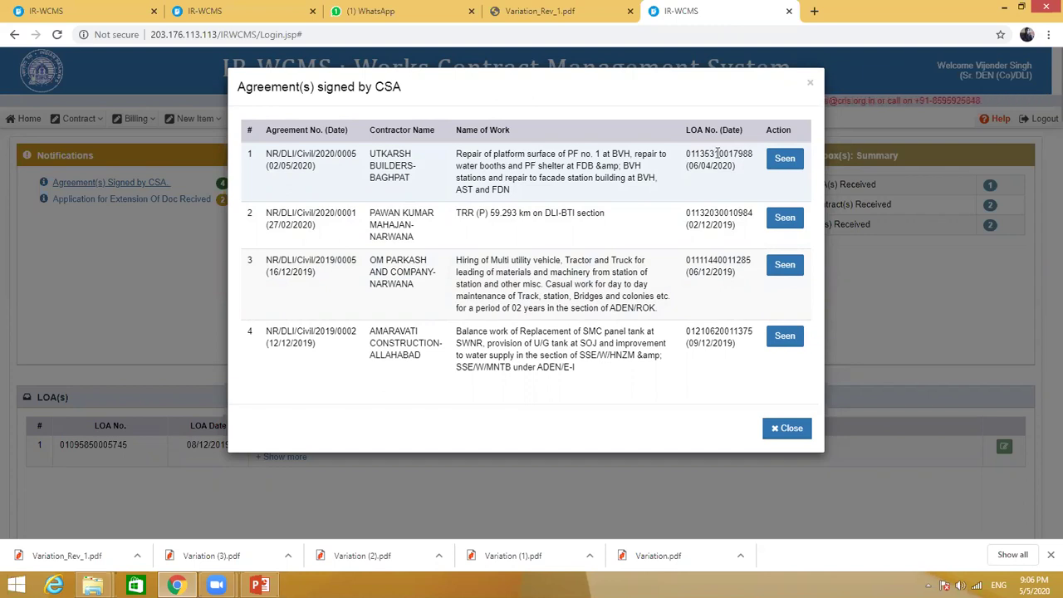
pyautogui.moveTo(687, 153); pyautogui.dragTo(756, 166)
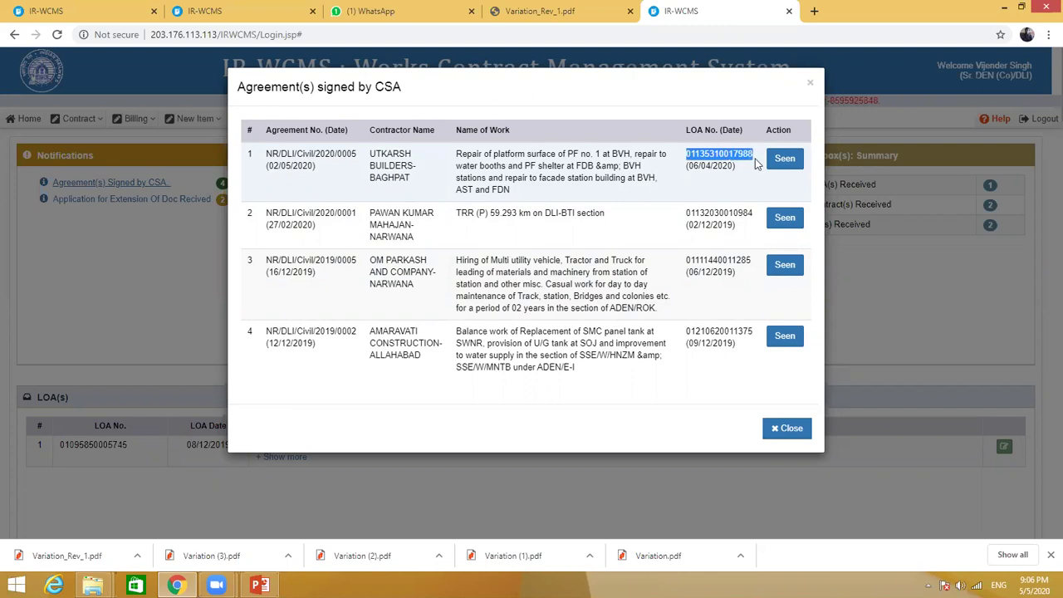
pyautogui.click(721, 215)
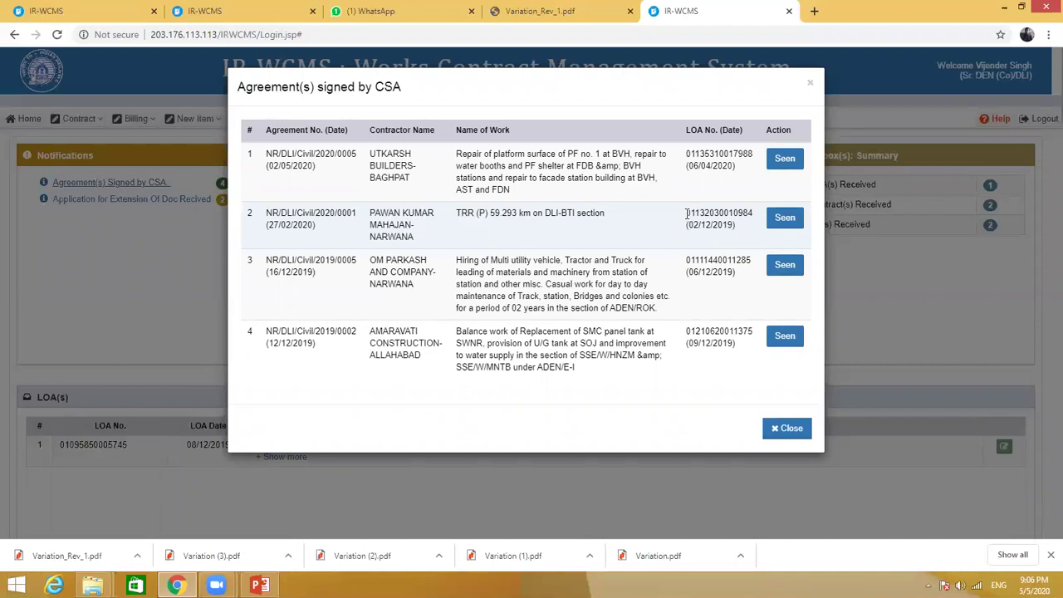
pyautogui.moveTo(687, 215); pyautogui.dragTo(748, 214)
pyautogui.rightClick(736, 212)
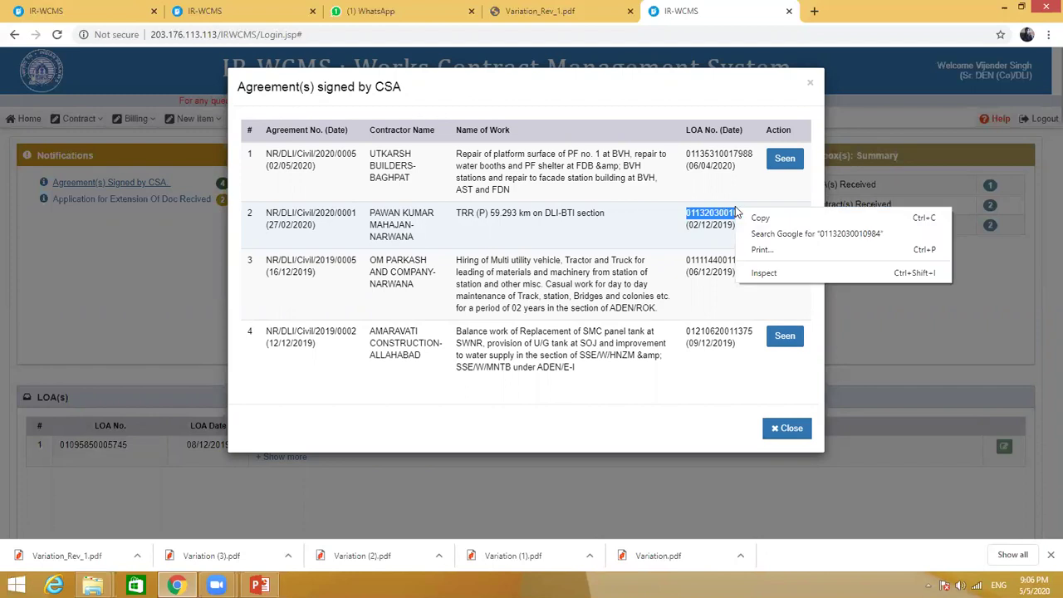
pyautogui.click(757, 218)
pyautogui.click(785, 429)
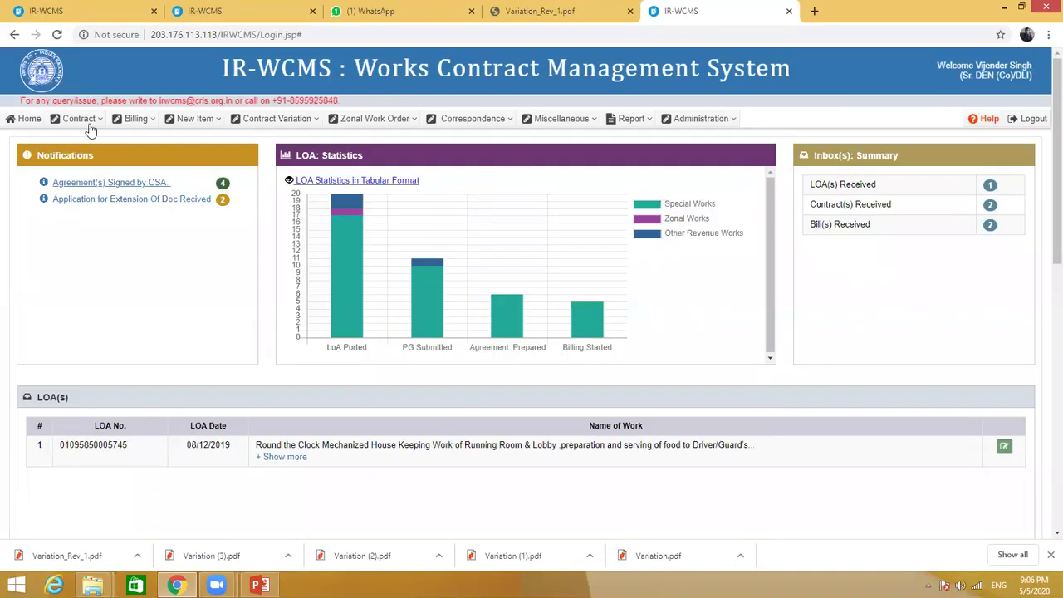
# Open the assignment of activities to users against LoA and load the contract matching the copied LOA number
pyautogui.click(88, 121)
pyautogui.click(100, 197)
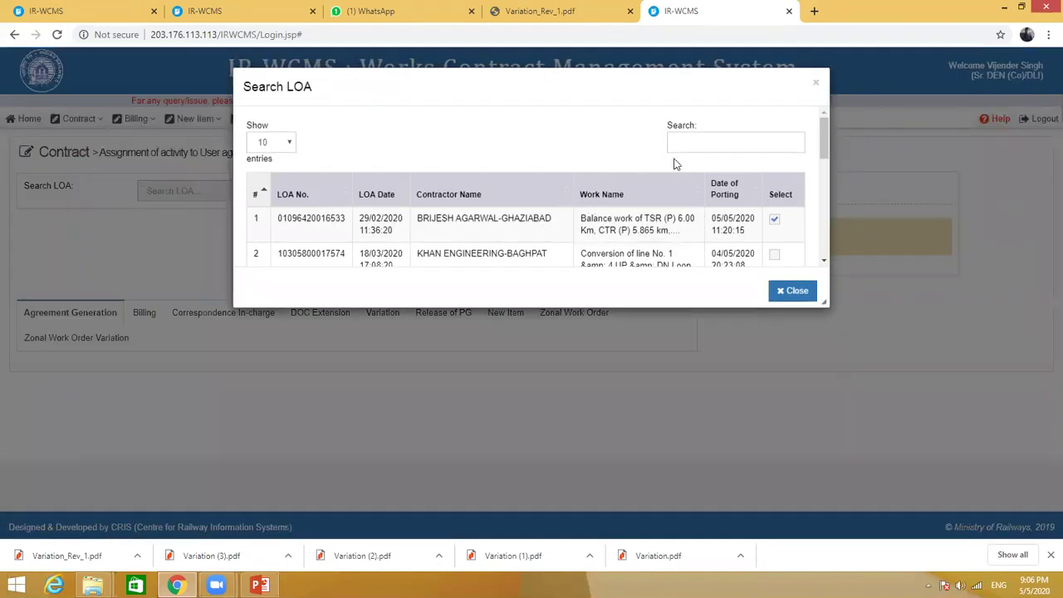
pyautogui.click(681, 141)
pyautogui.hotkey('ctrl', 'v')
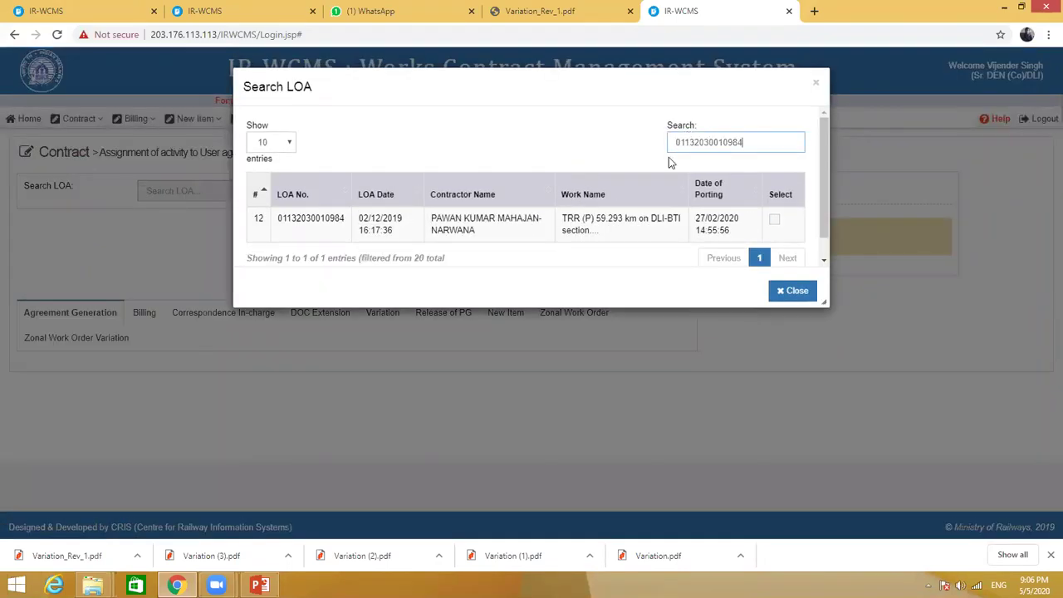
pyautogui.click(487, 224)
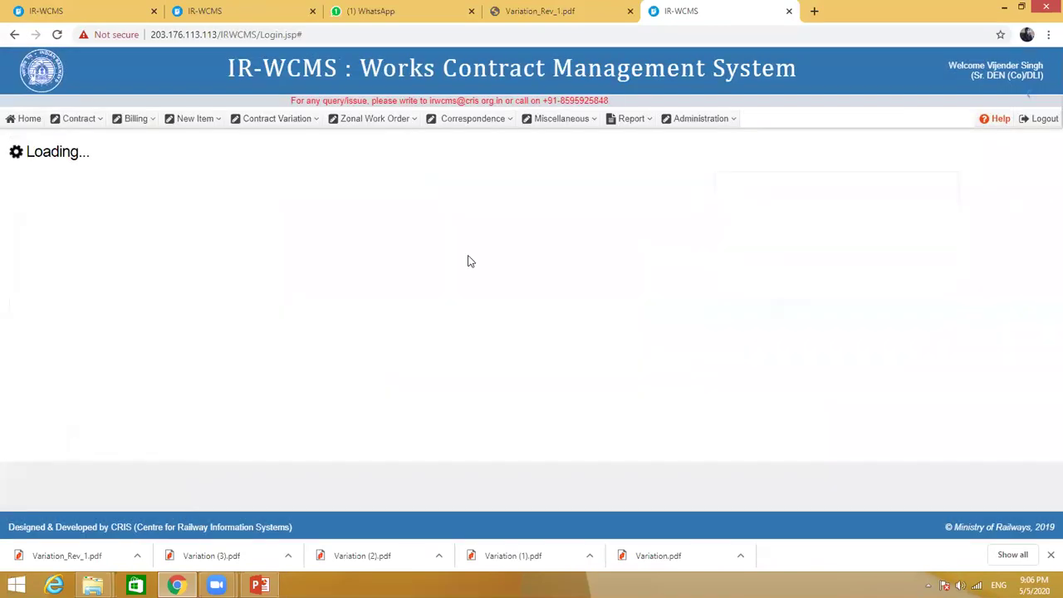
# Assign SSE 1/DLI (sse1dli) to the Initiation by Site Engineer stage of the Variation activity
pyautogui.scroll(-1, 458, 368)
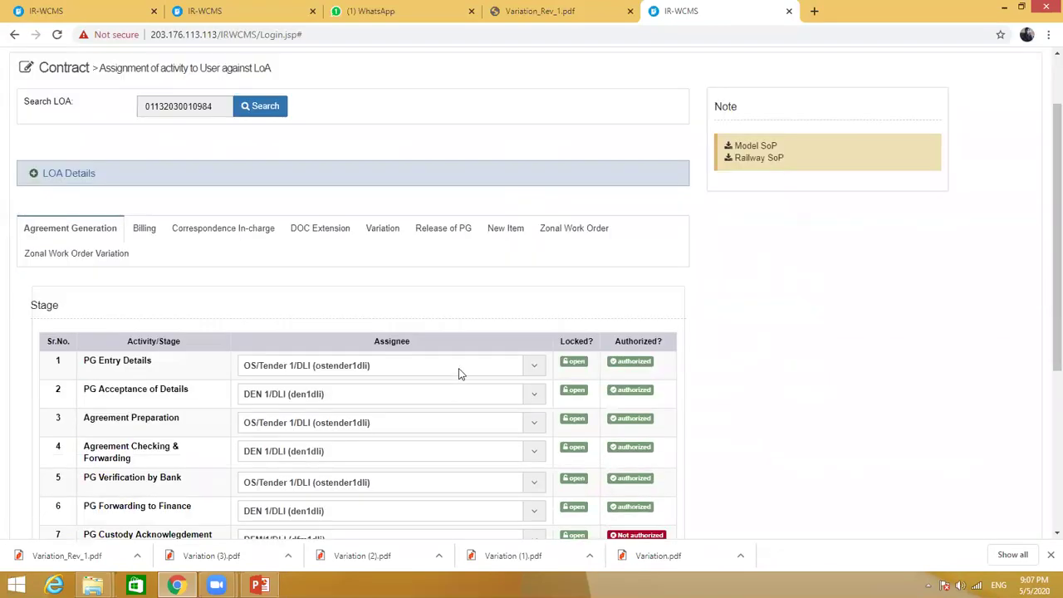
pyautogui.scroll(-1, 449, 349)
pyautogui.click(388, 181)
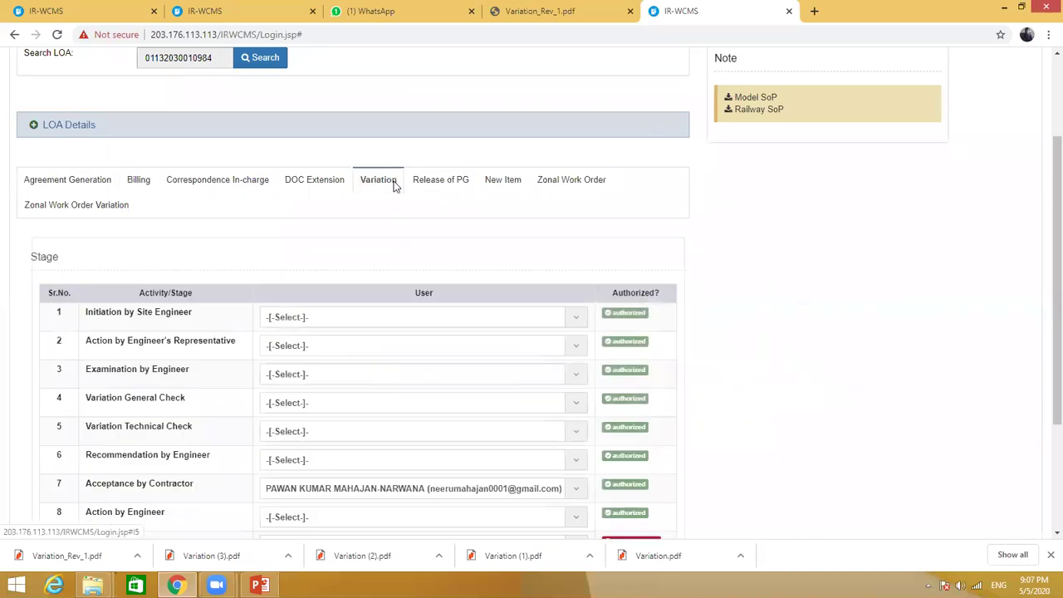
pyautogui.click(370, 317)
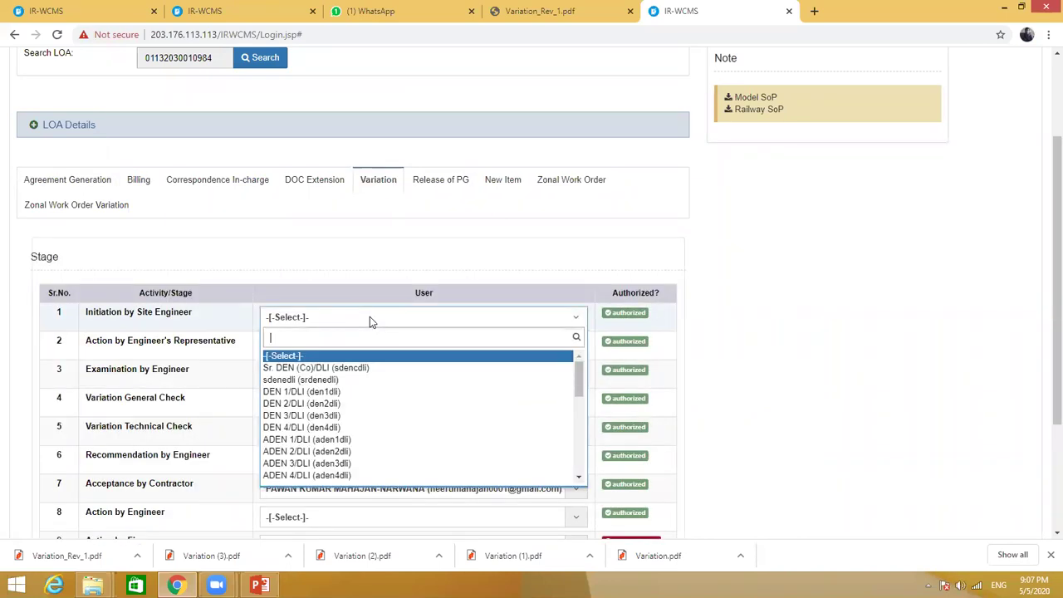
pyautogui.write('sse')
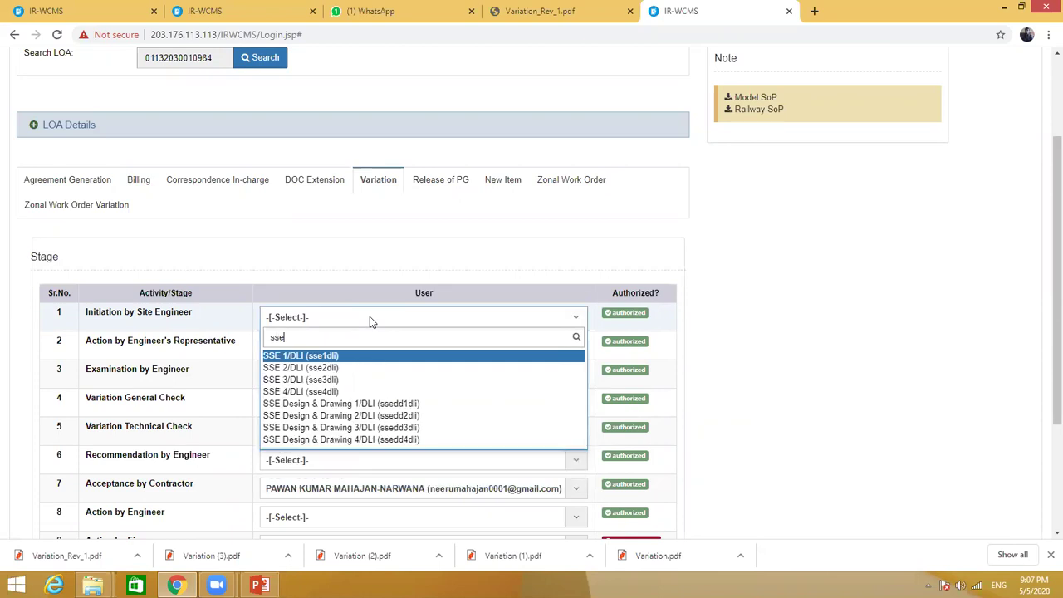
pyautogui.write('1')
pyautogui.click(349, 356)
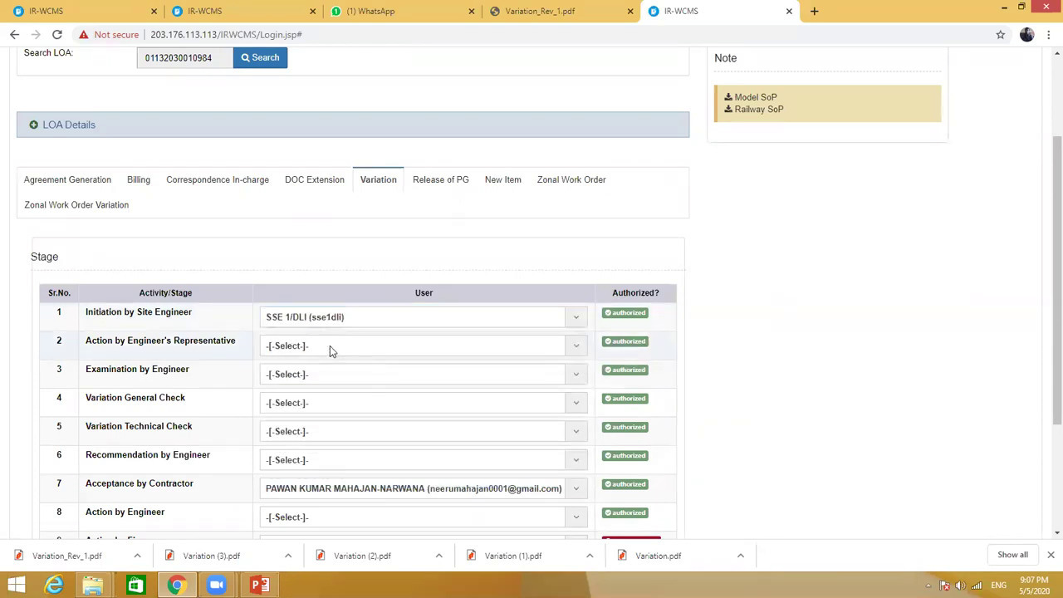
# Assign ADEN 1/DLI (aden1dli) to the Action by Engineer's Representative stage
pyautogui.click(330, 345)
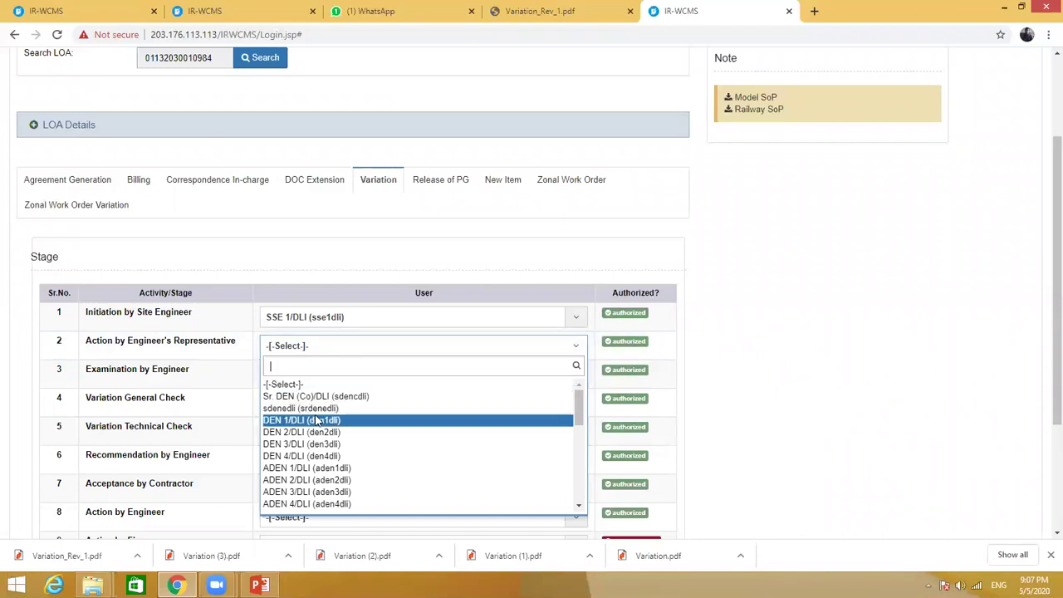
pyautogui.click(162, 351)
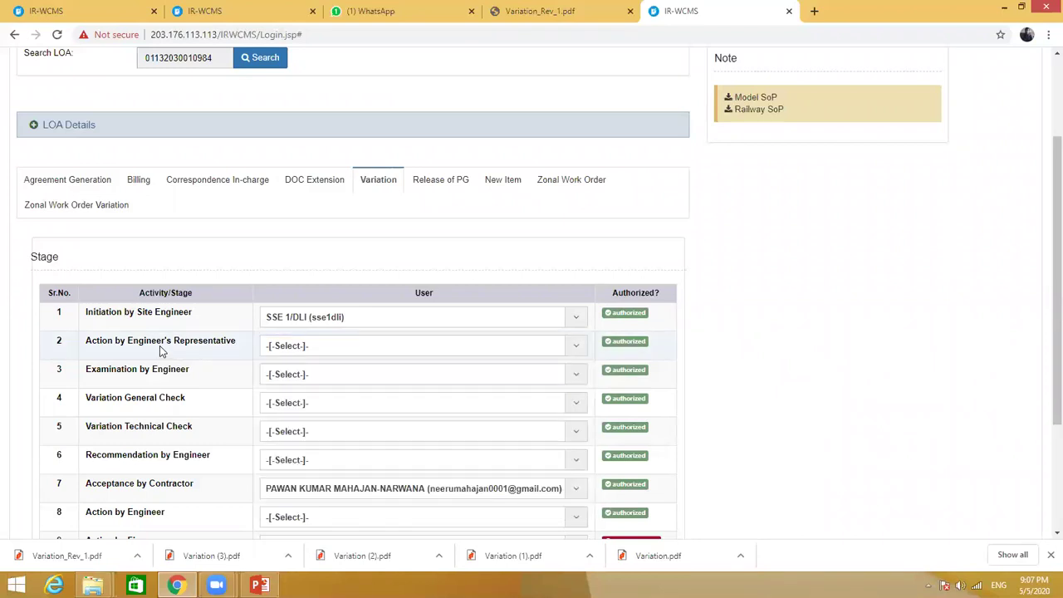
pyautogui.click(344, 346)
pyautogui.write('ade')
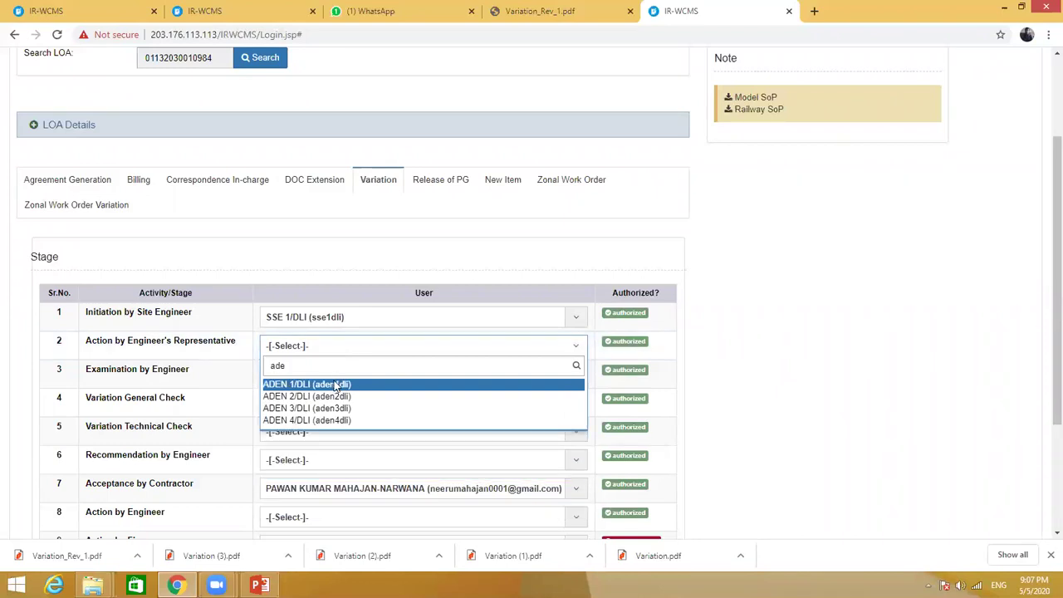
pyautogui.click(336, 386)
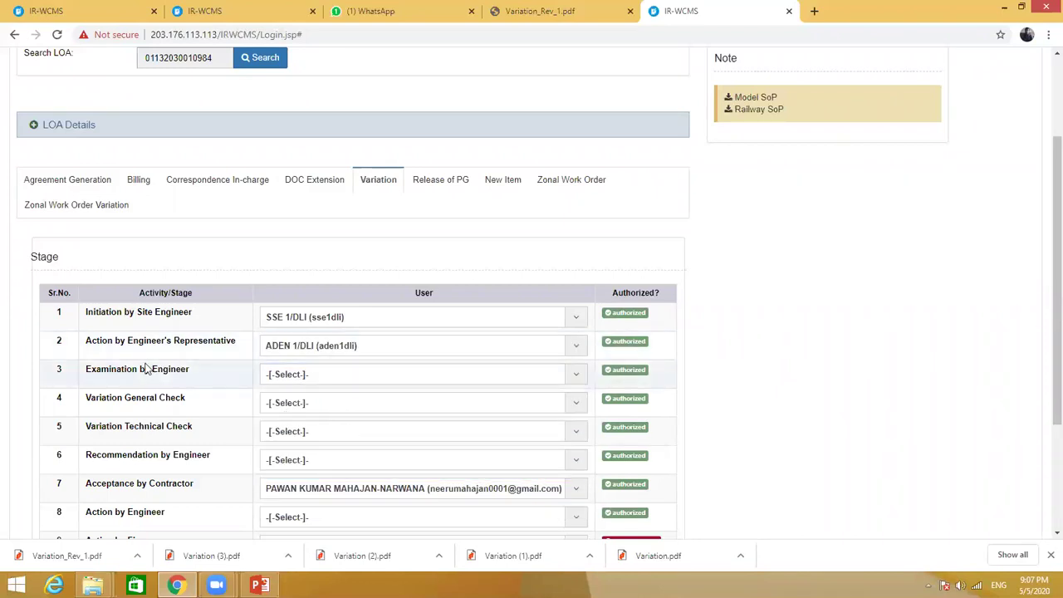
# Assign DEN 1/DLI (den1dli) to the Examination by Engineer stage
pyautogui.click(286, 376)
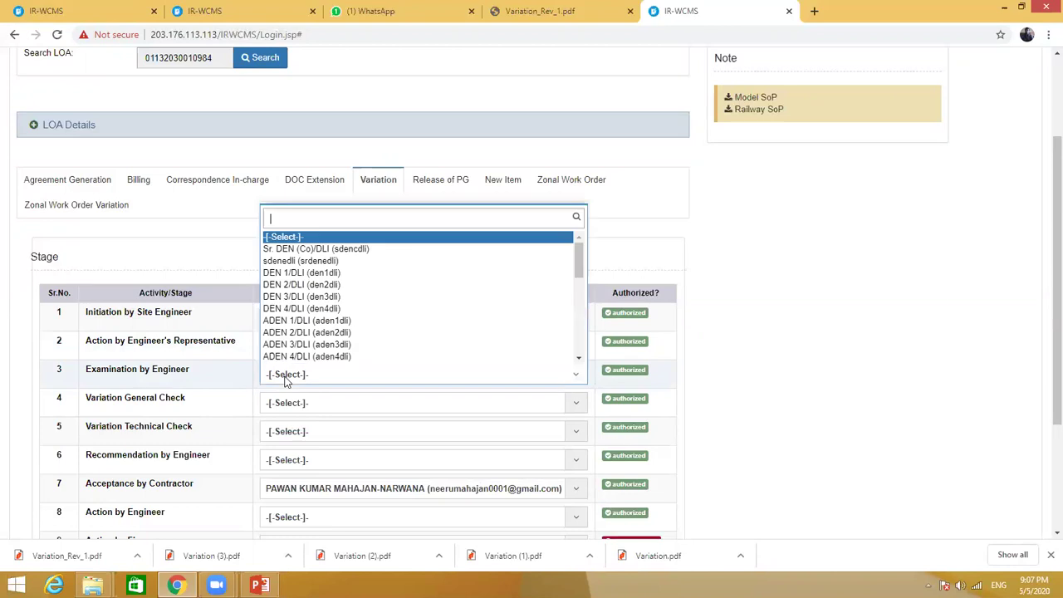
pyautogui.write('de')
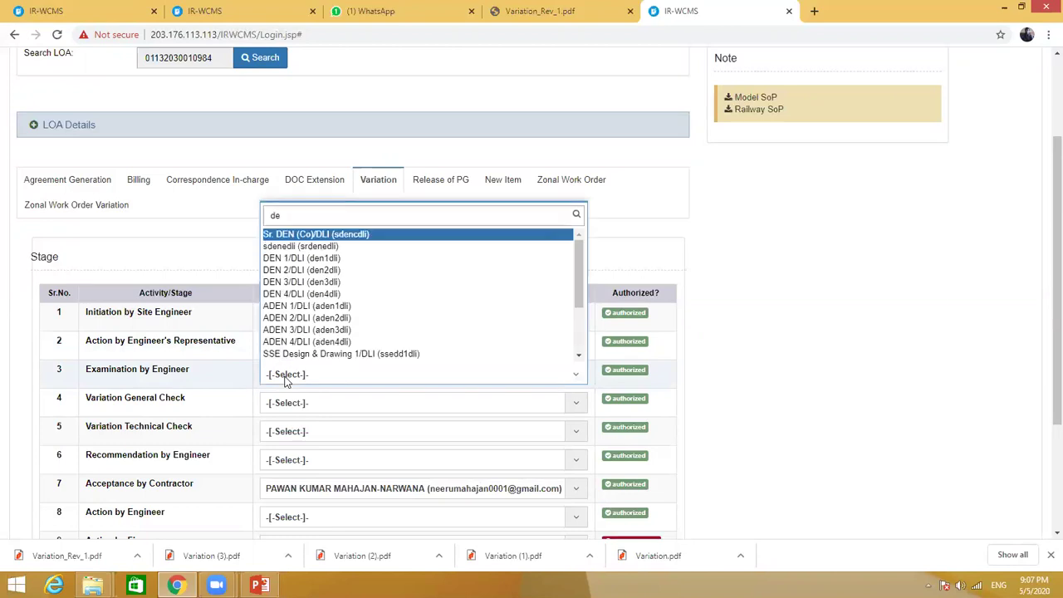
pyautogui.write('n1')
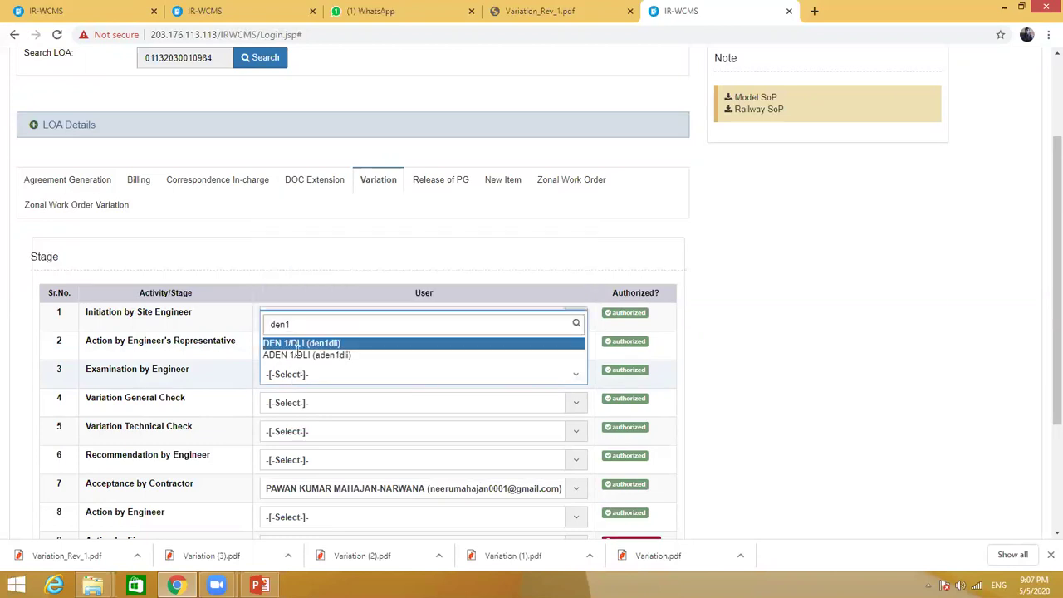
pyautogui.click(297, 344)
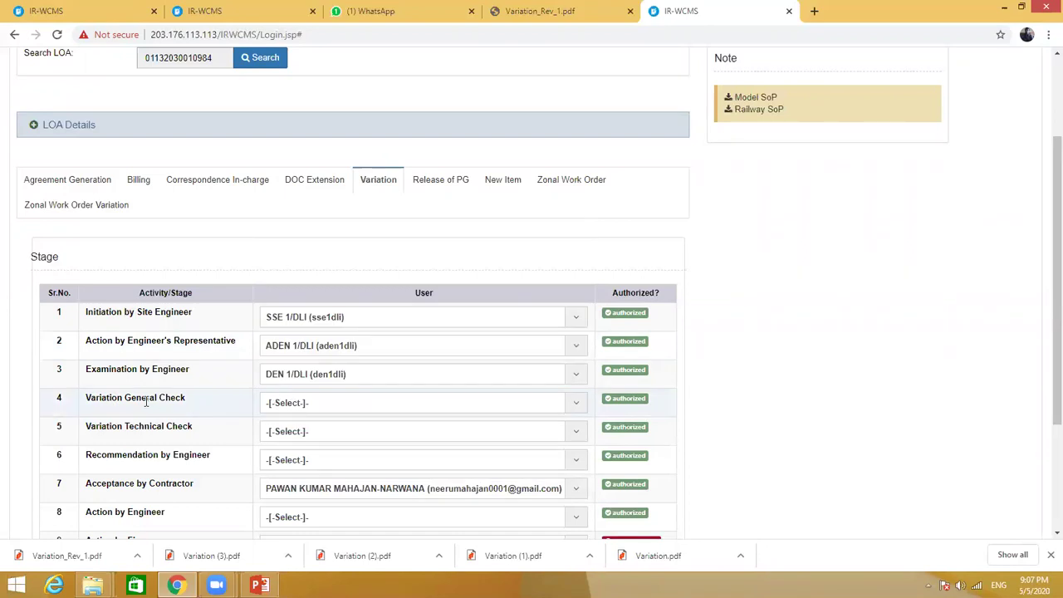
# Assign OS/Bill 1/DLI to the Variation General Check and SSE Design & Drawing 1/DLI to the Variation Technical Check
pyautogui.click(279, 403)
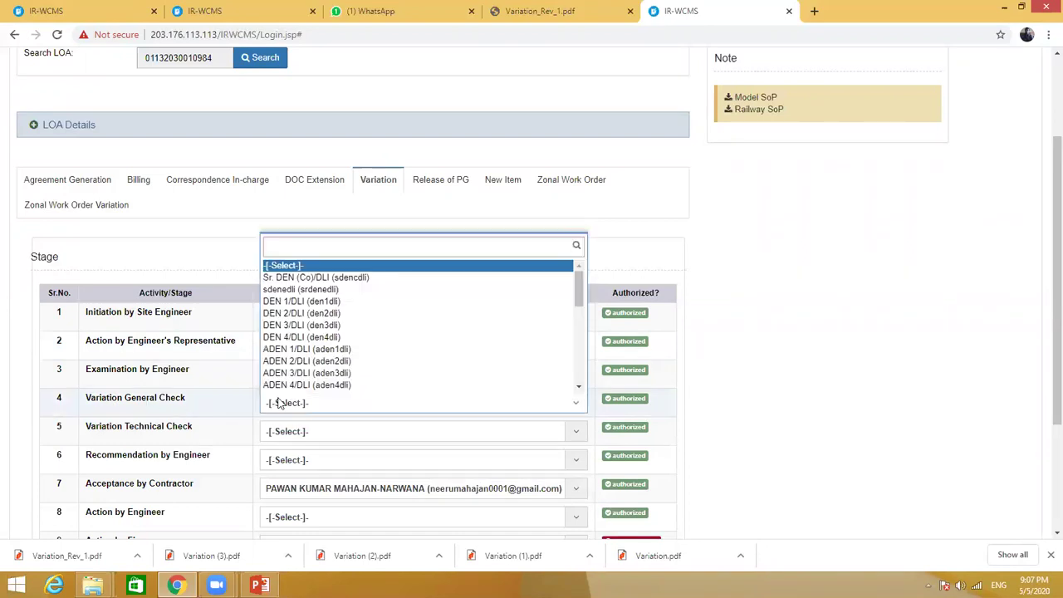
pyautogui.write('osb')
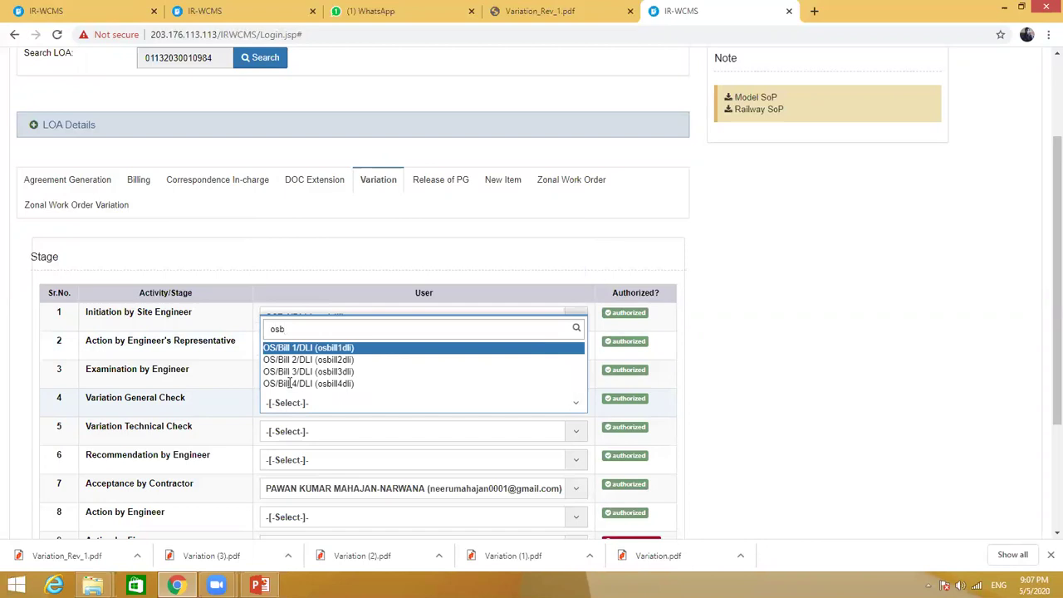
pyautogui.click(304, 347)
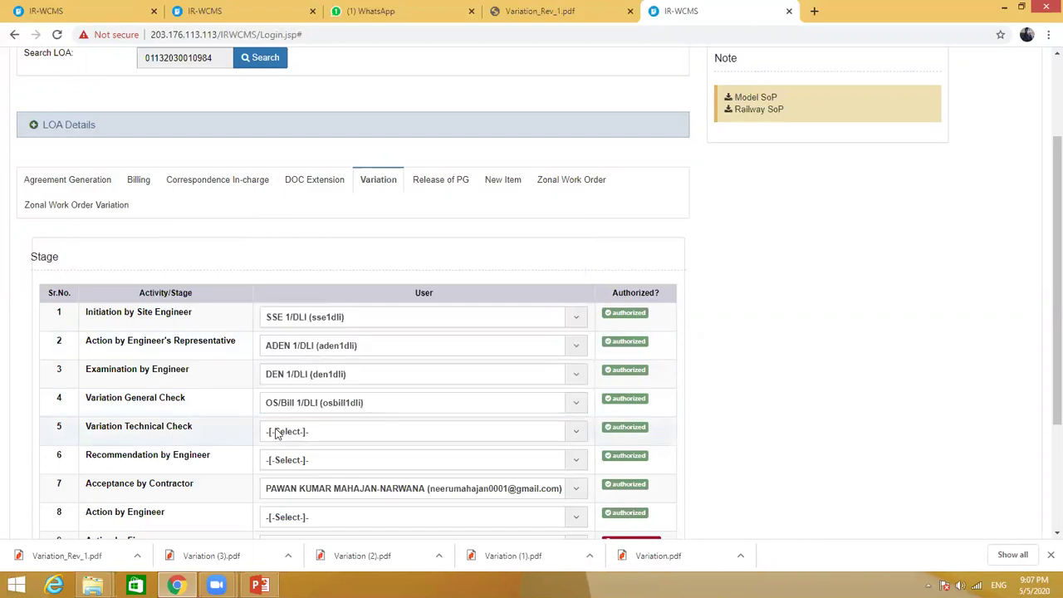
pyautogui.click(278, 433)
pyautogui.write('sse')
pyautogui.click(336, 376)
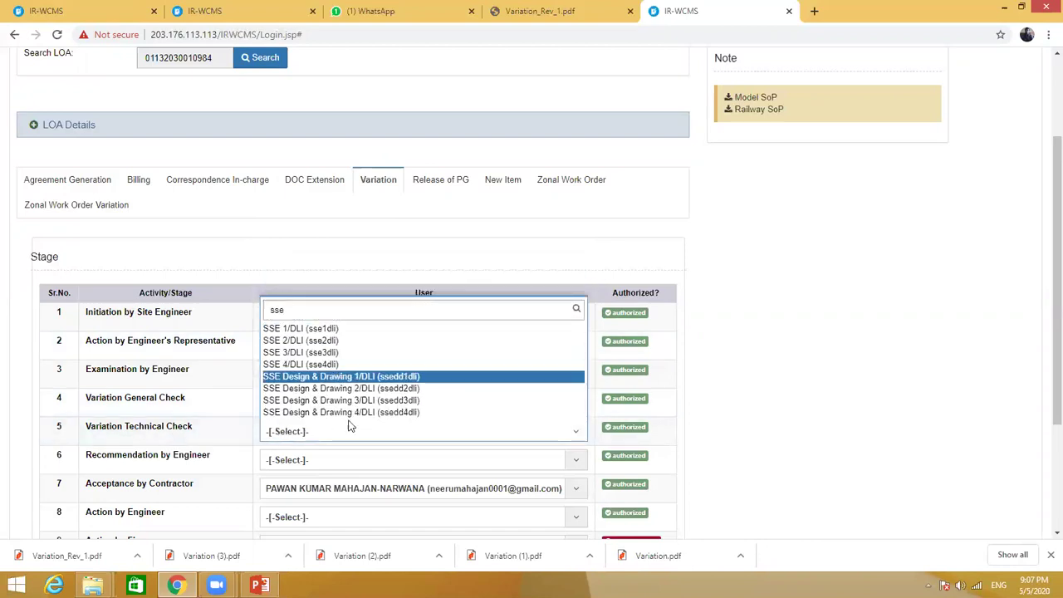
# Assign DEN 1/DLI (den1dli) to the Recommendation by Engineer stage
pyautogui.click(316, 462)
pyautogui.write('den')
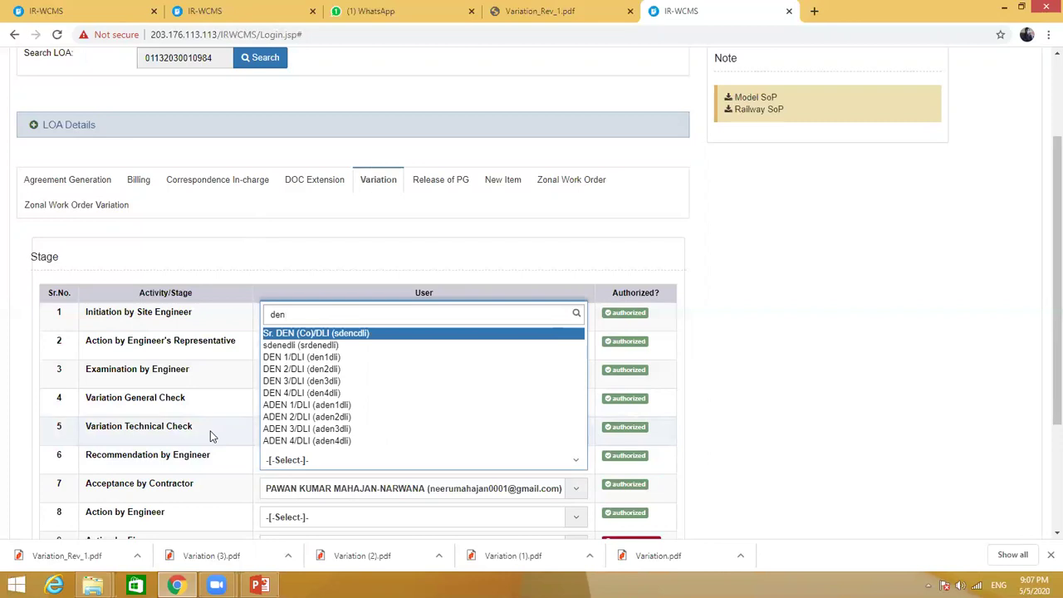
pyautogui.write('1')
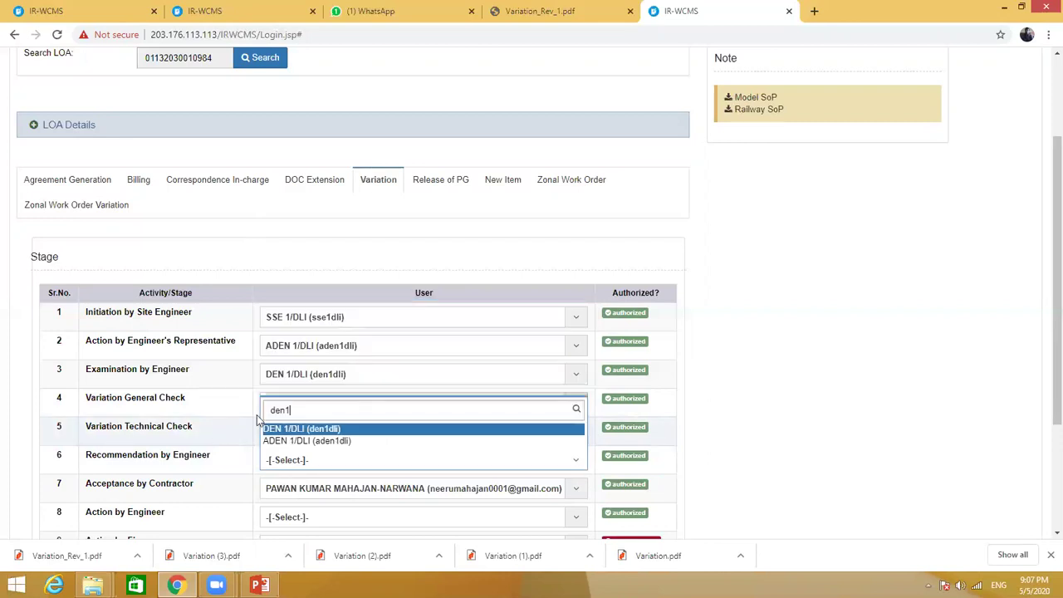
pyautogui.click(314, 428)
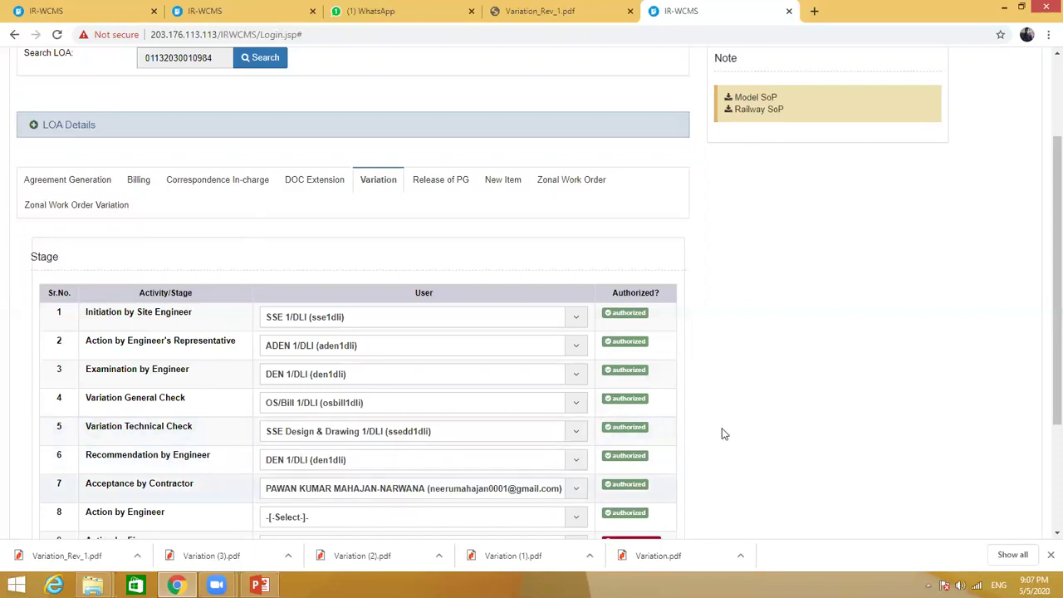
# Select the listed contractor for the Acceptance by Contractor stage and DEN 1/DLI for the Action by Engineer stage
pyautogui.scroll(-1, 1046, 325)
pyautogui.scroll(-3, 1045, 325)
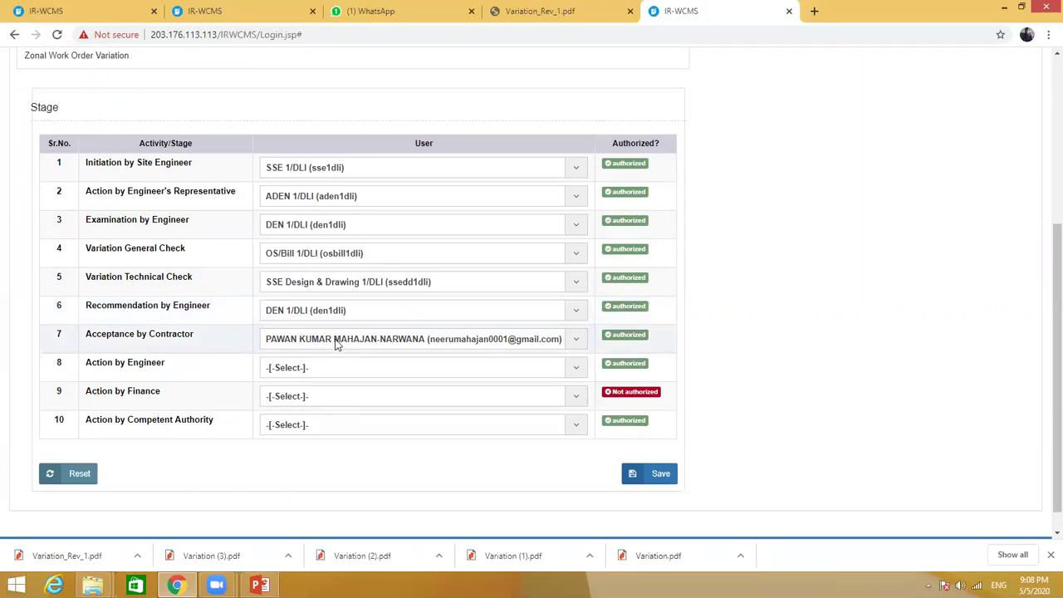
pyautogui.click(378, 344)
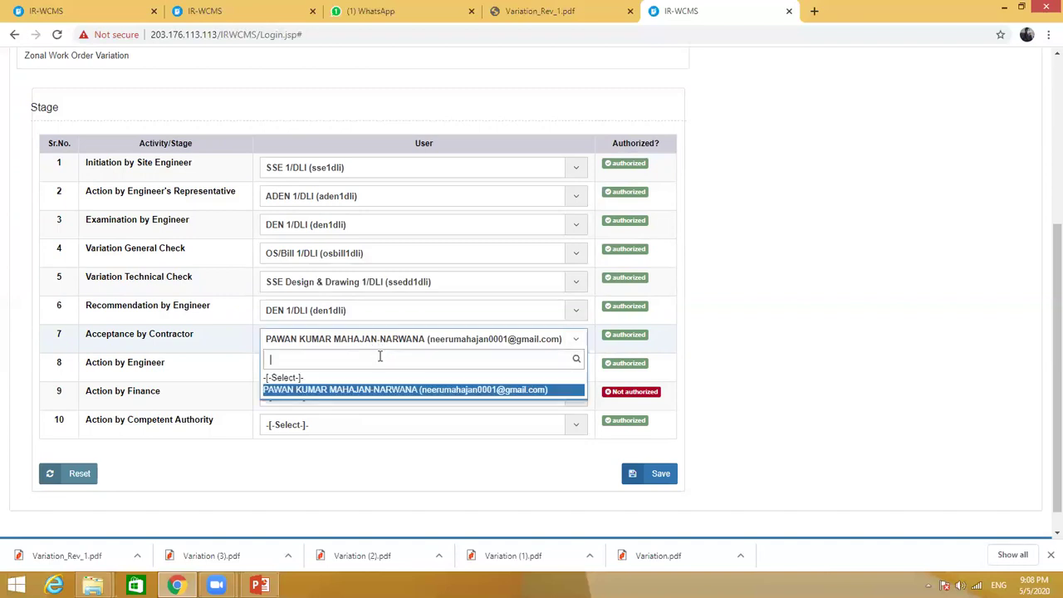
pyautogui.click(381, 389)
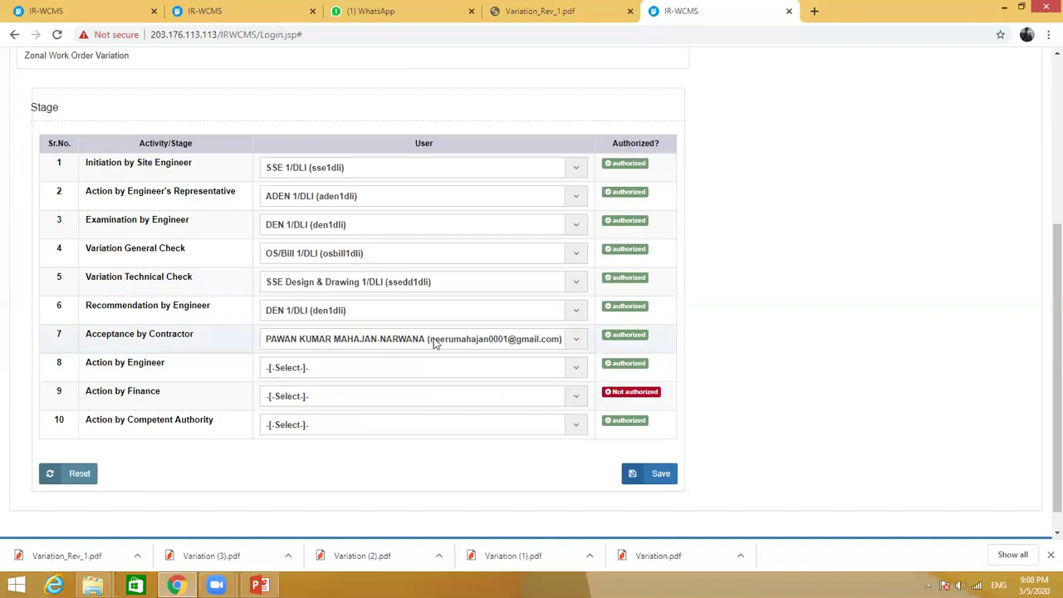
pyautogui.click(433, 343)
pyautogui.click(432, 389)
pyautogui.click(494, 373)
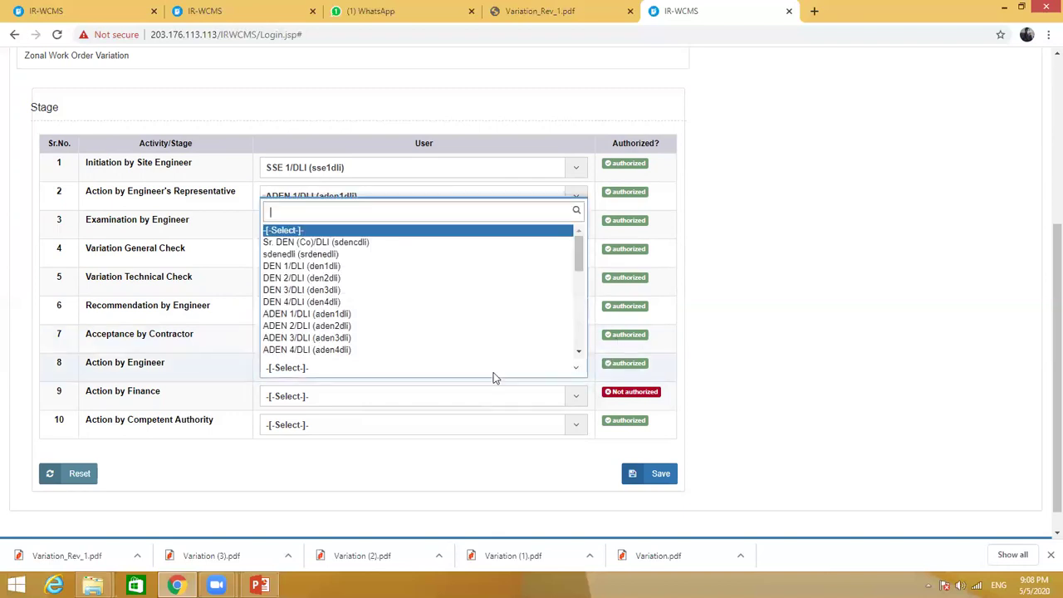
pyautogui.click(372, 267)
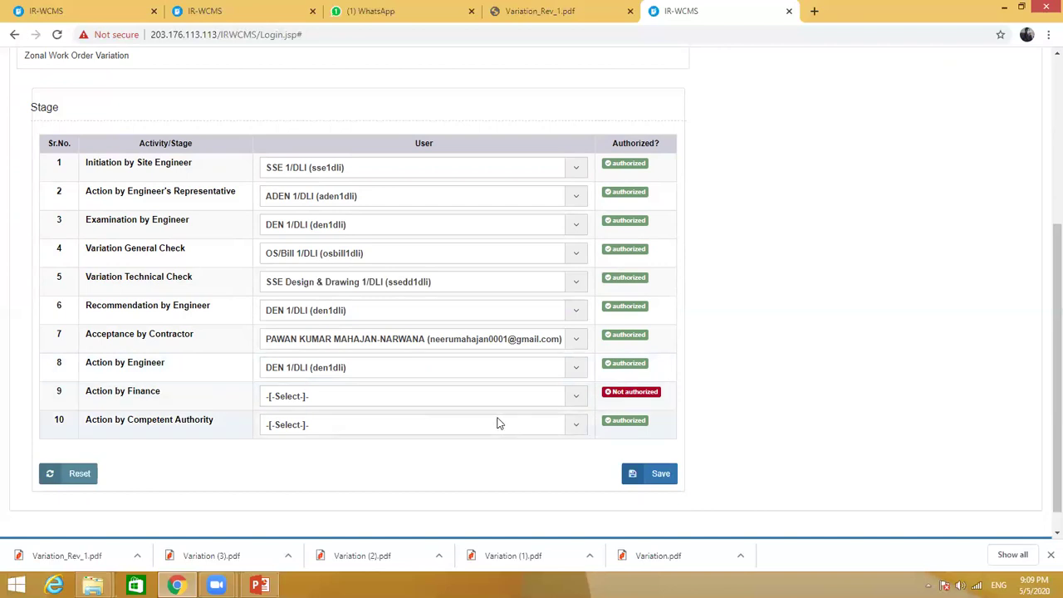
# Assign Sr. DEN (Co)/DLI (sdencdli) to the Action by Competent Authority stage and save the variation assignments
pyautogui.click(328, 425)
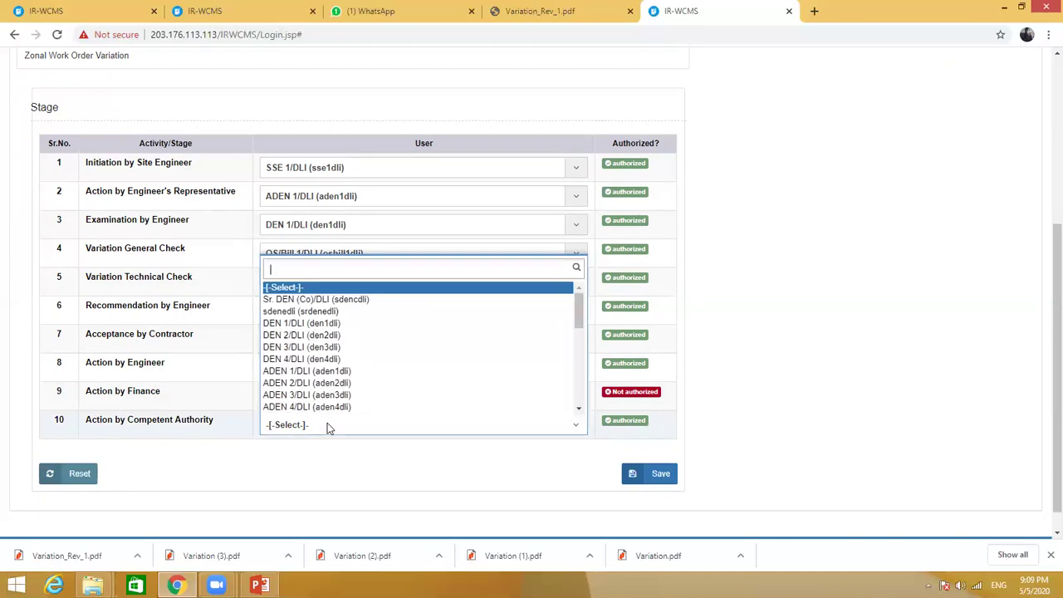
pyautogui.write('s')
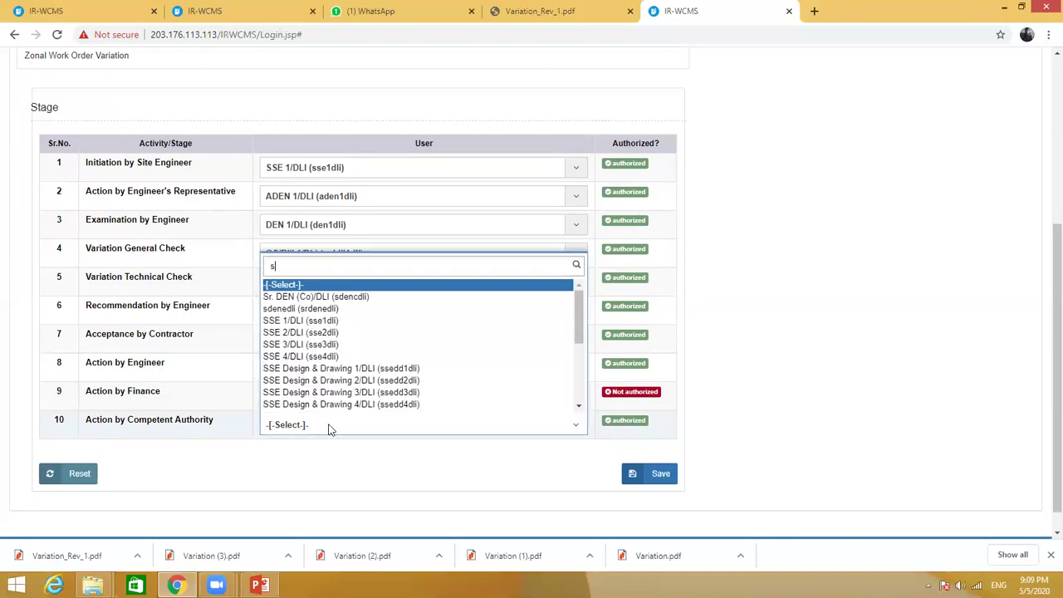
pyautogui.click(320, 297)
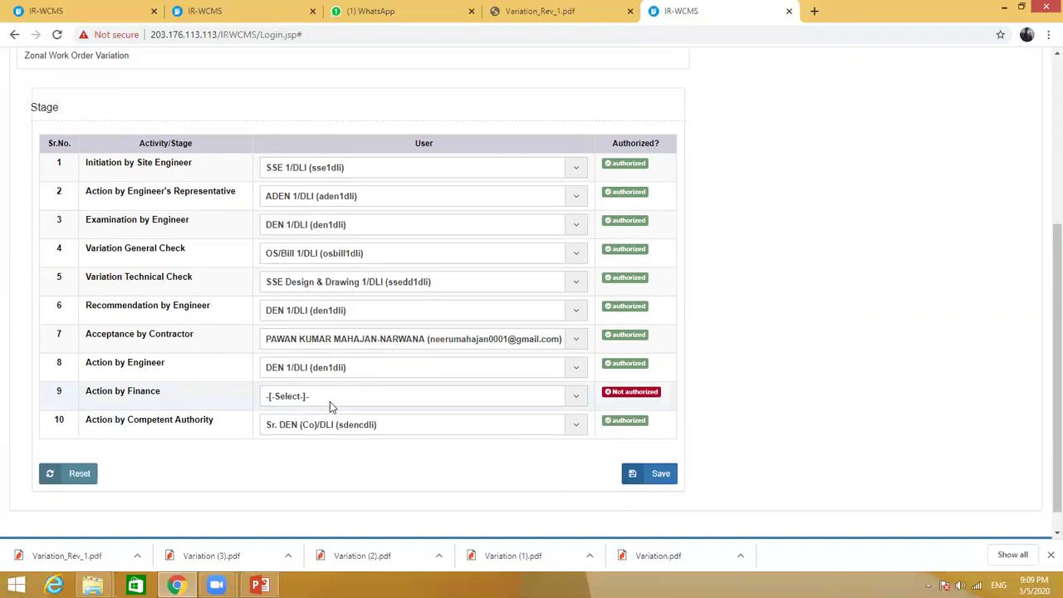
pyautogui.click(650, 474)
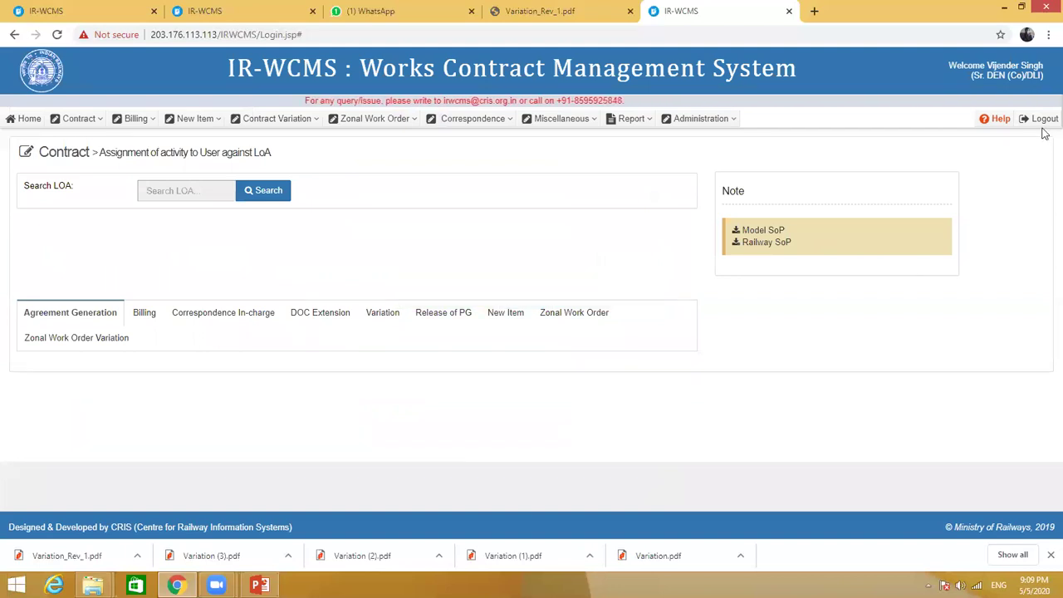
# Log out and sign in to the finance account sdfmdli using its saved login ID and password
pyautogui.click(1042, 119)
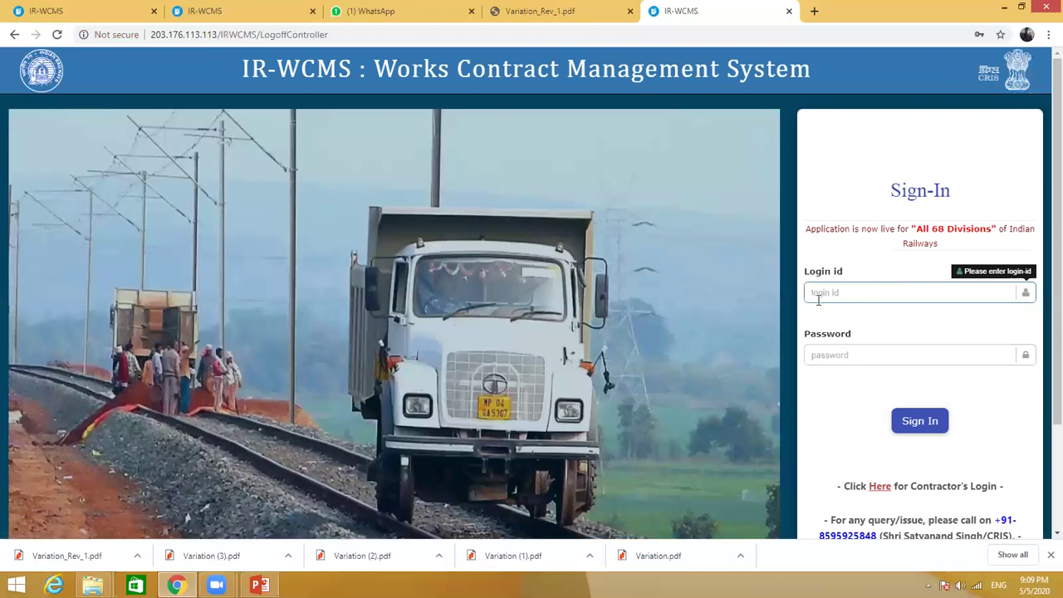
pyautogui.click(818, 301)
pyautogui.write('sdf')
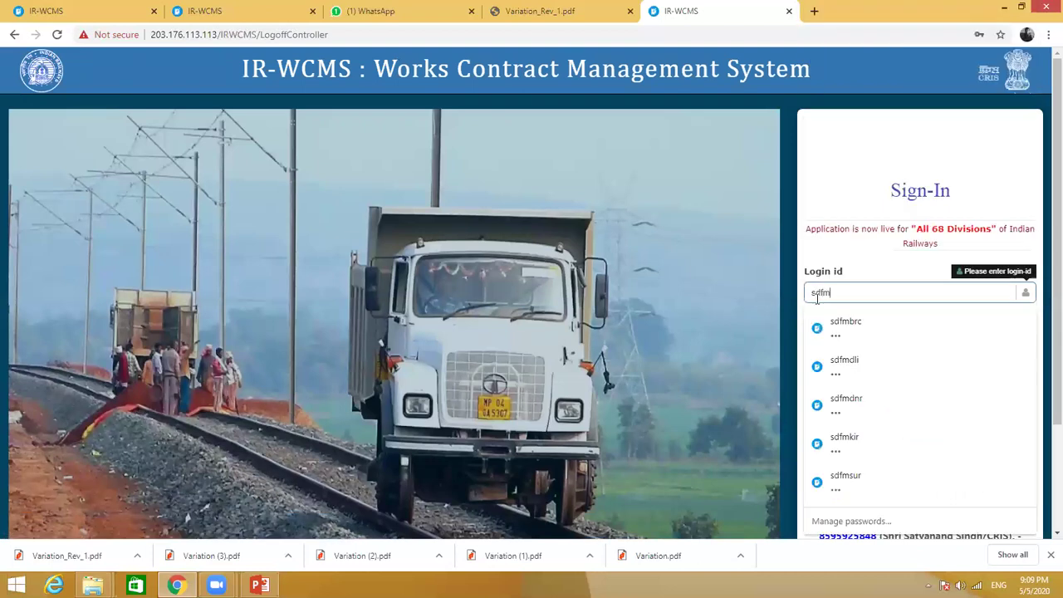
pyautogui.write('m')
pyautogui.click(866, 366)
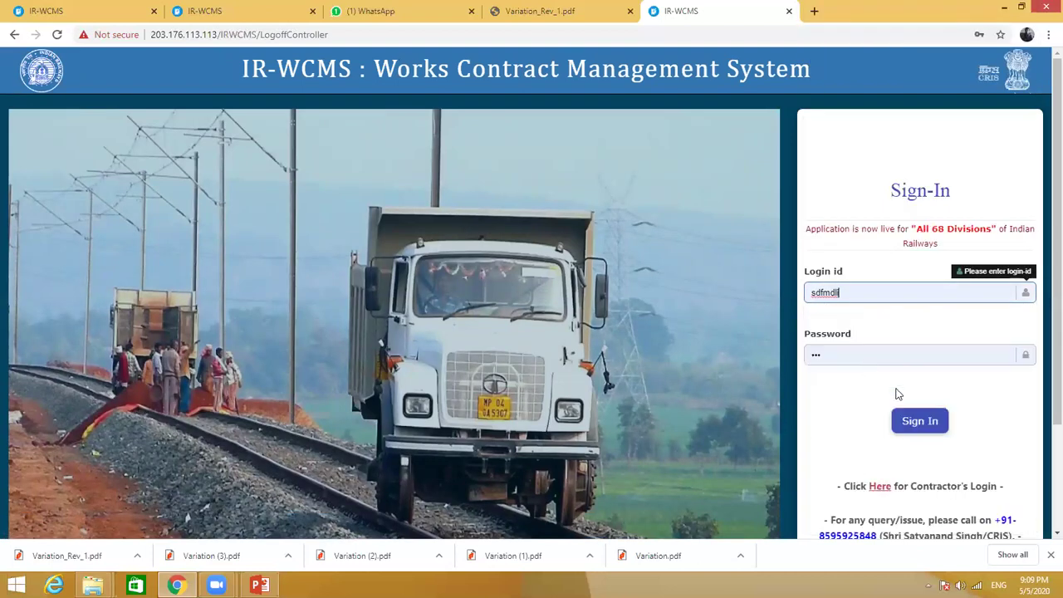
pyautogui.click(920, 421)
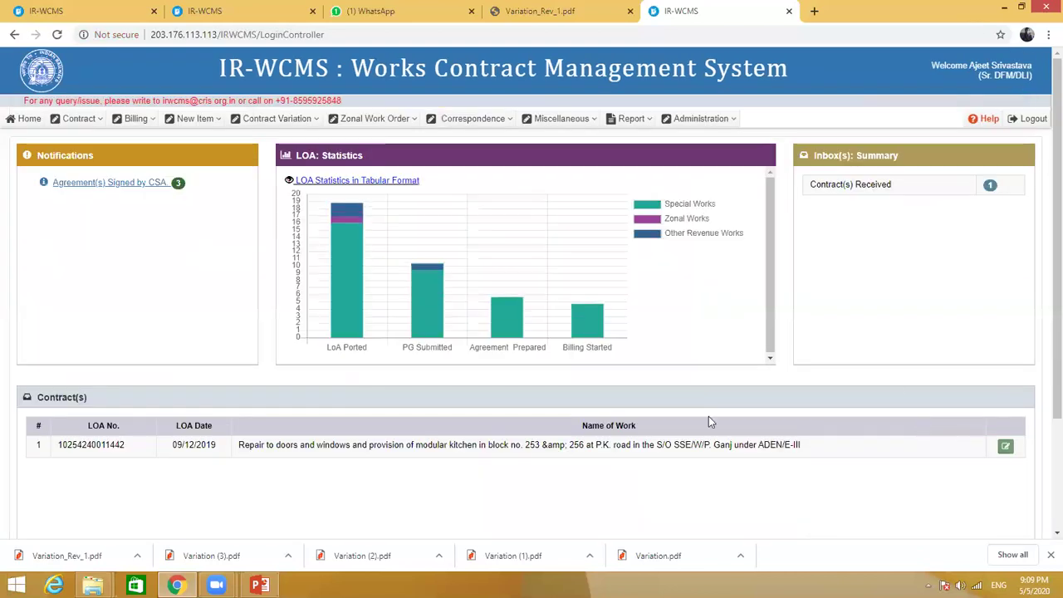
pyautogui.click(89, 125)
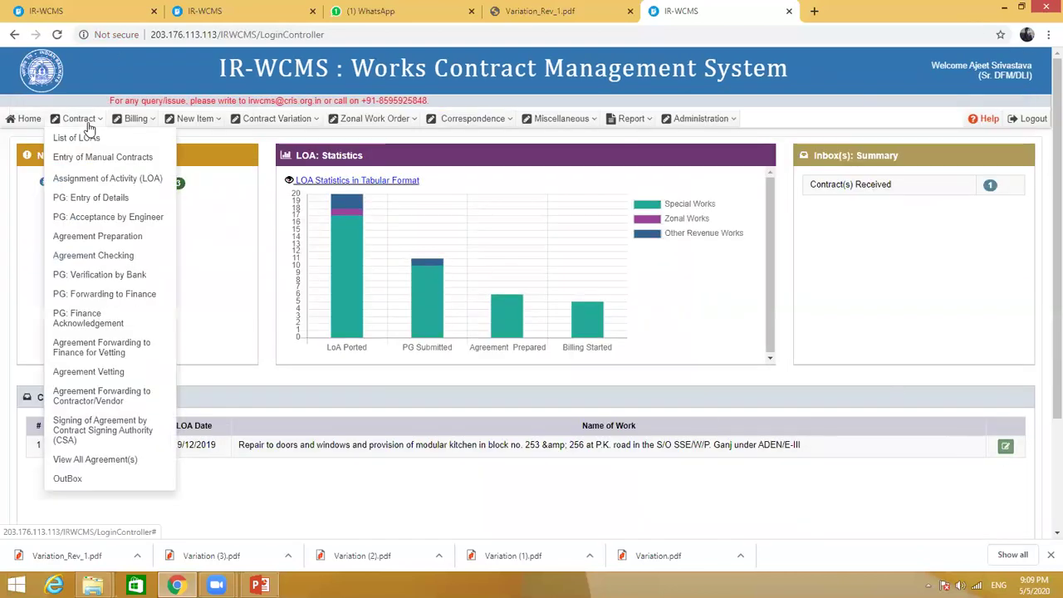
pyautogui.click(109, 179)
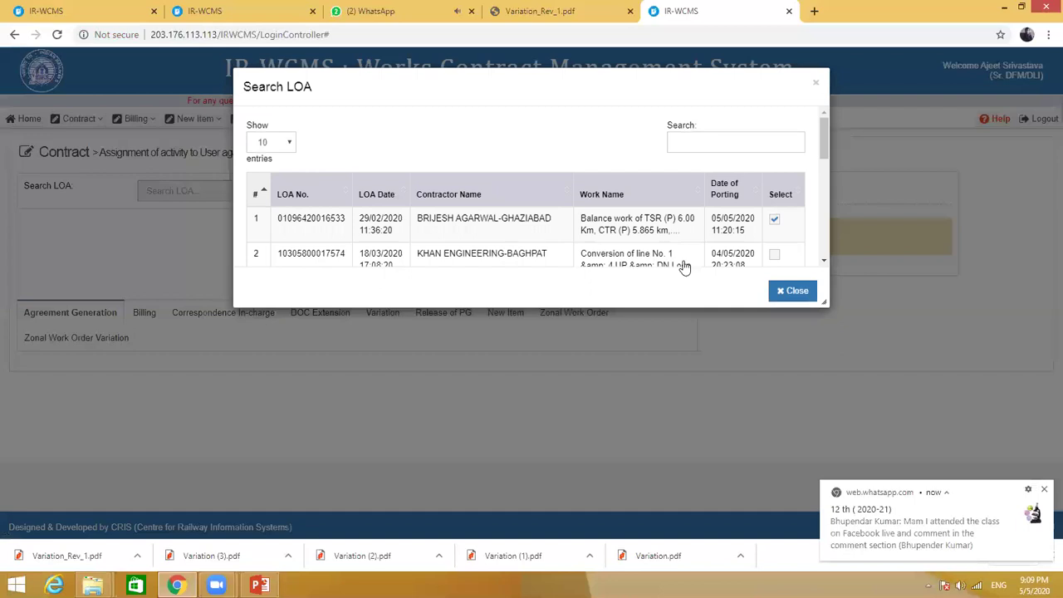
pyautogui.click(1043, 494)
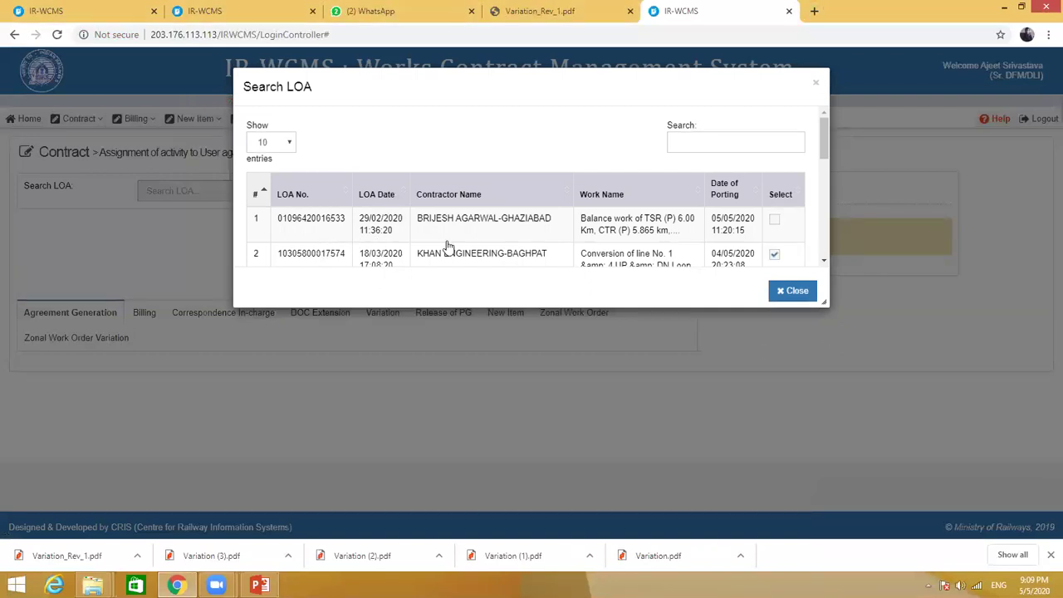
pyautogui.click(686, 141)
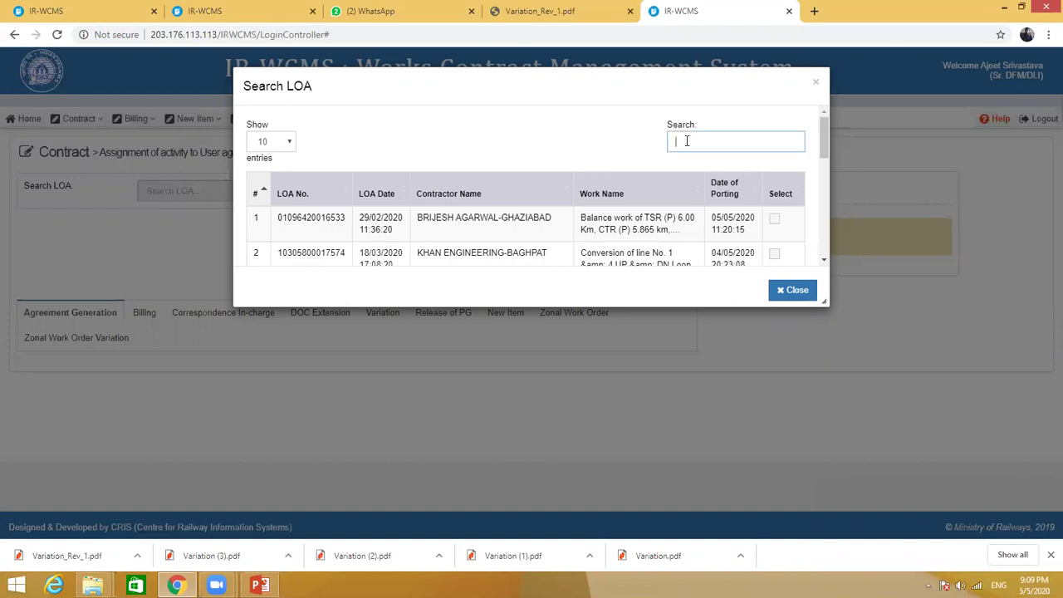
pyautogui.hotkey('ctrl', 'v')
pyautogui.click(319, 220)
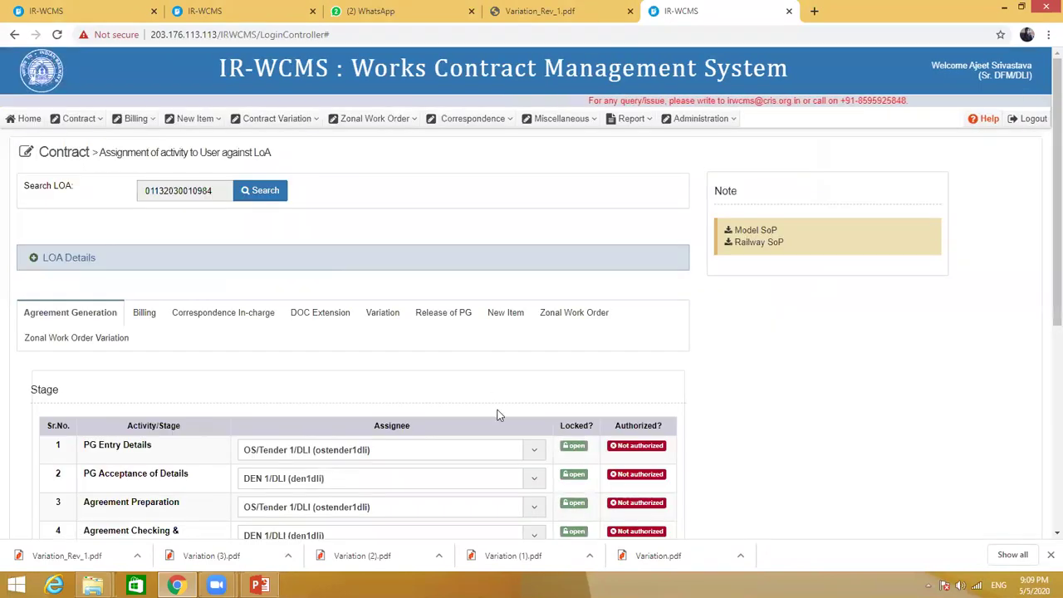
# Assign DFM/1/DLI (dfm1dli) to the Action by Finance stage of the contract variation and save the assignment
pyautogui.click(378, 313)
pyautogui.scroll(-3, 771, 342)
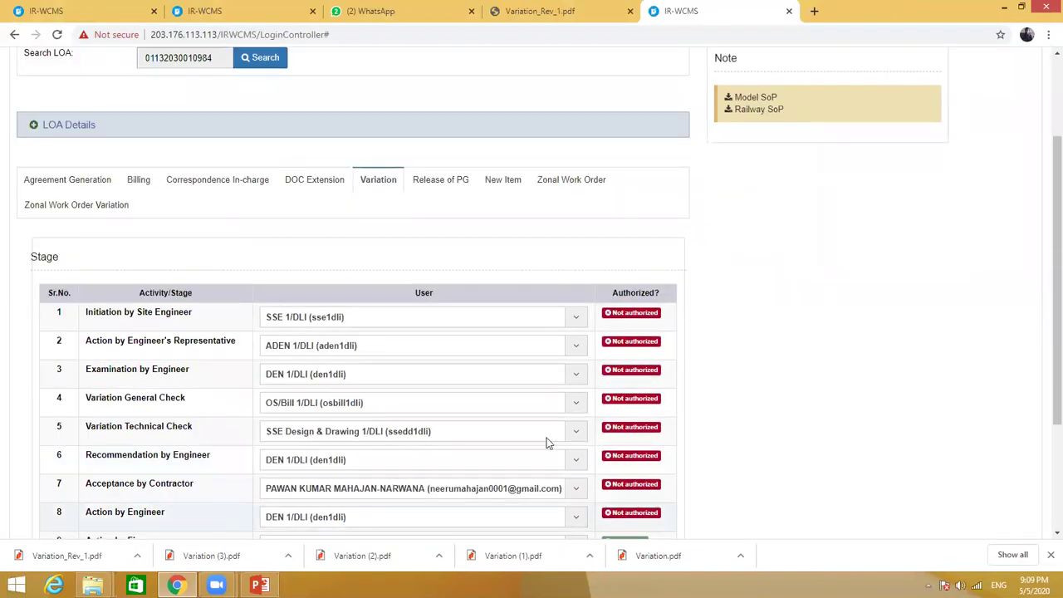
pyautogui.moveTo(1044, 344); pyautogui.dragTo(1045, 420)
pyautogui.scroll(-1, 359, 412)
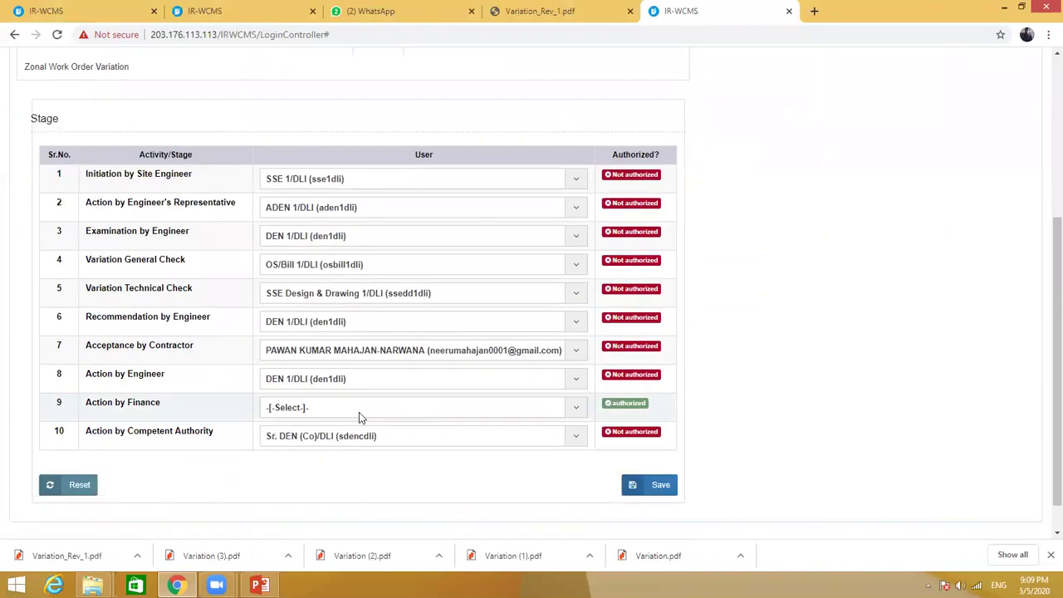
pyautogui.click(356, 412)
pyautogui.click(308, 296)
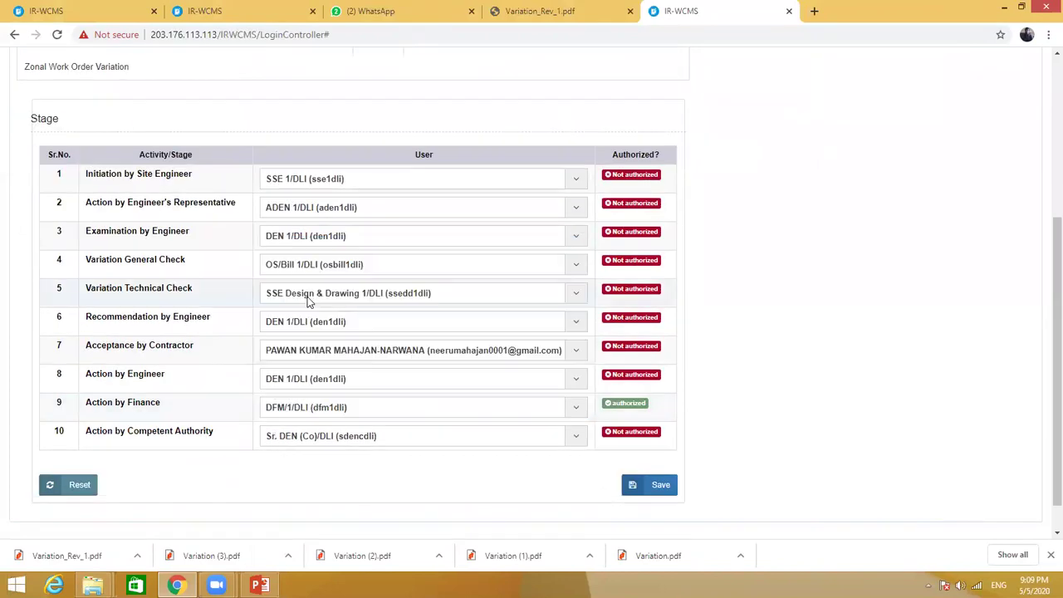
pyautogui.click(643, 487)
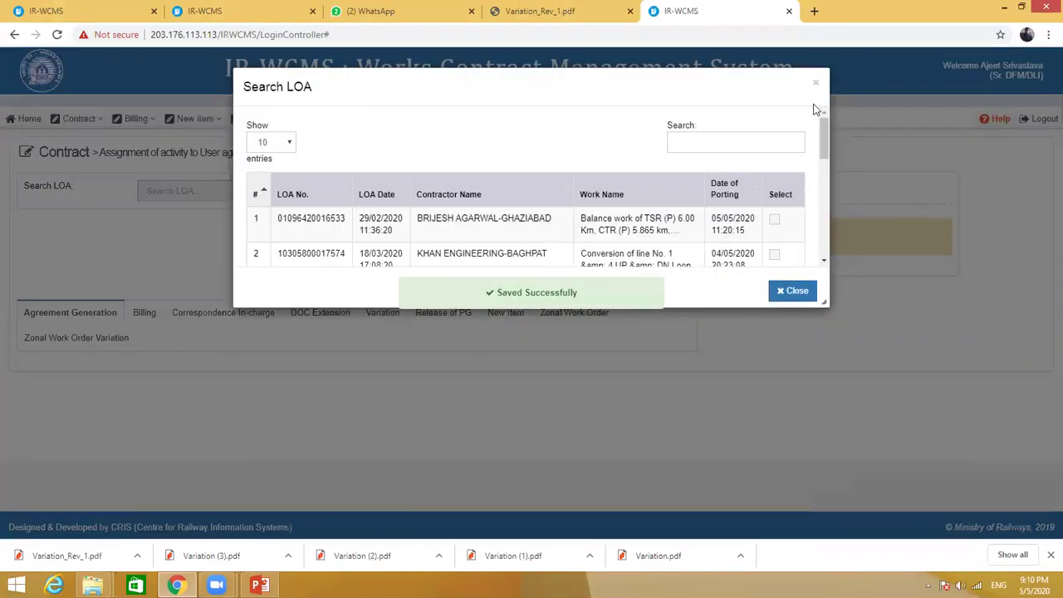
# Close the LOA search, log out, and sign in to the site engineer account sse1dli with its saved password
pyautogui.click(817, 85)
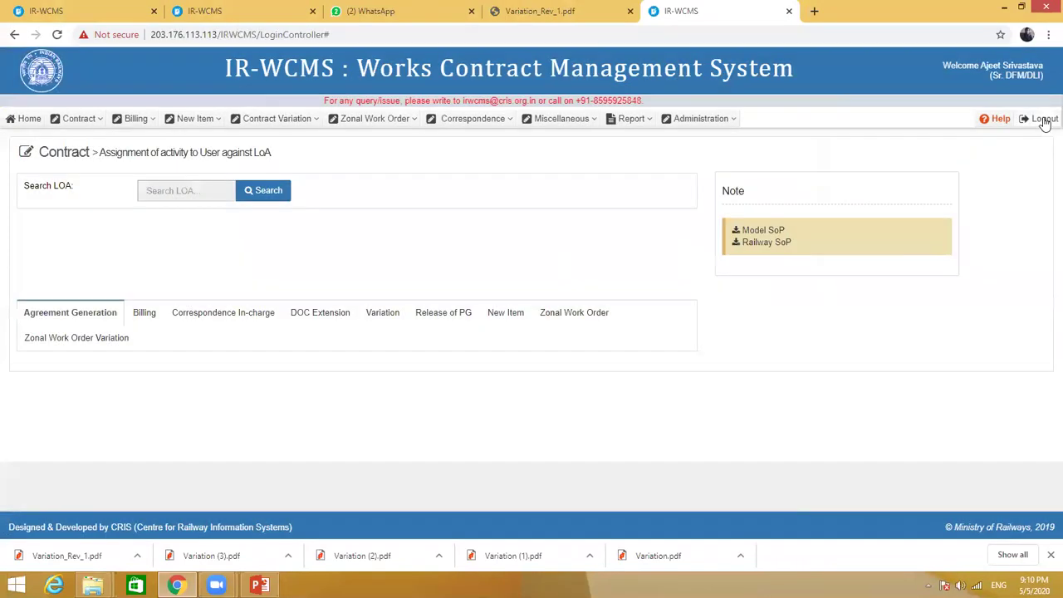
pyautogui.click(1044, 119)
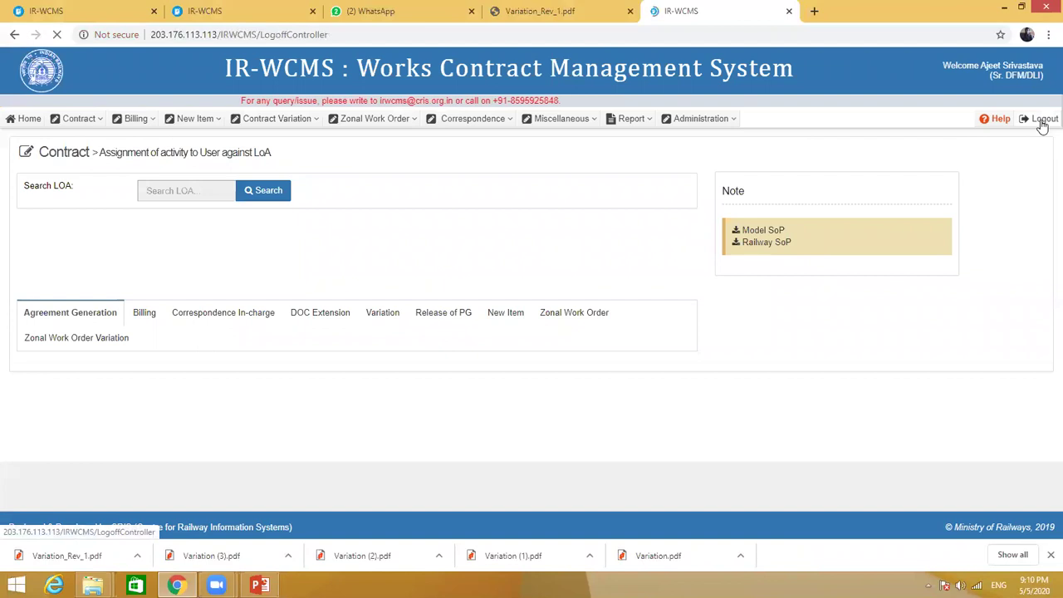
pyautogui.click(843, 294)
pyautogui.write('sse1dnr')
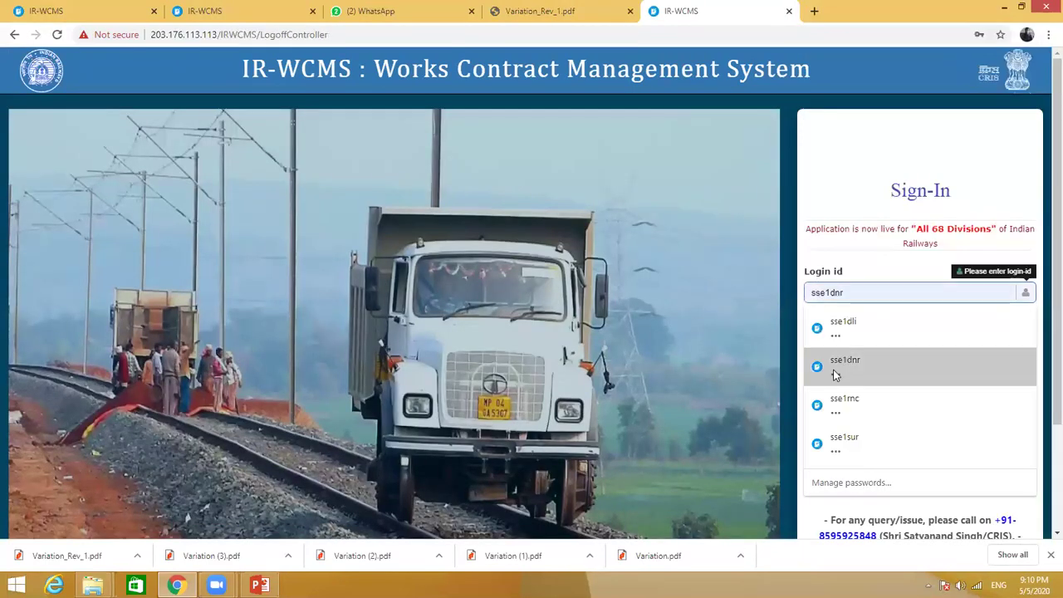
pyautogui.click(864, 332)
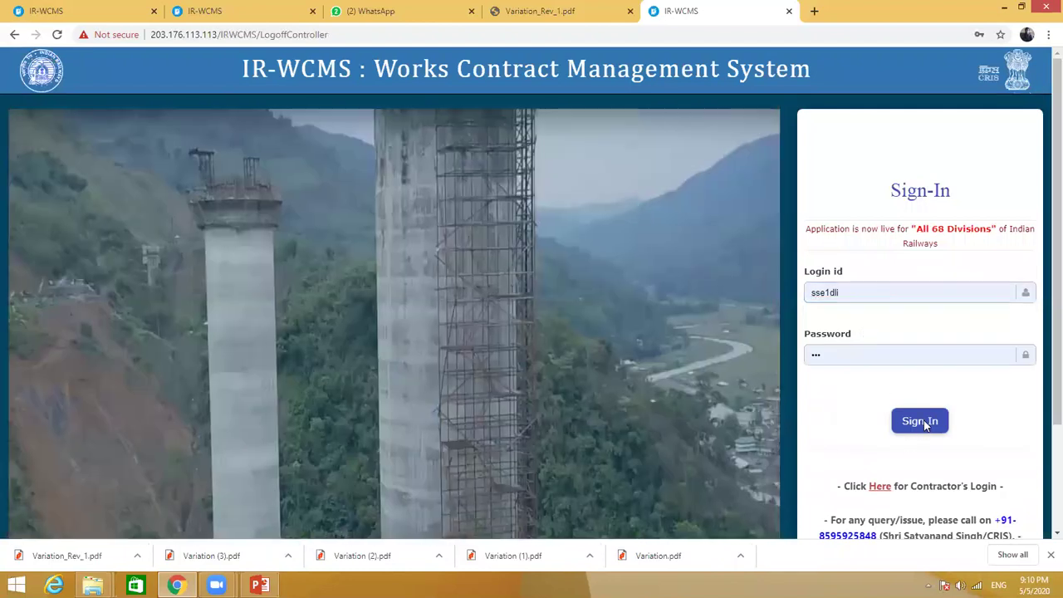
pyautogui.click(922, 422)
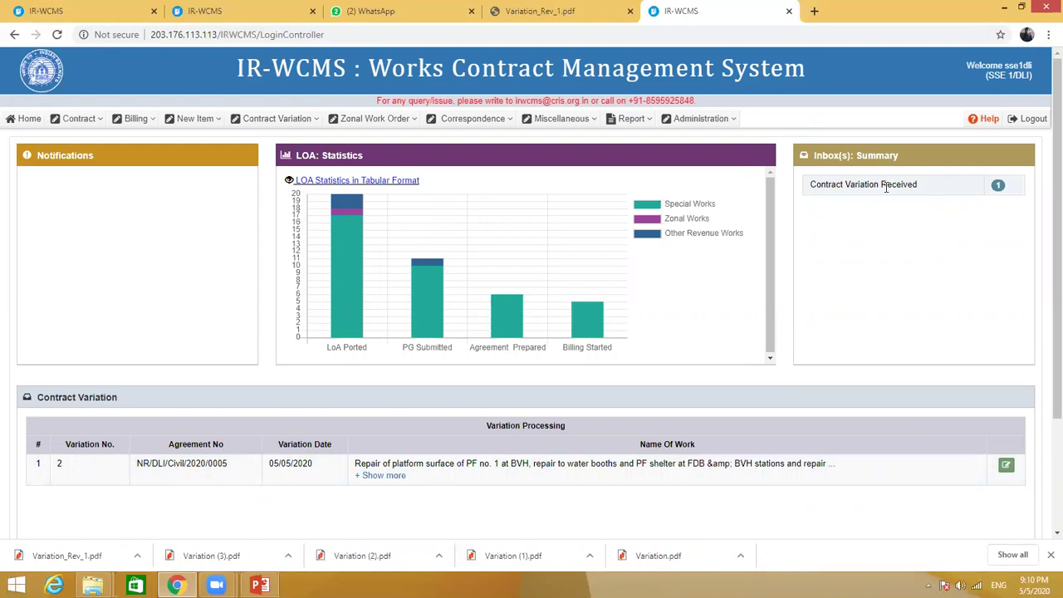
pyautogui.moveTo(310, 120)
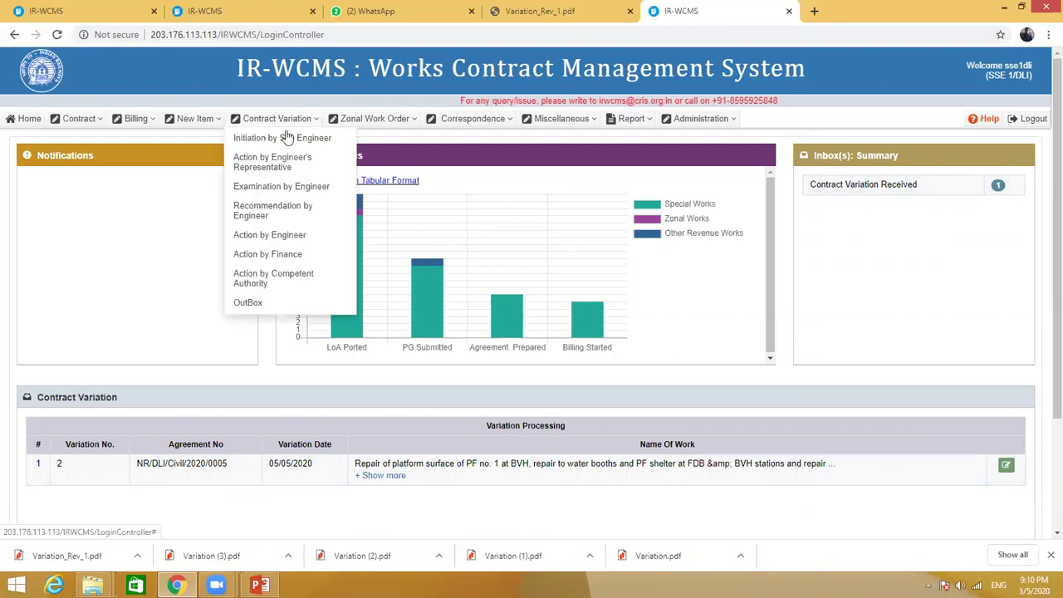
pyautogui.click(281, 139)
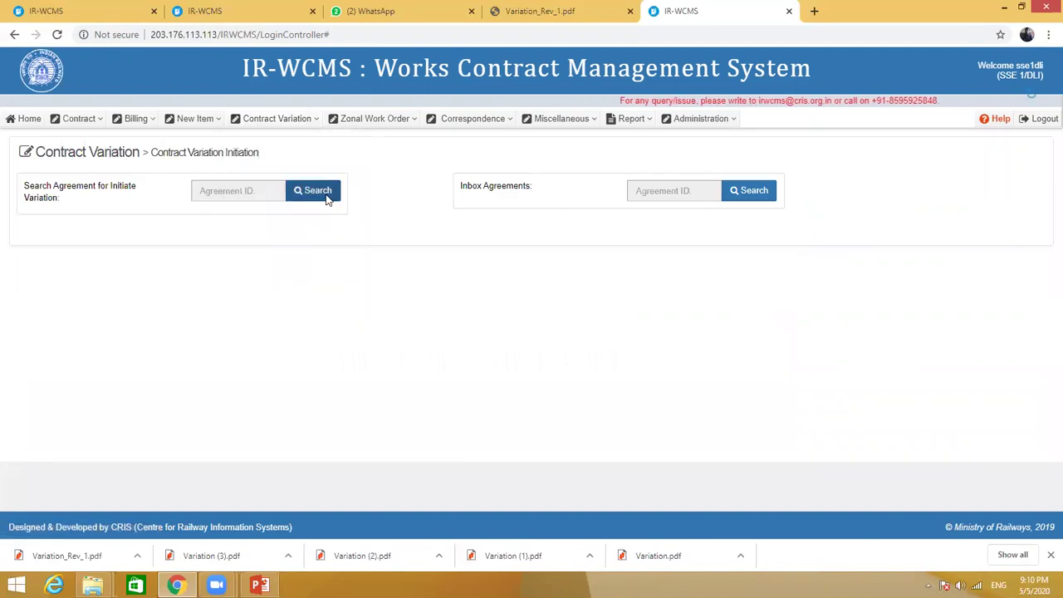
pyautogui.click(326, 199)
pyautogui.click(820, 127)
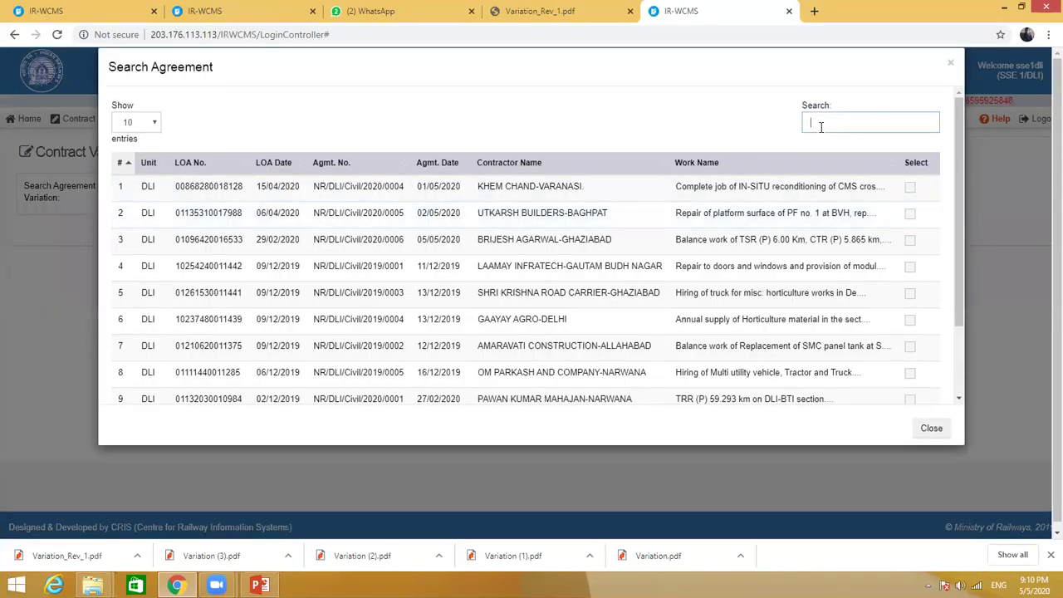
pyautogui.hotkey('ctrl', 'v')
pyautogui.click(518, 196)
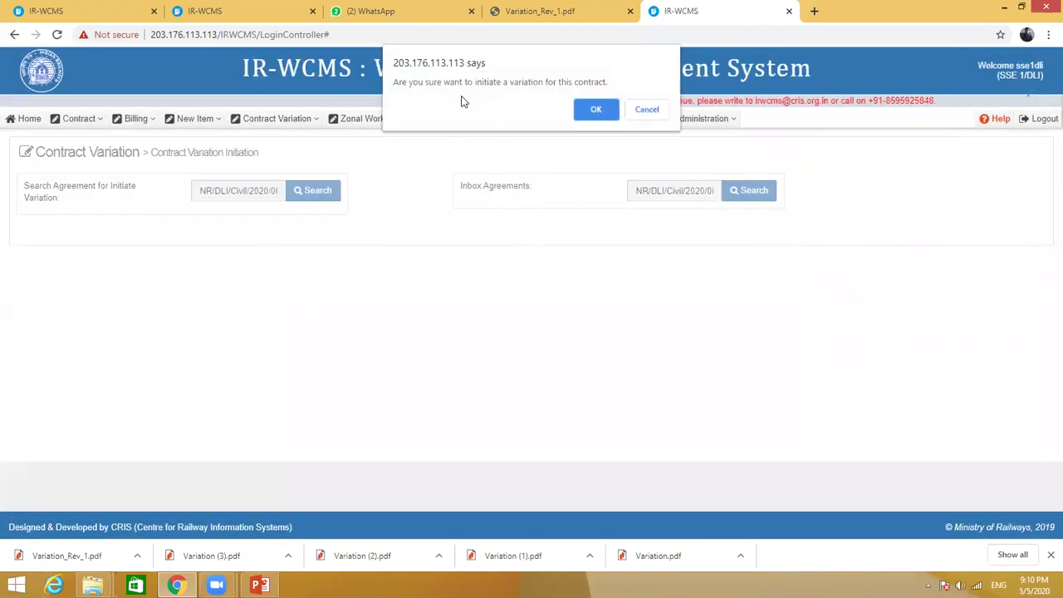
pyautogui.click(591, 111)
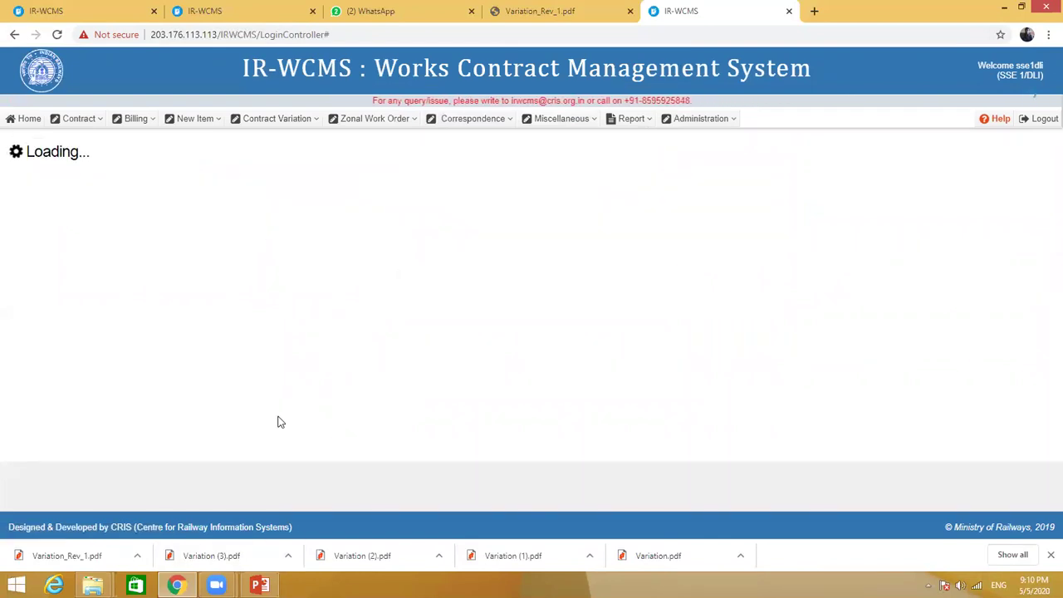
# Look over the variation initiation form and expand the Agreement Details to review the contract information
pyautogui.scroll(-3, 253, 351)
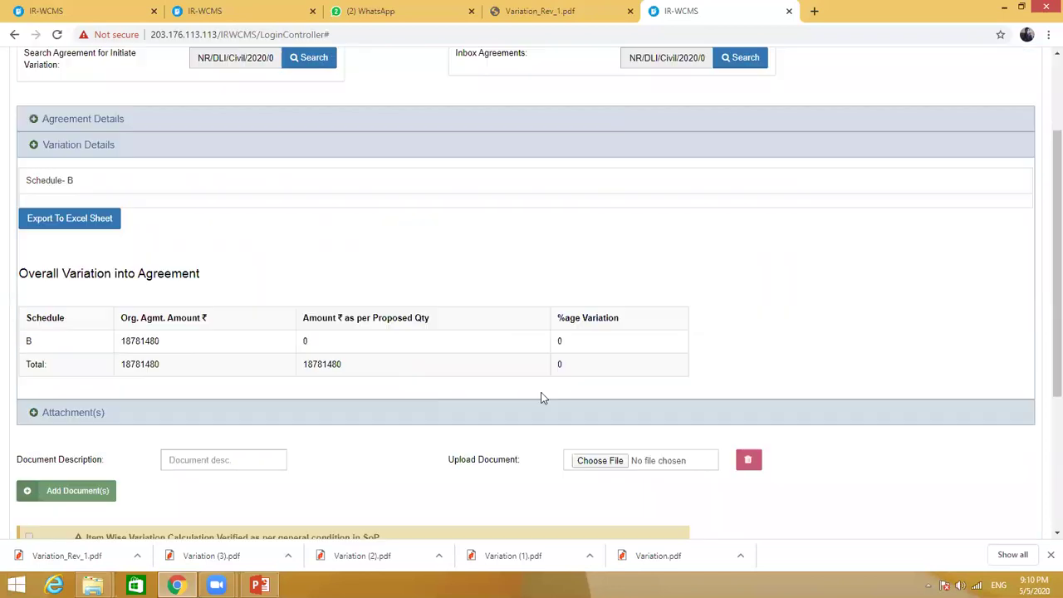
pyautogui.scroll(-1, 1044, 261)
pyautogui.scroll(2, 1044, 221)
pyautogui.scroll(2, 1038, 179)
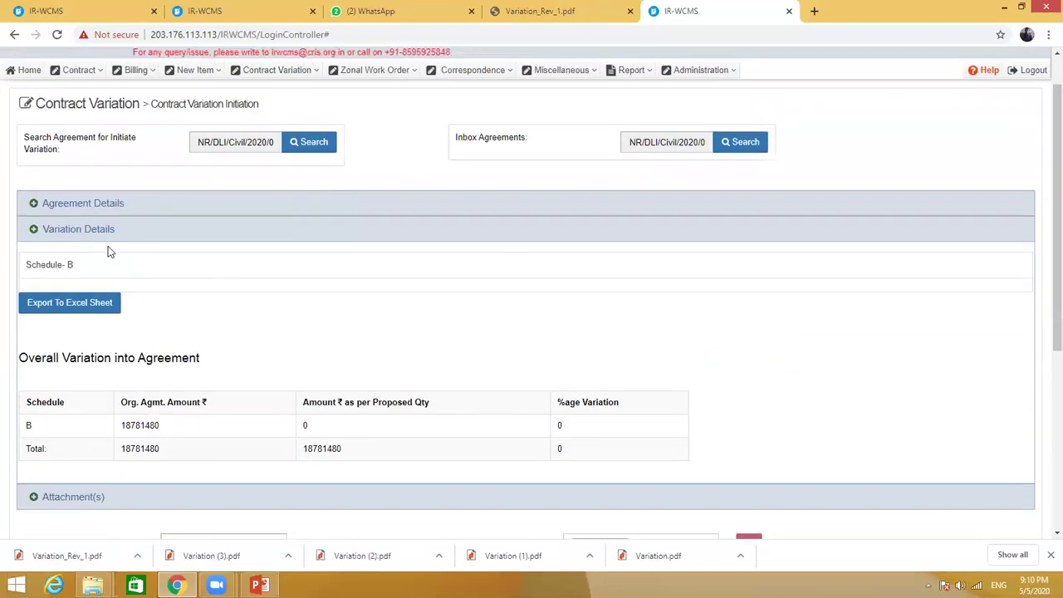
pyautogui.click(35, 203)
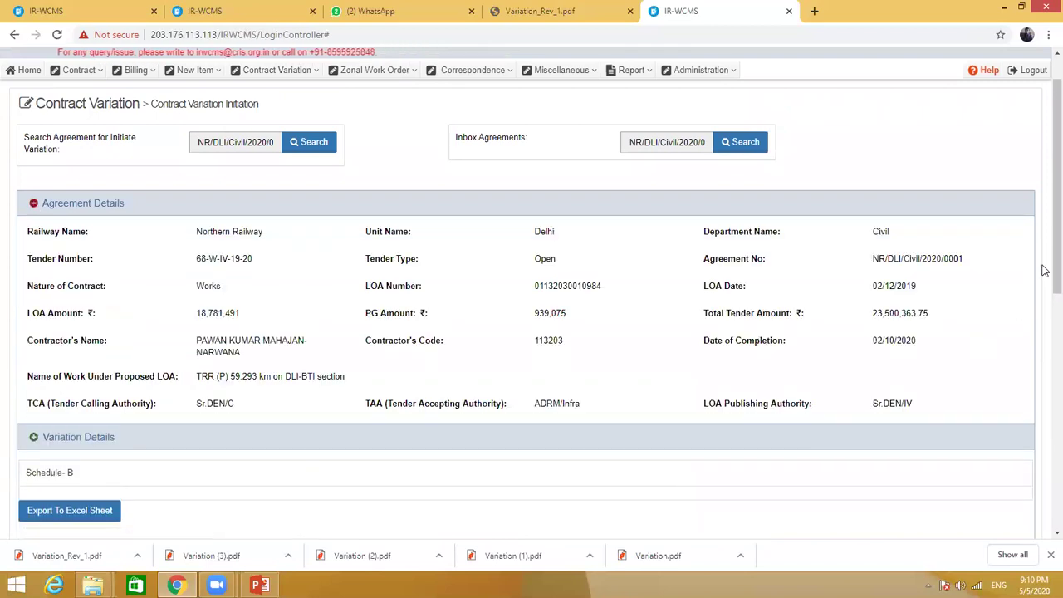
pyautogui.scroll(-1, 1044, 282)
pyautogui.scroll(-1, 1044, 282)
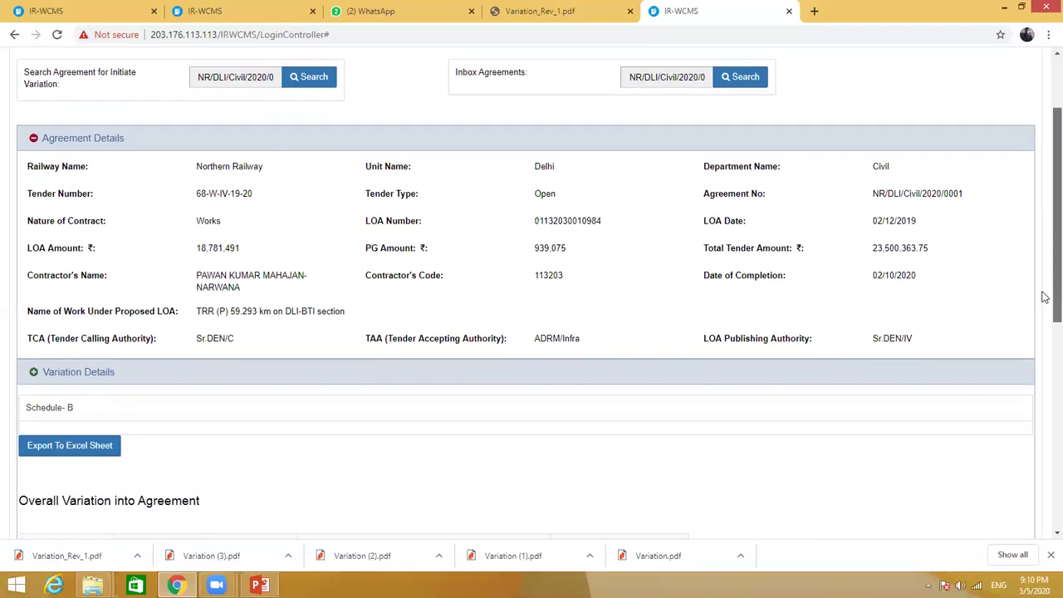
pyautogui.scroll(-1, 1045, 299)
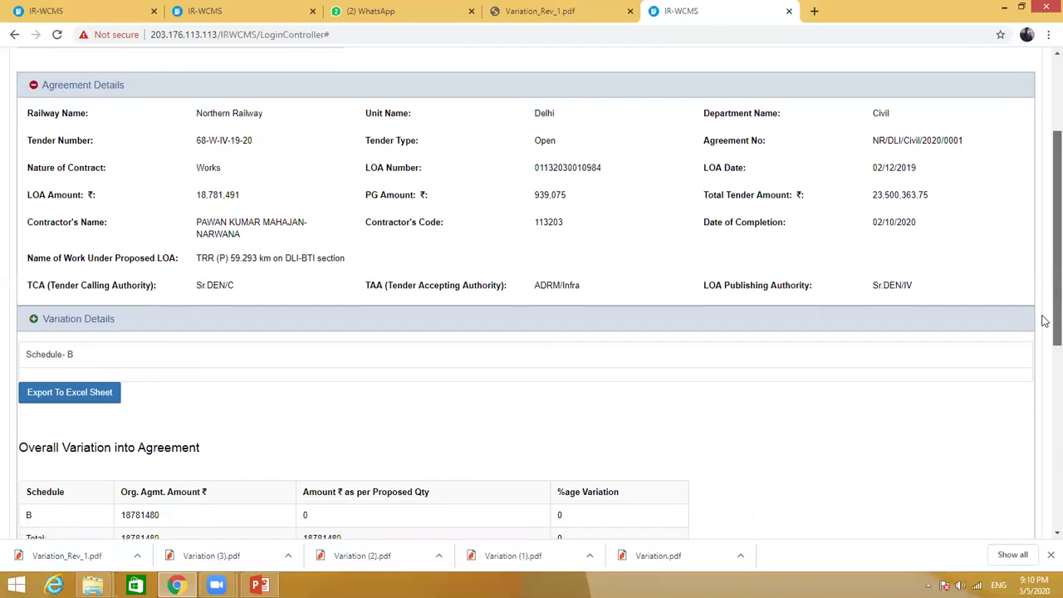
pyautogui.scroll(-1, 1044, 333)
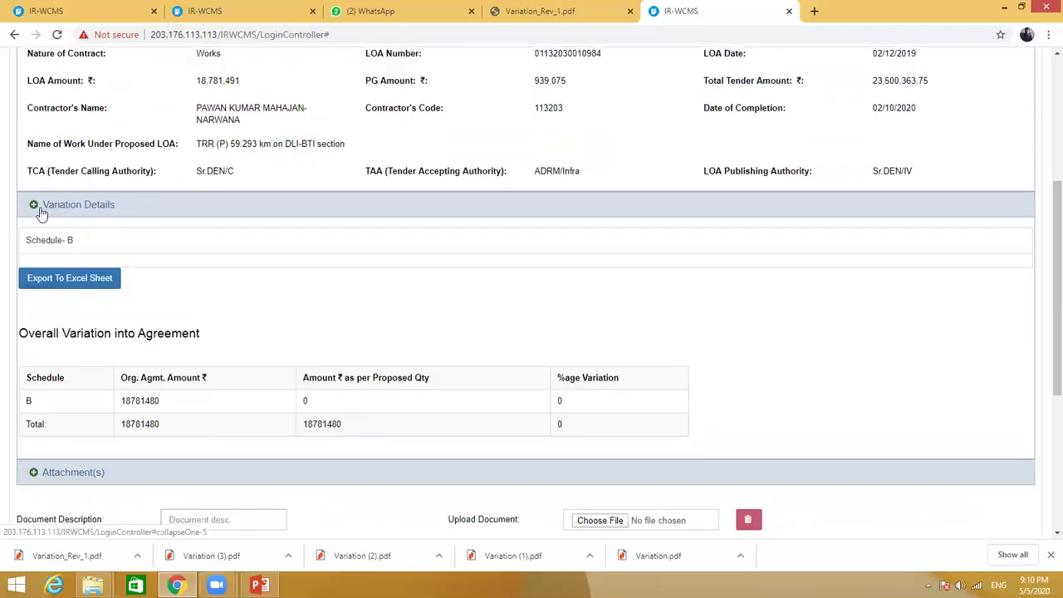
# Expand the Variation Details and examine Schedule B and the overall variation into the agreement
pyautogui.click(39, 212)
pyautogui.click(36, 204)
pyautogui.scroll(1, 1045, 265)
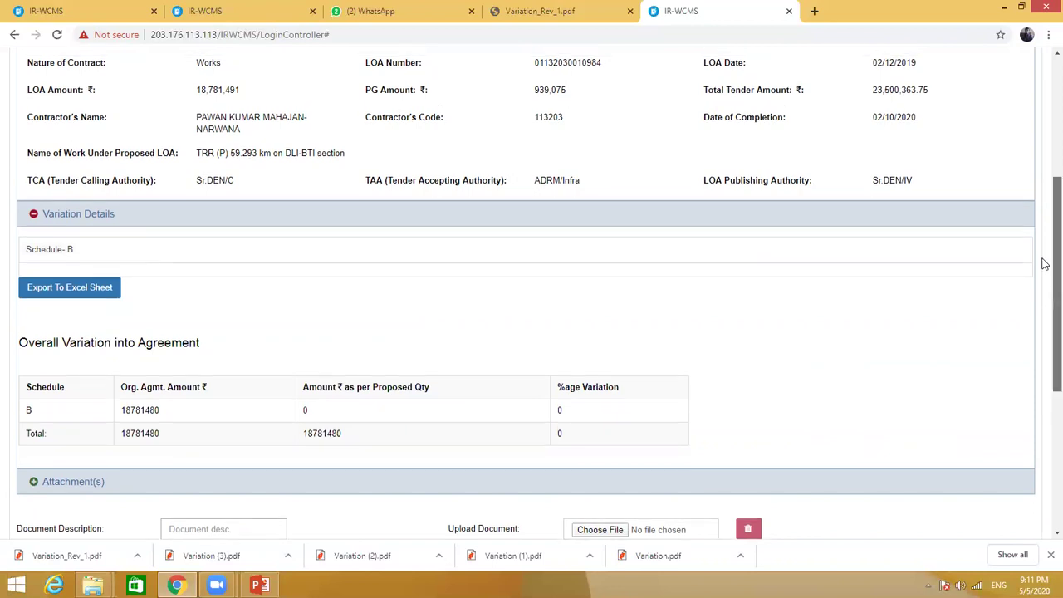
pyautogui.scroll(4, 1045, 264)
pyautogui.scroll(-4, 1041, 249)
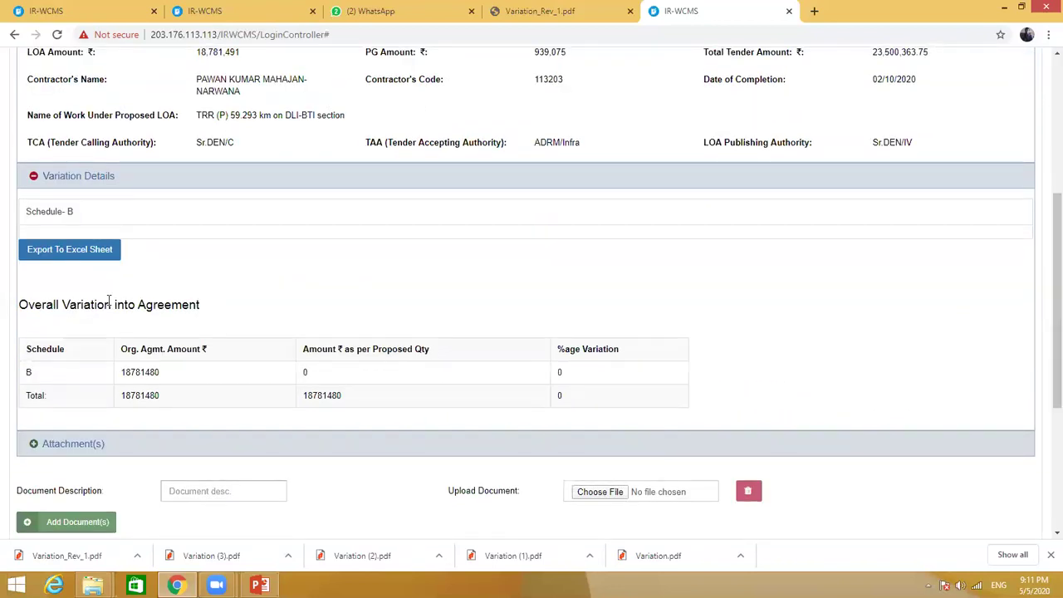
# Open Schedule B under Variation Details and examine its items, quantities, rates, amounts and totals
pyautogui.click(46, 218)
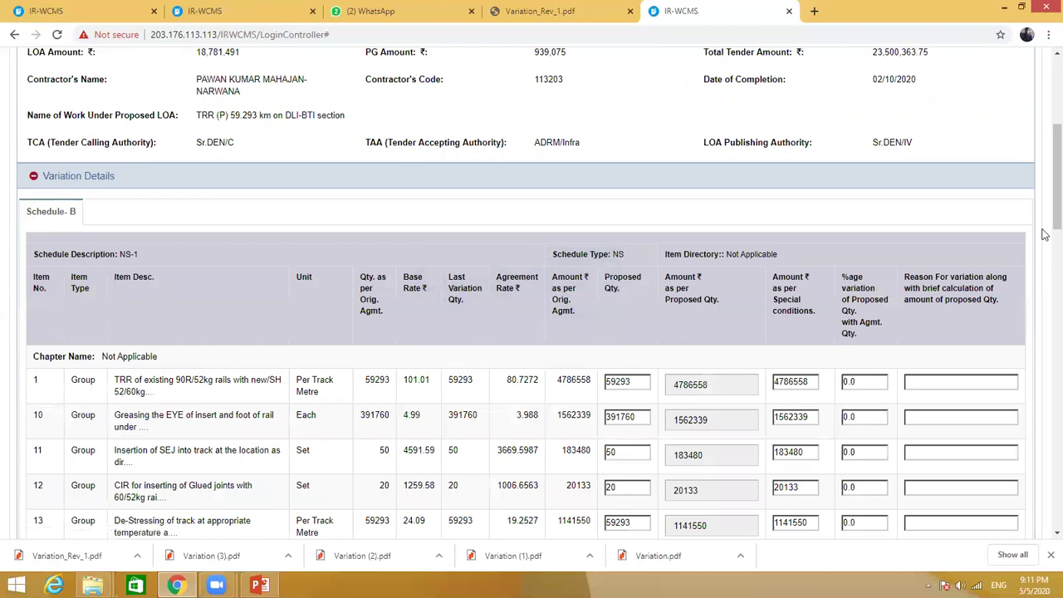
pyautogui.scroll(-2, 1045, 241)
pyautogui.scroll(1, 1045, 249)
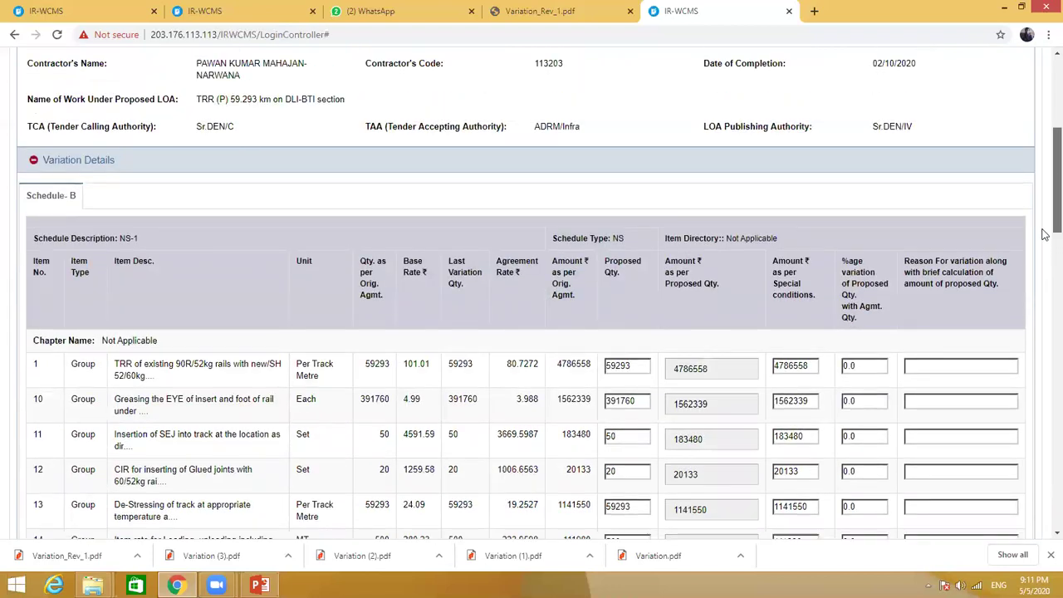
pyautogui.scroll(-3, 1045, 283)
pyautogui.scroll(-10, 1045, 296)
pyautogui.scroll(10, 1045, 404)
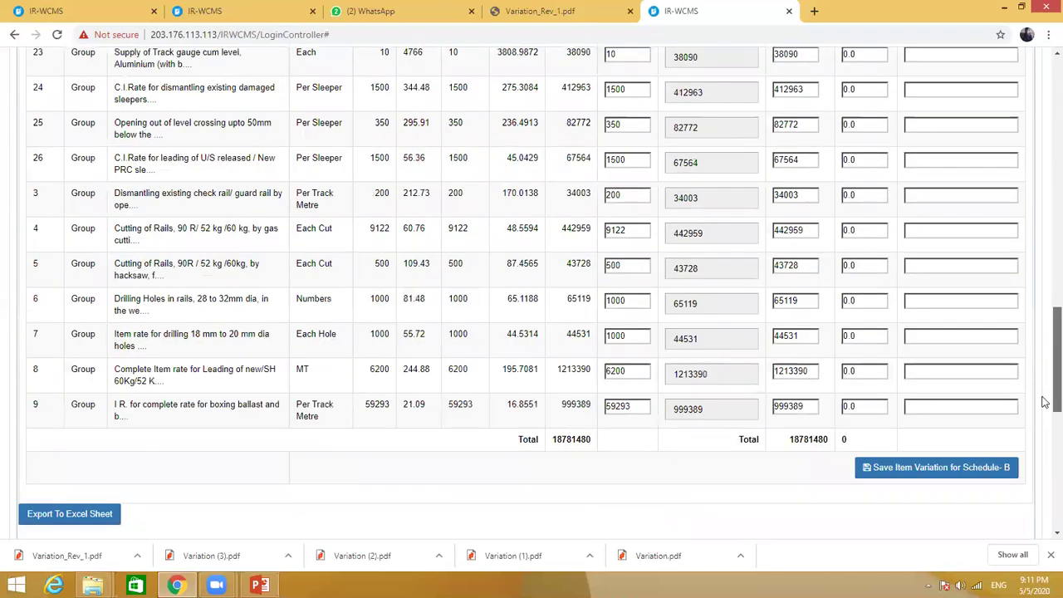
pyautogui.scroll(3, 1045, 266)
pyautogui.scroll(-3, 1045, 266)
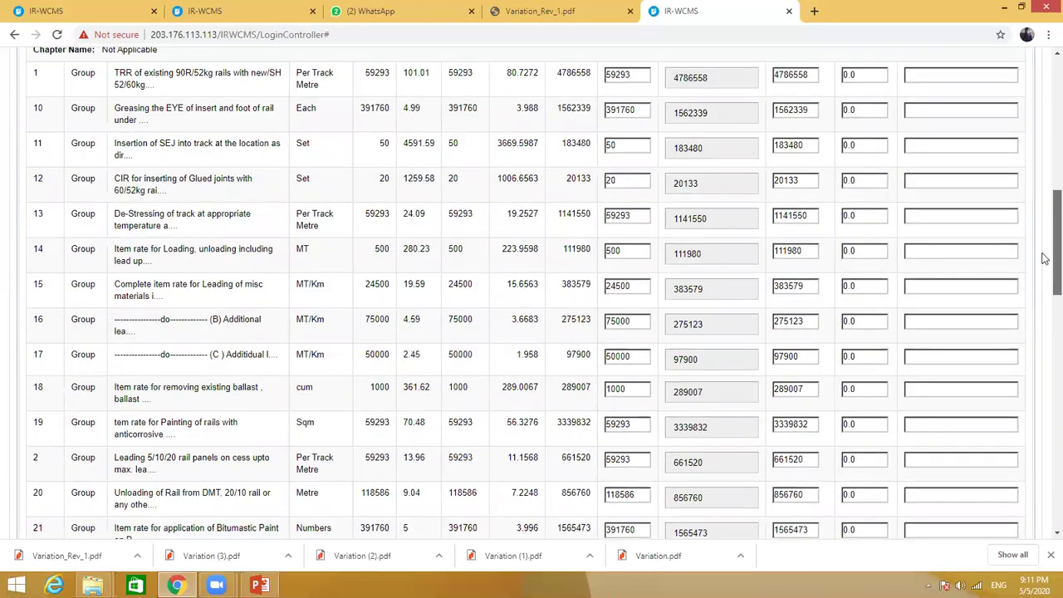
pyautogui.scroll(3, 1045, 245)
pyautogui.scroll(2, 1045, 241)
pyautogui.scroll(-9, 1045, 291)
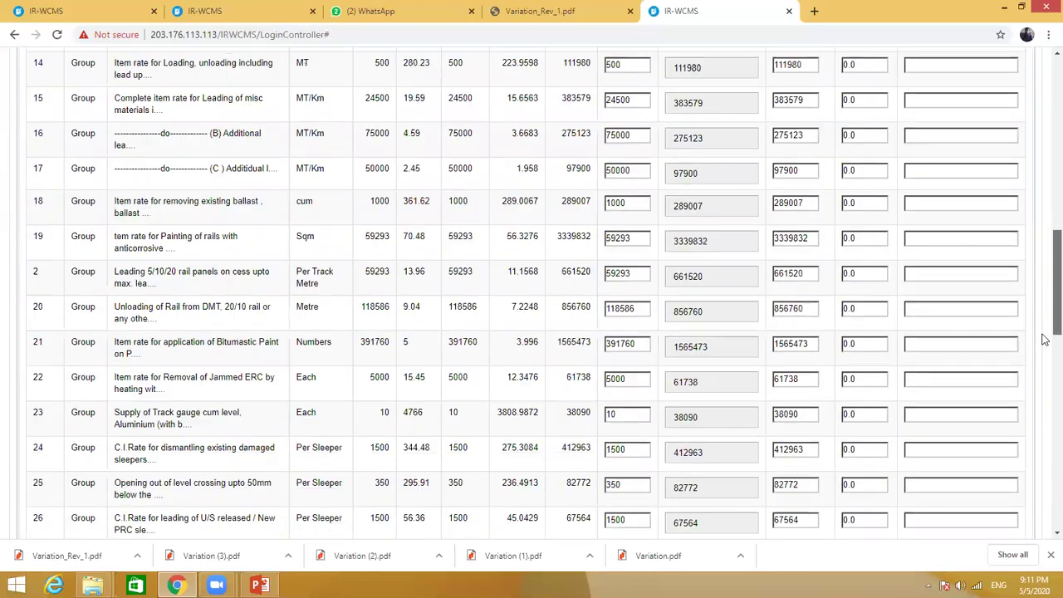
pyautogui.scroll(-2, 1045, 399)
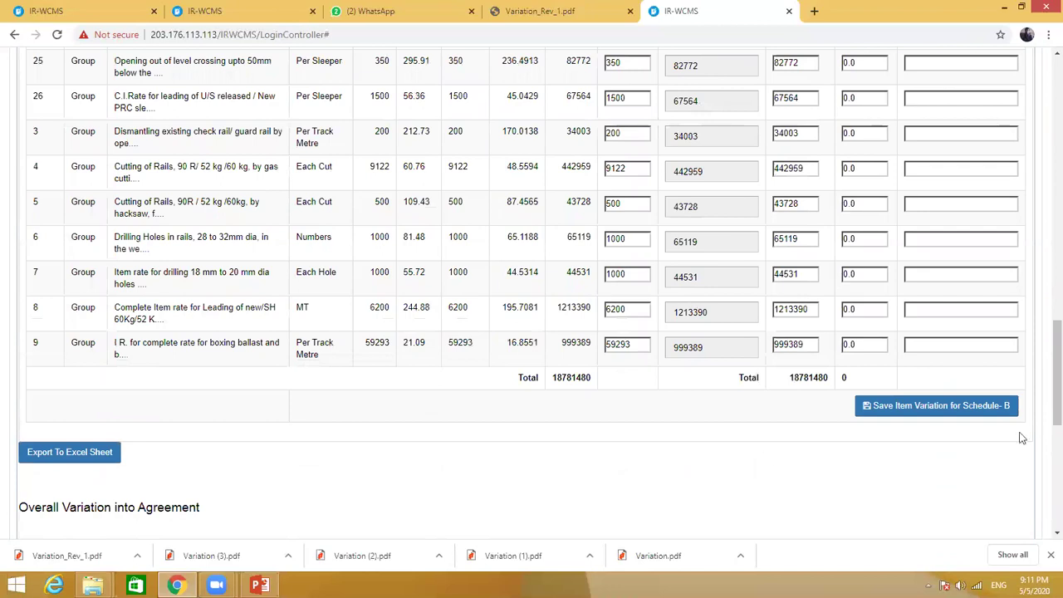
pyautogui.scroll(-1, 1045, 424)
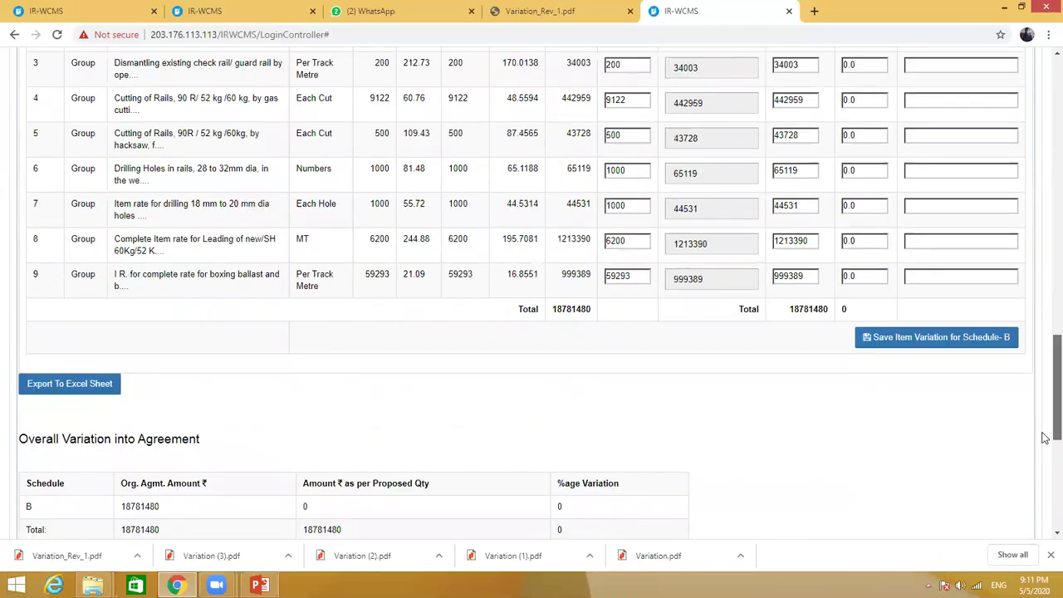
pyautogui.scroll(-3, 1045, 448)
pyautogui.scroll(12, 1044, 416)
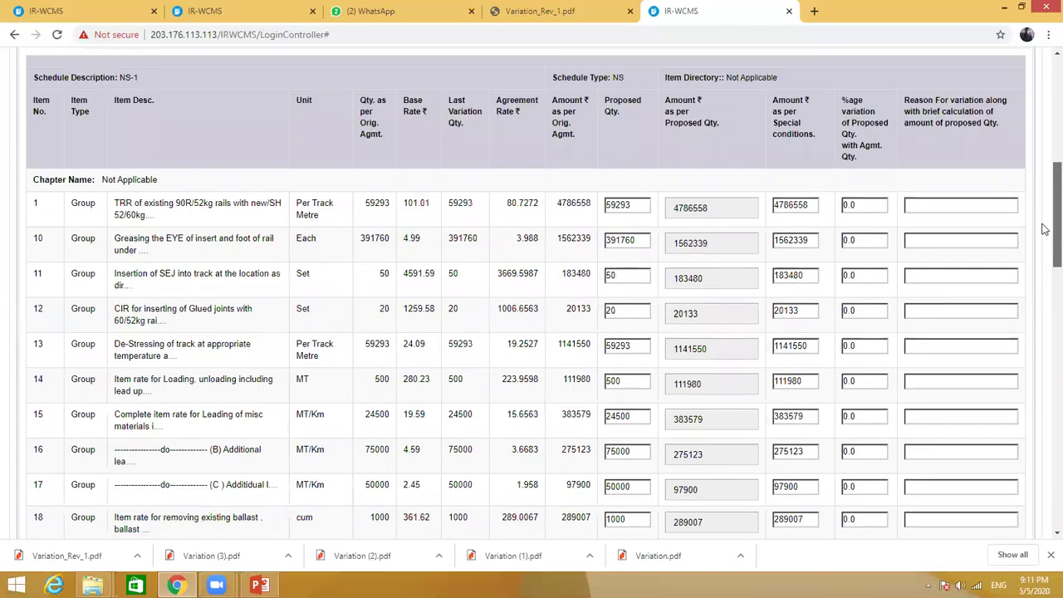
pyautogui.scroll(6, 1045, 230)
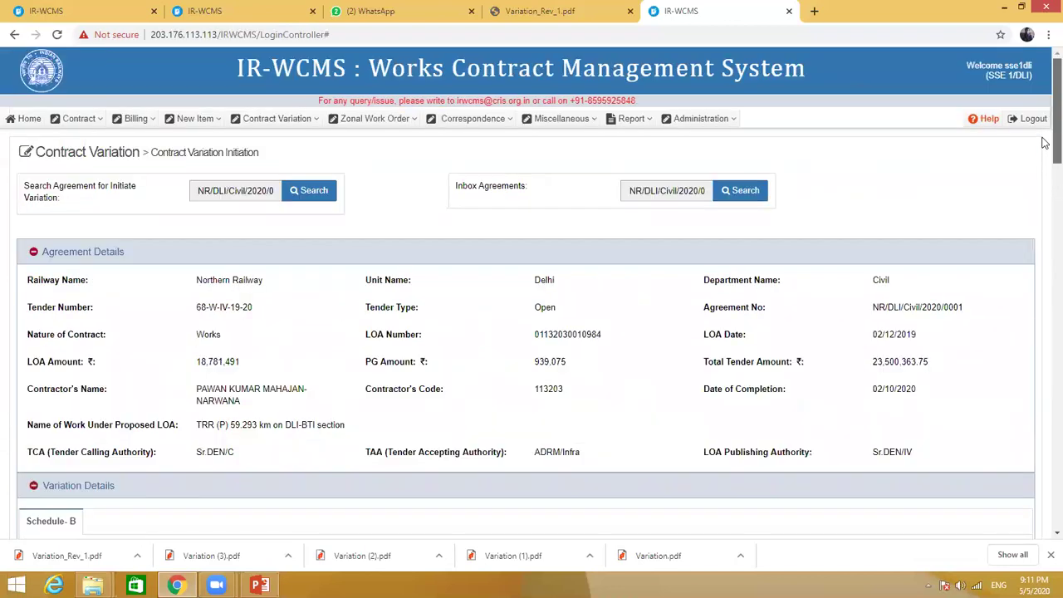
pyautogui.scroll(-1, 1045, 143)
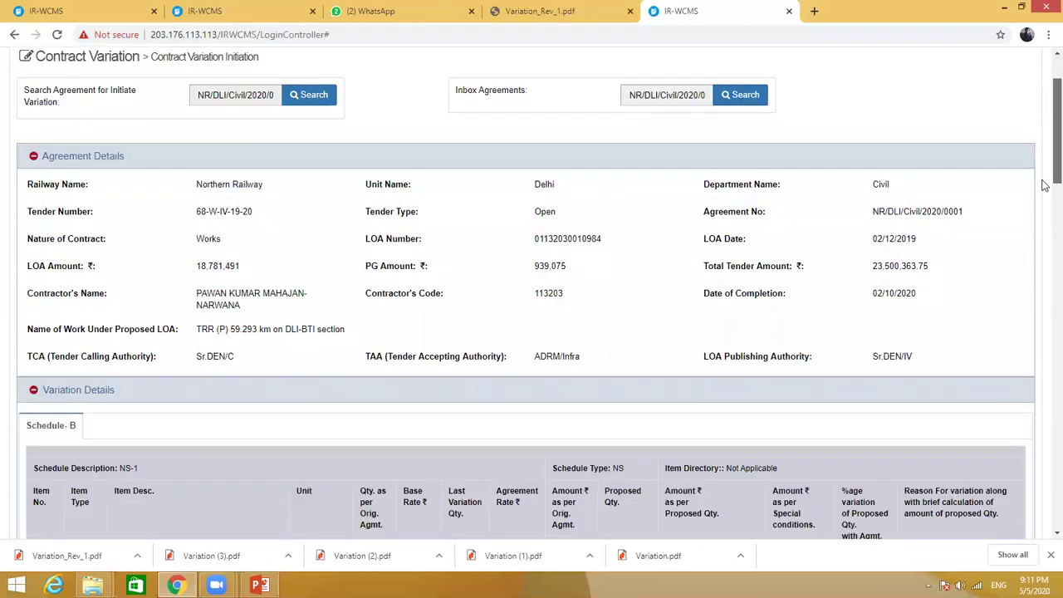
# Set the proposed quantity of Schedule B item 1 to 70000 and of items 11 and 12 to 600
pyautogui.scroll(-5, 1046, 185)
pyautogui.scroll(3, 612, 390)
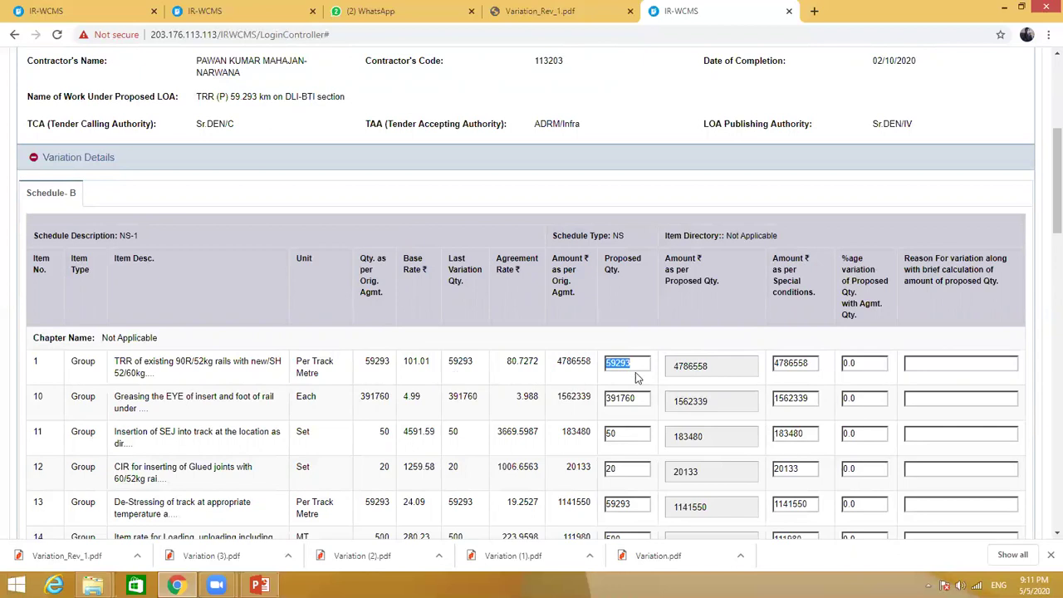
pyautogui.write('70000')
pyautogui.click(639, 402)
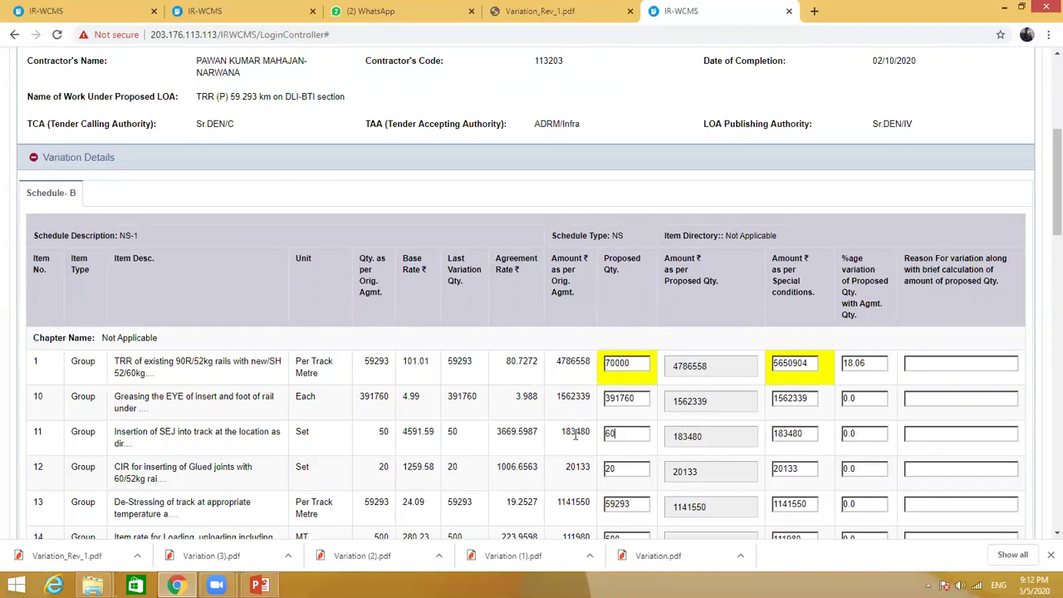
pyautogui.doubleClick(623, 470)
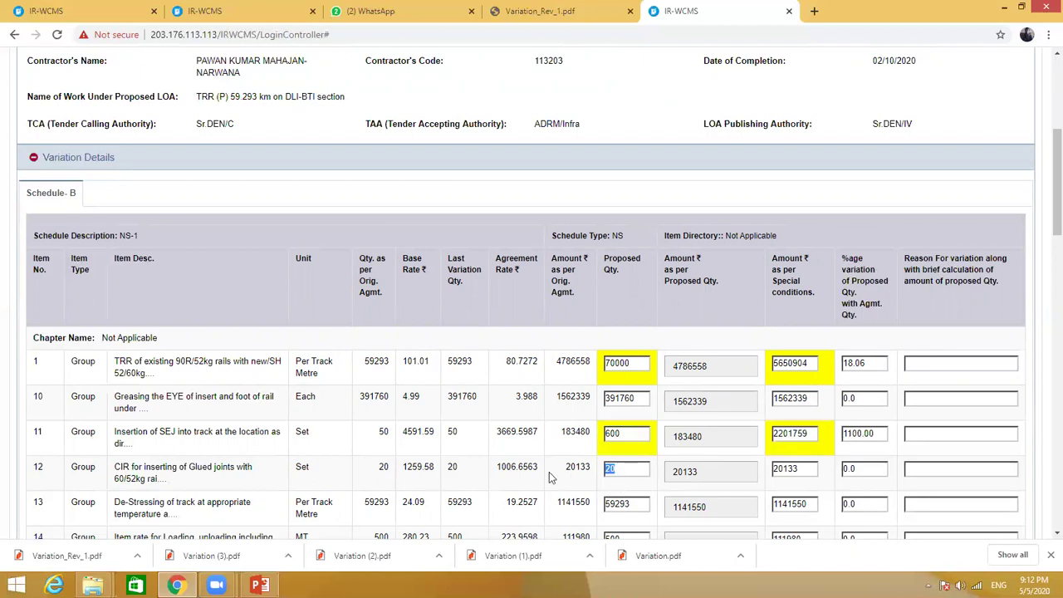
pyautogui.click(631, 505)
# Try a proposed quantity of 100 for item 14, the loading and unloading item
pyautogui.scroll(-1, 648, 480)
pyautogui.doubleClick(623, 472)
pyautogui.write('100')
pyautogui.click(704, 469)
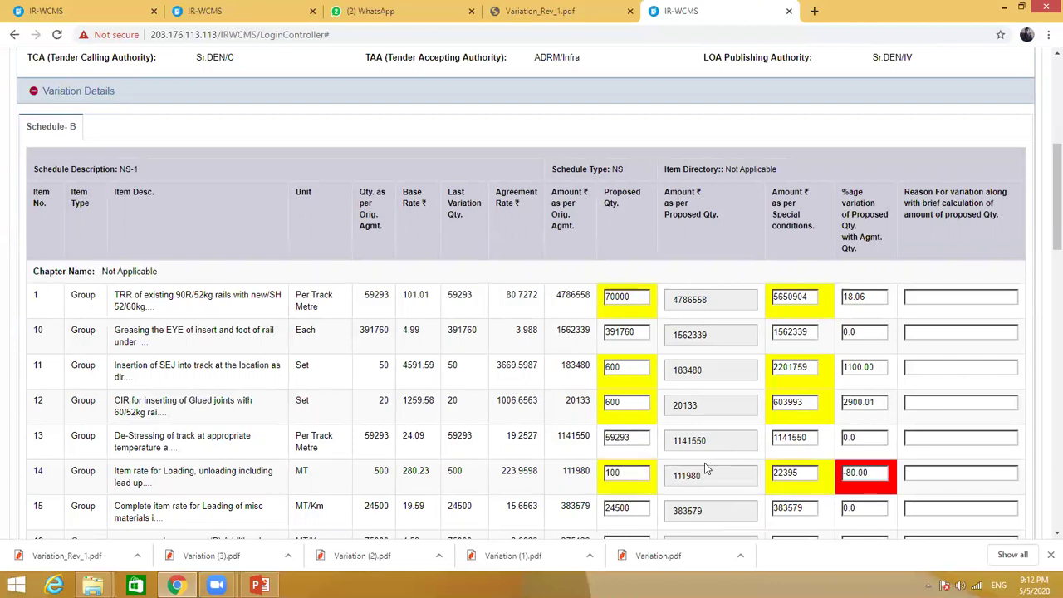
# Set the proposed quantity of item 14 to 10000
pyautogui.doubleClick(628, 474)
pyautogui.moveTo(542, 487)
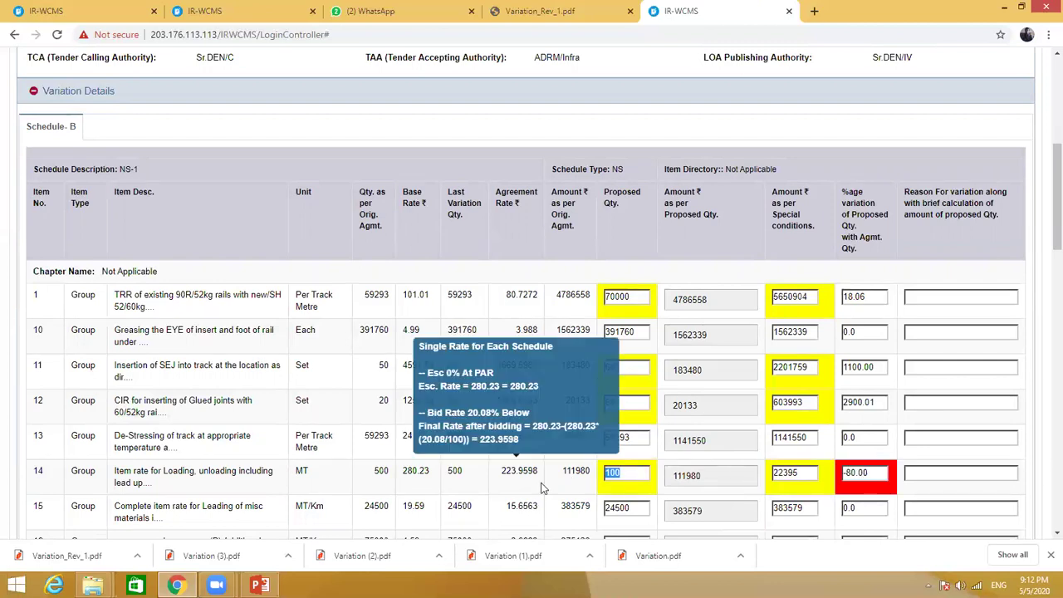
pyautogui.write('10000')
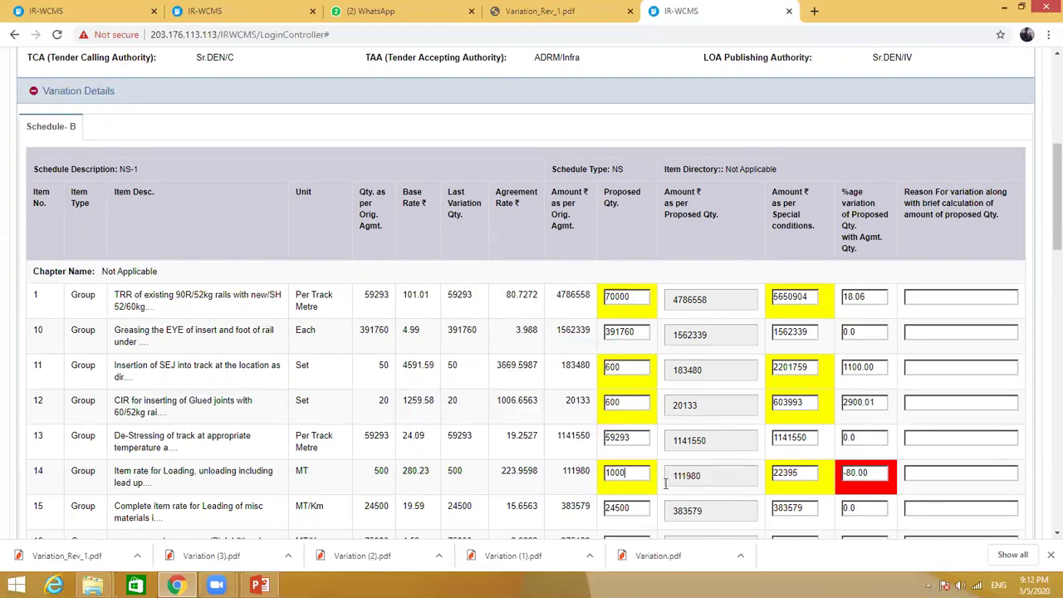
pyautogui.click(688, 476)
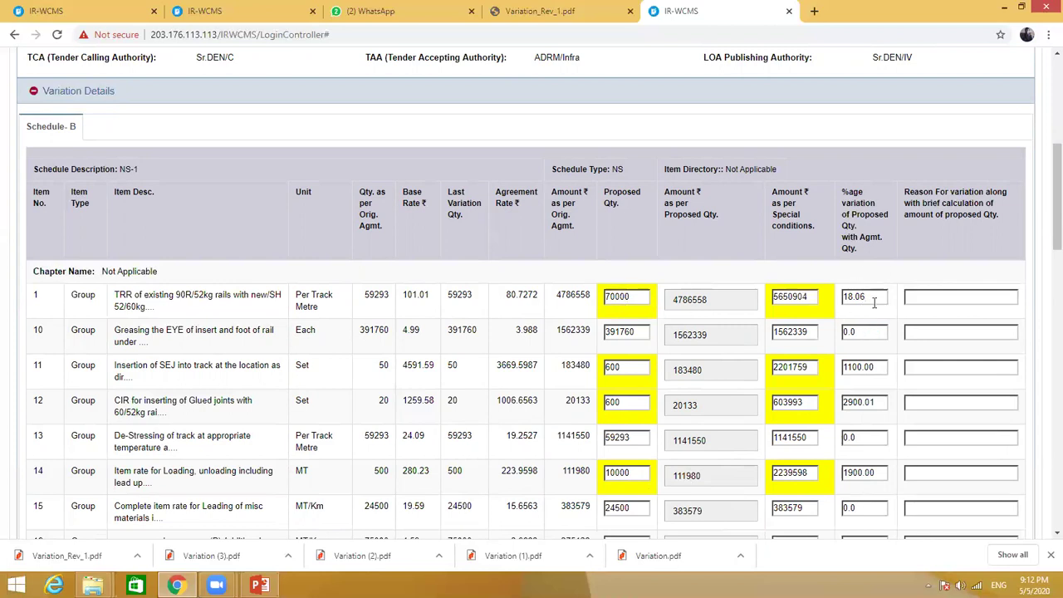
# Check the variation percentages and totals of the changed items, and save the item variation for Schedule B
pyautogui.click(856, 366)
pyautogui.scroll(-2, 1045, 274)
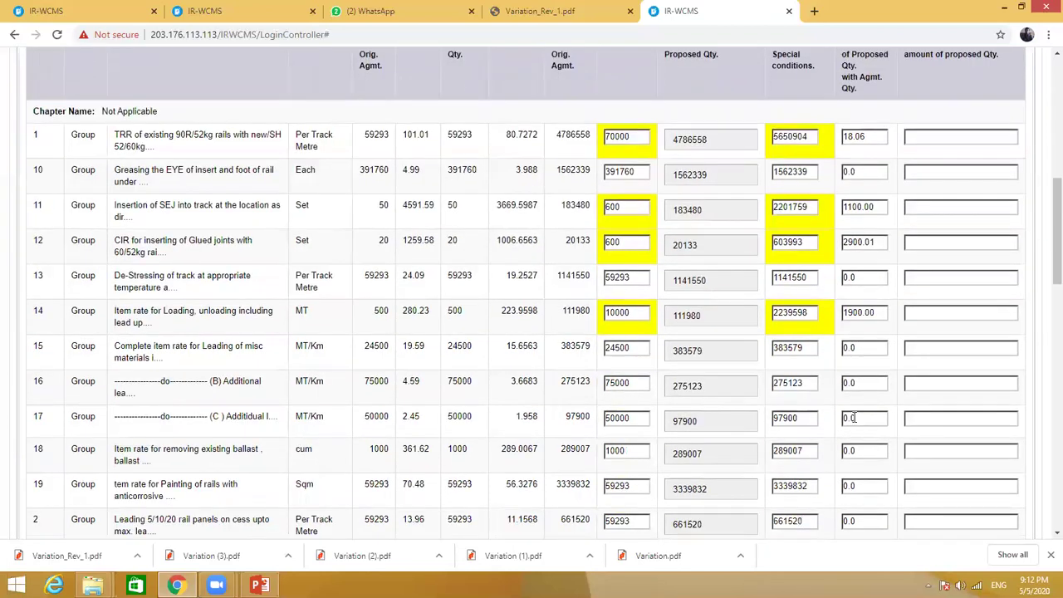
pyautogui.scroll(1, 1045, 274)
pyautogui.scroll(-15, 1045, 274)
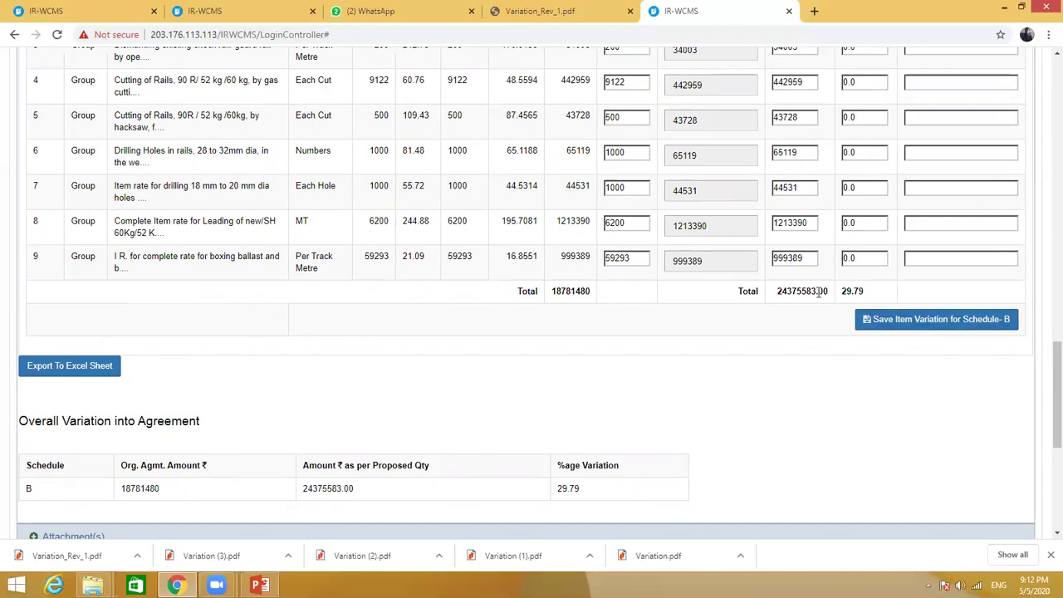
pyautogui.click(924, 329)
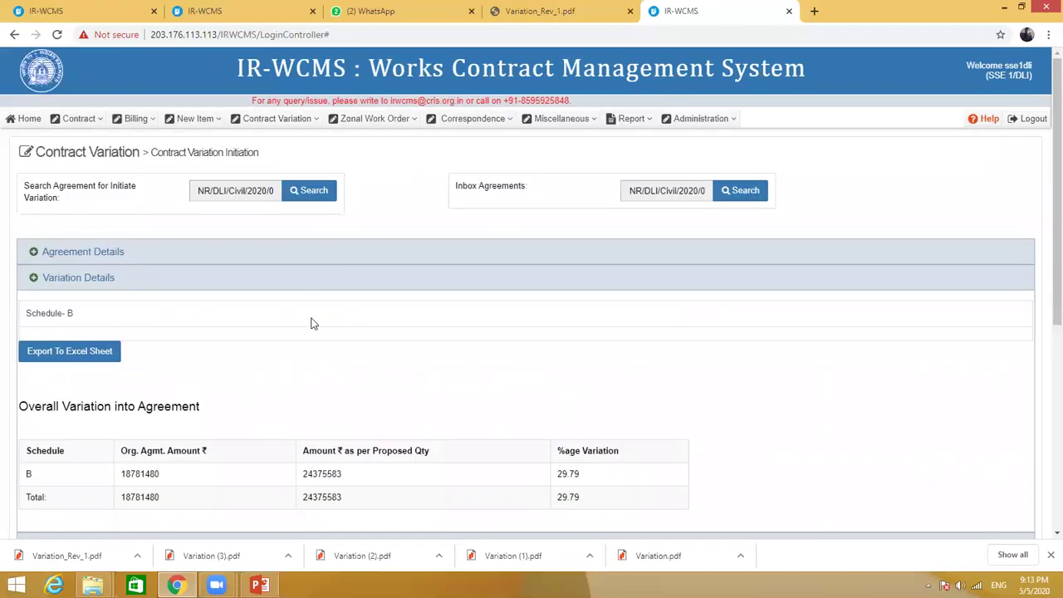
# Examine the overall variation into the agreement and reopen Schedule B to review the saved quantities and highlighted percentages
pyautogui.scroll(-5, 199, 345)
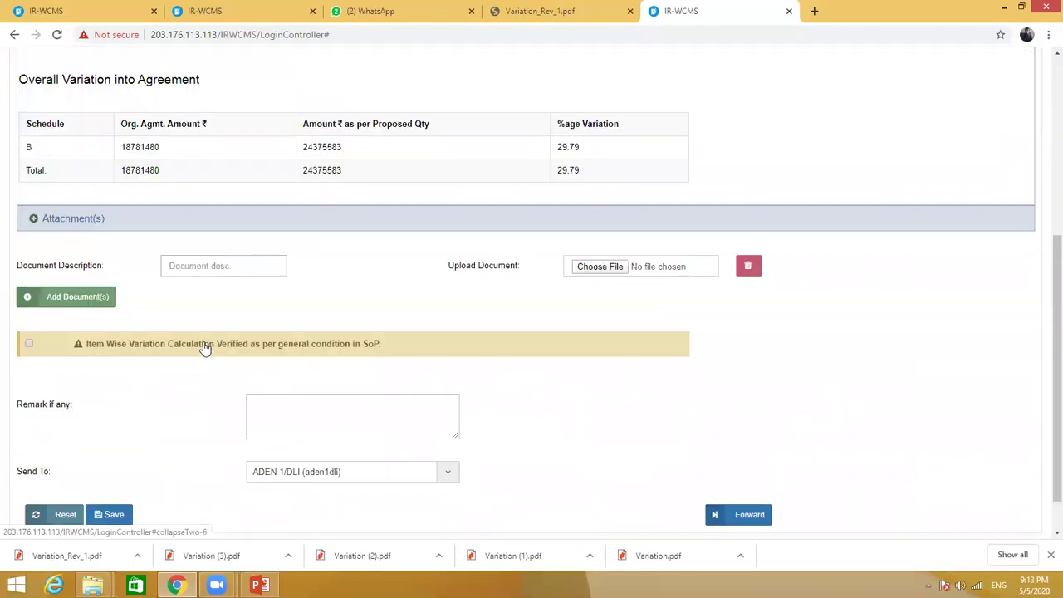
pyautogui.scroll(1, 914, 149)
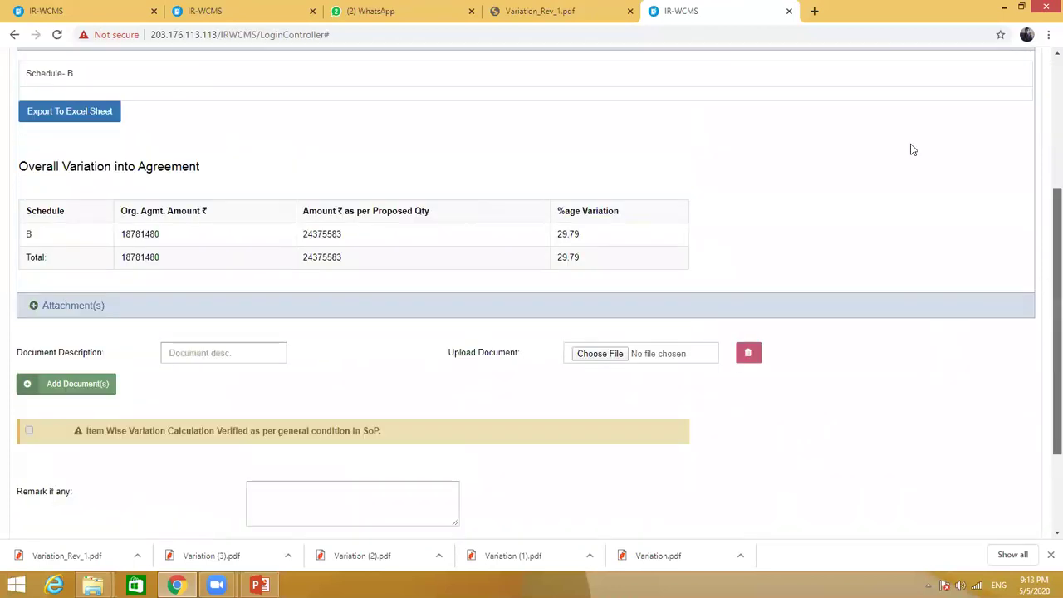
pyautogui.scroll(3, 914, 150)
pyautogui.click(43, 255)
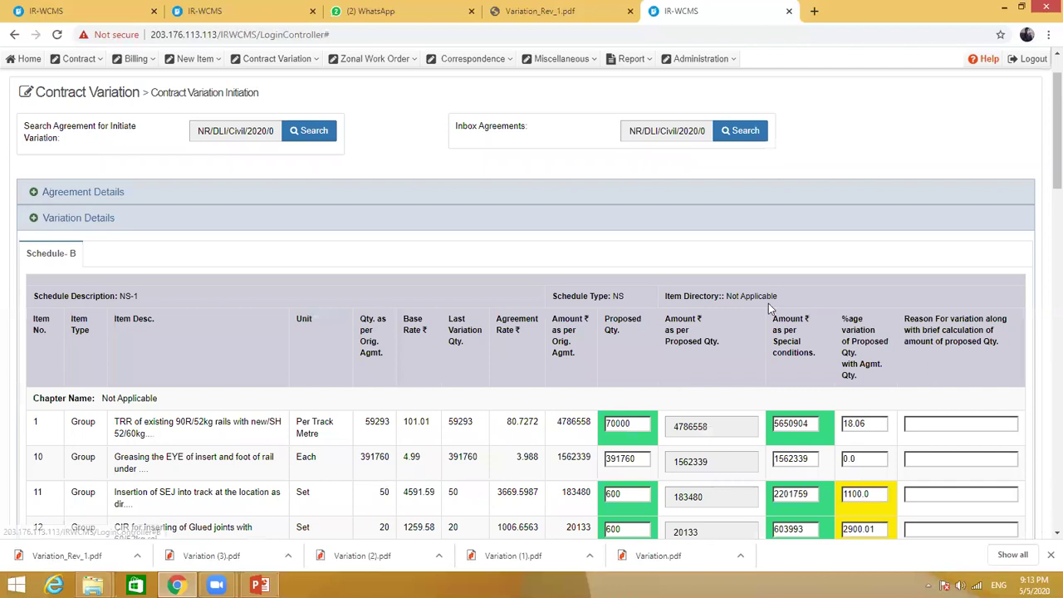
pyautogui.scroll(-5, 1045, 254)
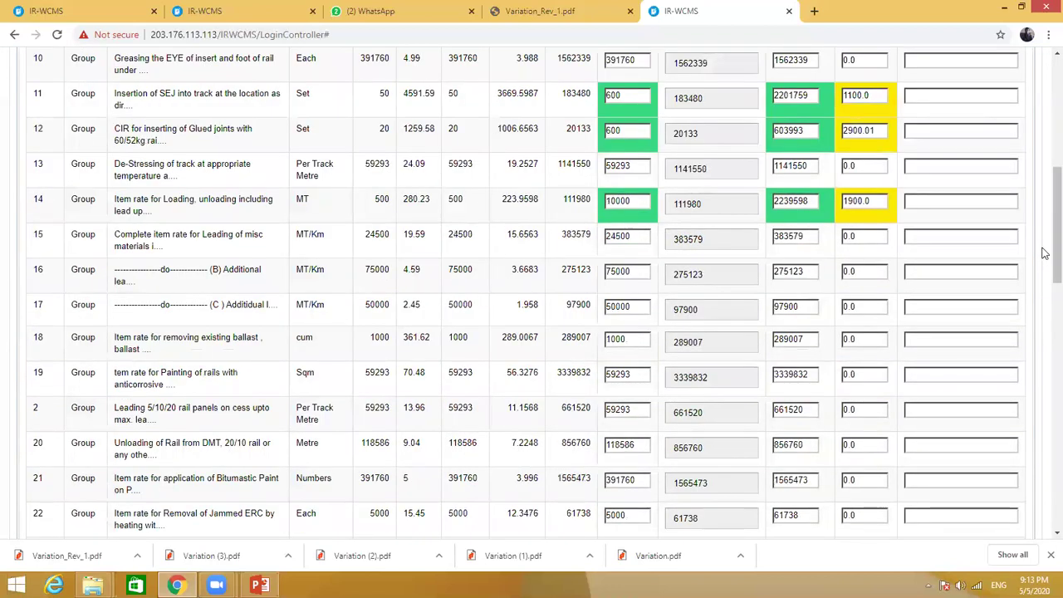
pyautogui.moveTo(1046, 253); pyautogui.dragTo(1045, 468)
pyautogui.scroll(2, 795, 456)
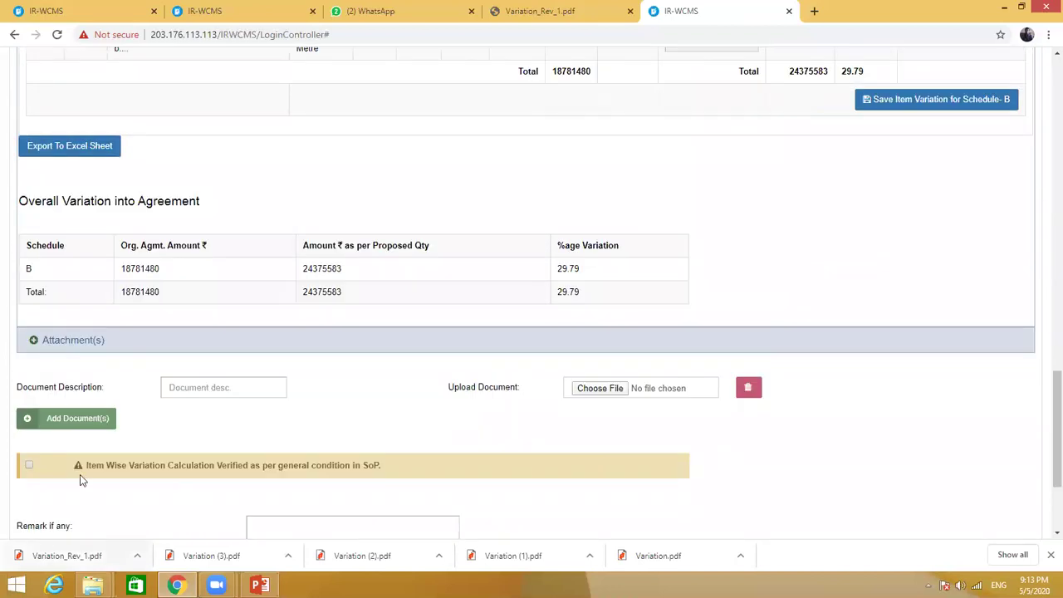
pyautogui.scroll(2, 1044, 356)
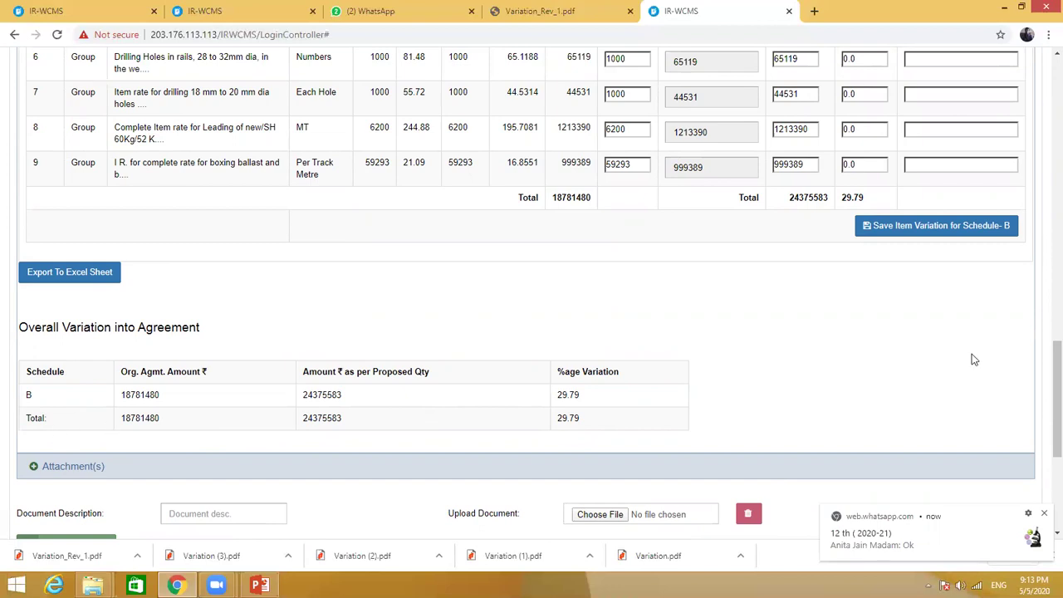
# Declare the item-wise variation calculation verified as per the SoP and enter the remark "please check"
pyautogui.moveTo(1054, 375); pyautogui.dragTo(1044, 457)
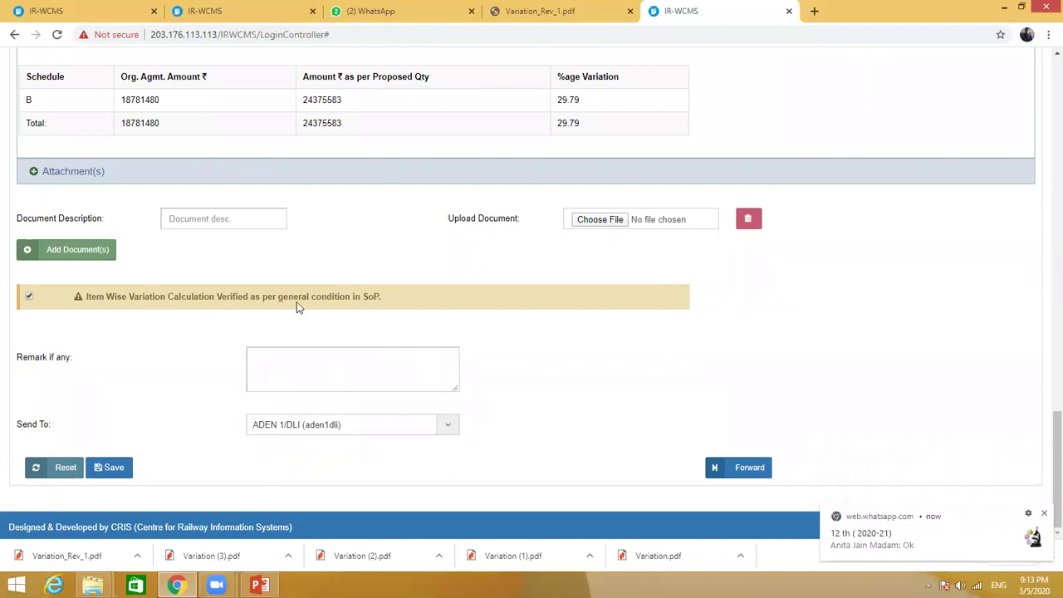
pyautogui.click(291, 369)
pyautogui.write('heck')
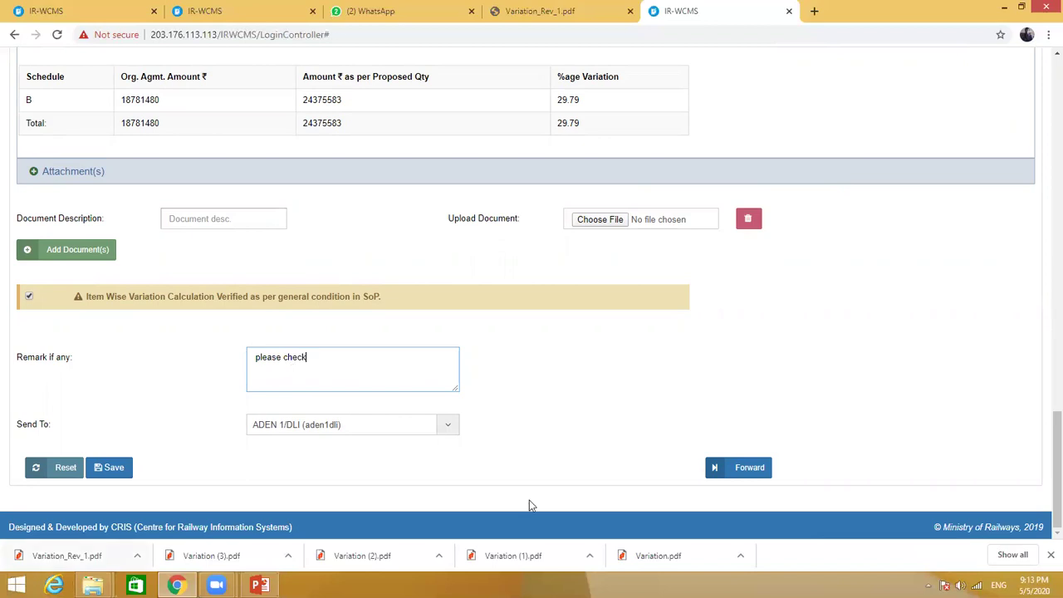
# Forward the variation to ADEN 1/DLI, confirm the forwarding, and copy the recipient's login id aden1dli
pyautogui.click(750, 472)
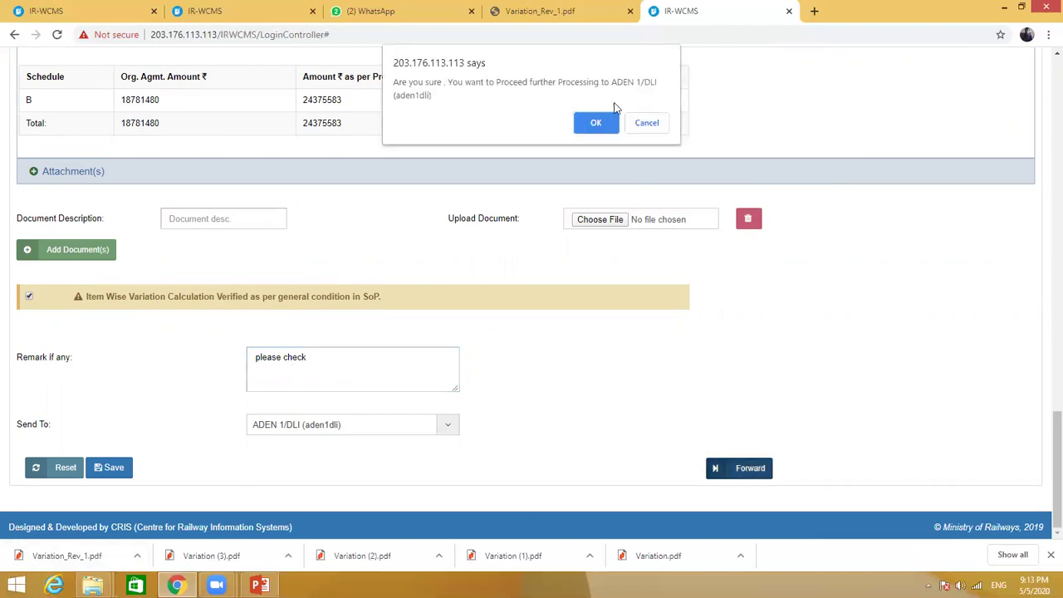
pyautogui.click(595, 123)
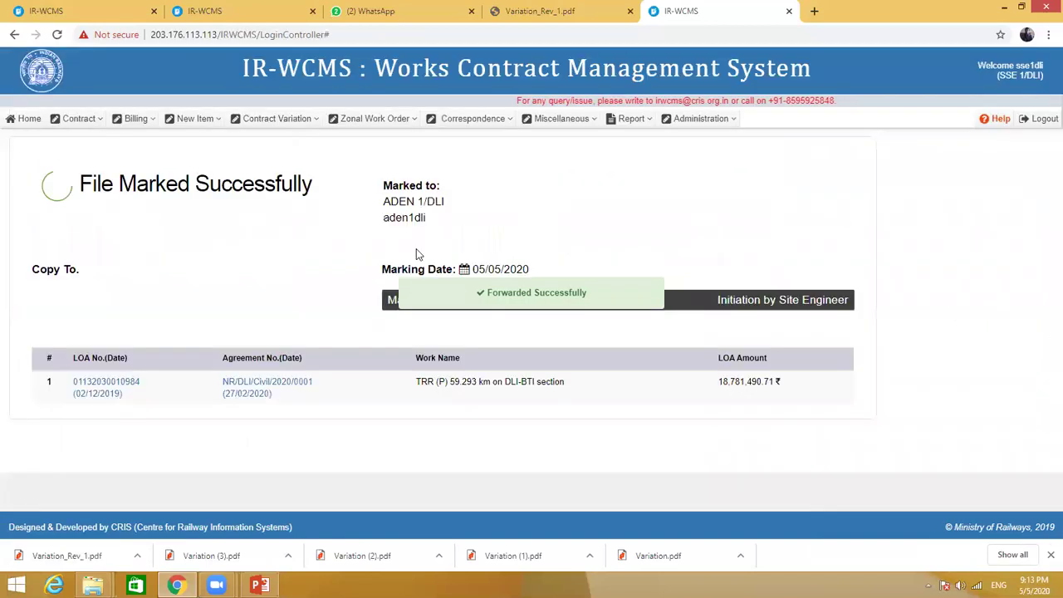
pyautogui.doubleClick(414, 218)
pyautogui.rightClick(414, 218)
pyautogui.click(433, 231)
pyautogui.click(1042, 121)
pyautogui.click(840, 291)
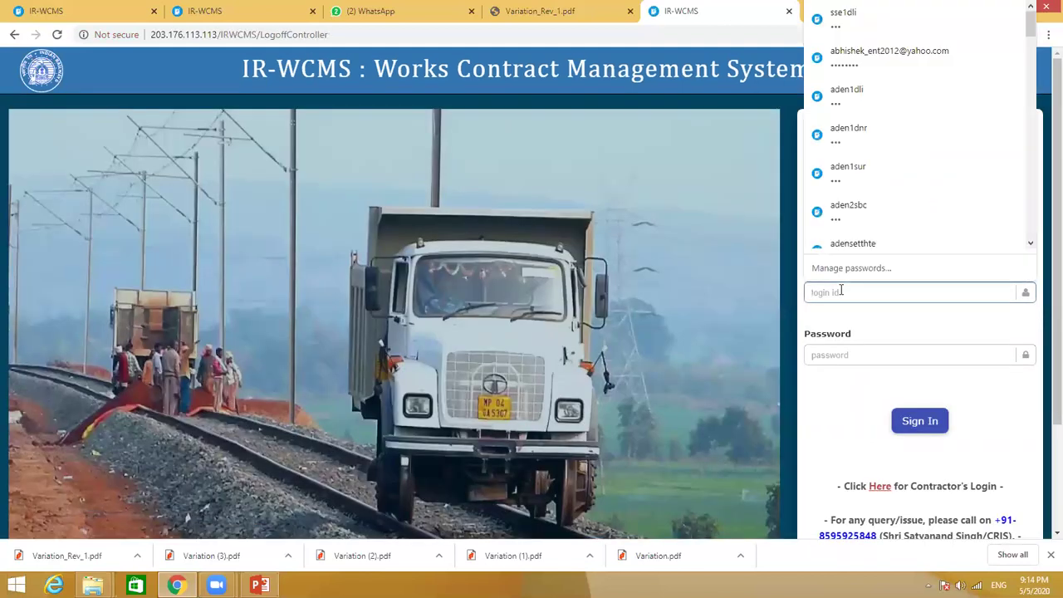
pyautogui.hotkey('ctrl', 'v')
pyautogui.click(852, 328)
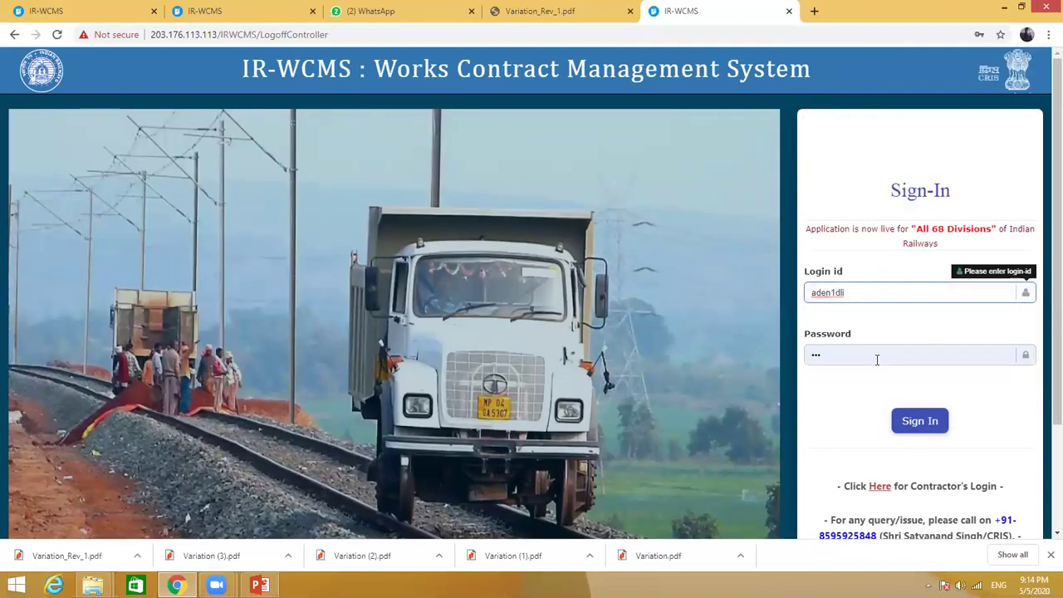
pyautogui.click(914, 422)
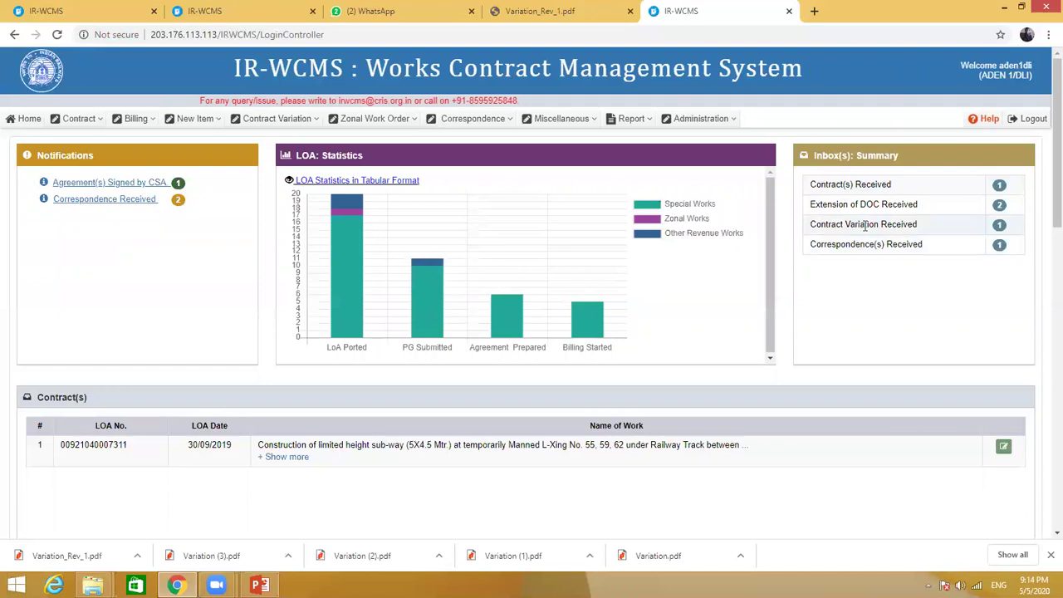
# Open the contract variation received in the inbox for the TRR (P) 59.293 km on DLI-BTI section work
pyautogui.click(999, 226)
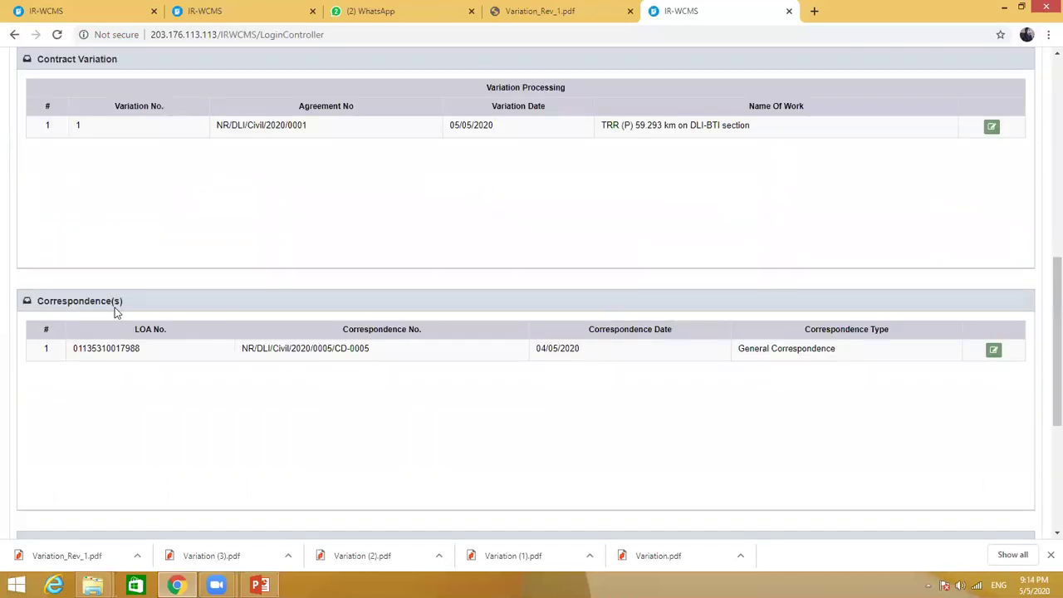
pyautogui.click(992, 126)
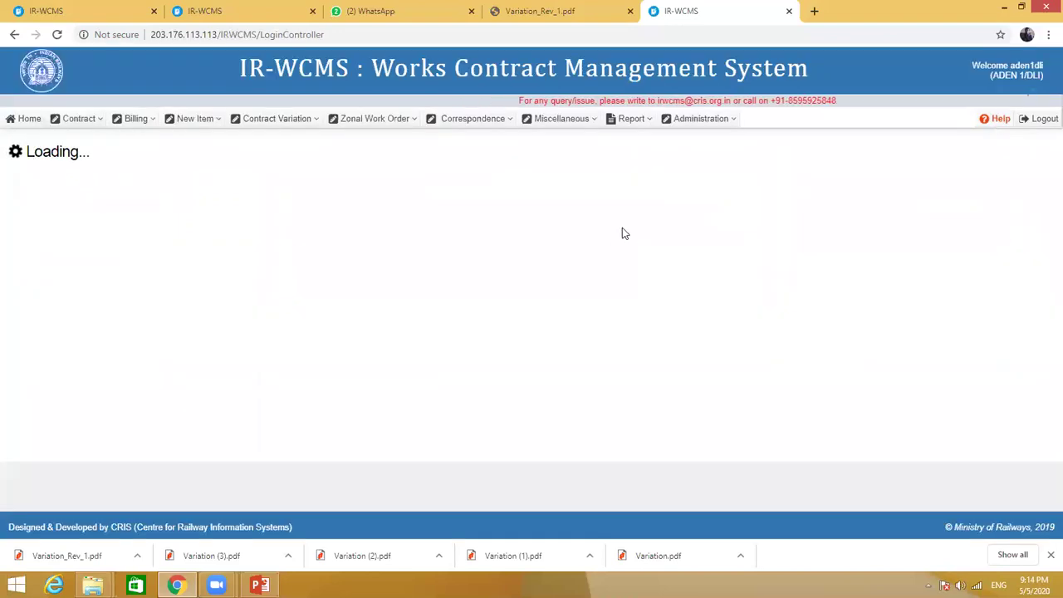
# Review the Schedule B item-wise variation from the site engineer's initiation and the comments recorded on the variation
pyautogui.scroll(-3, 77, 334)
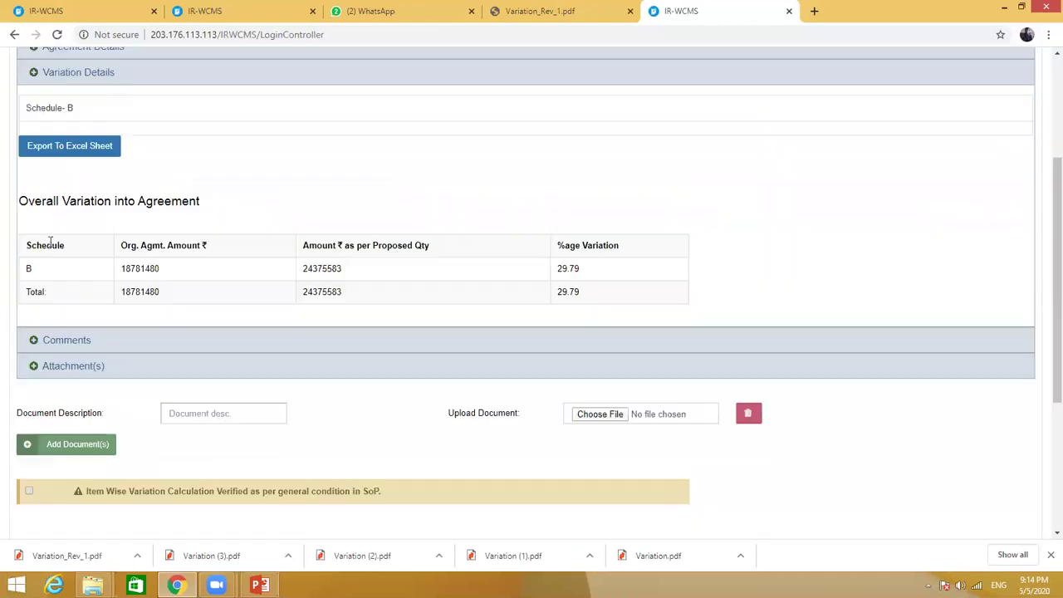
pyautogui.click(50, 109)
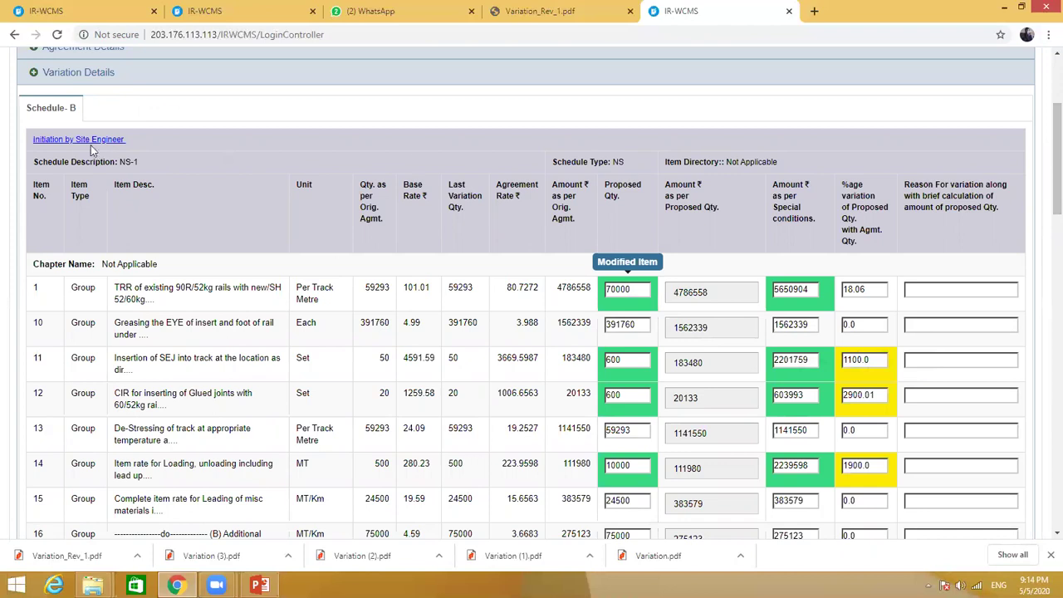
pyautogui.moveTo(1056, 158); pyautogui.dragTo(1030, 459)
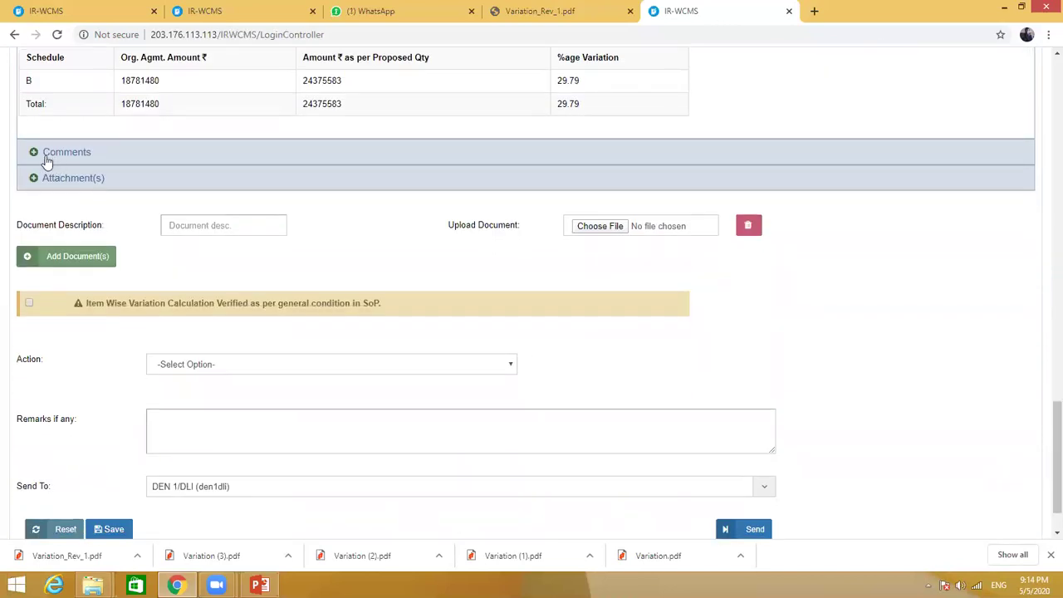
pyautogui.click(39, 160)
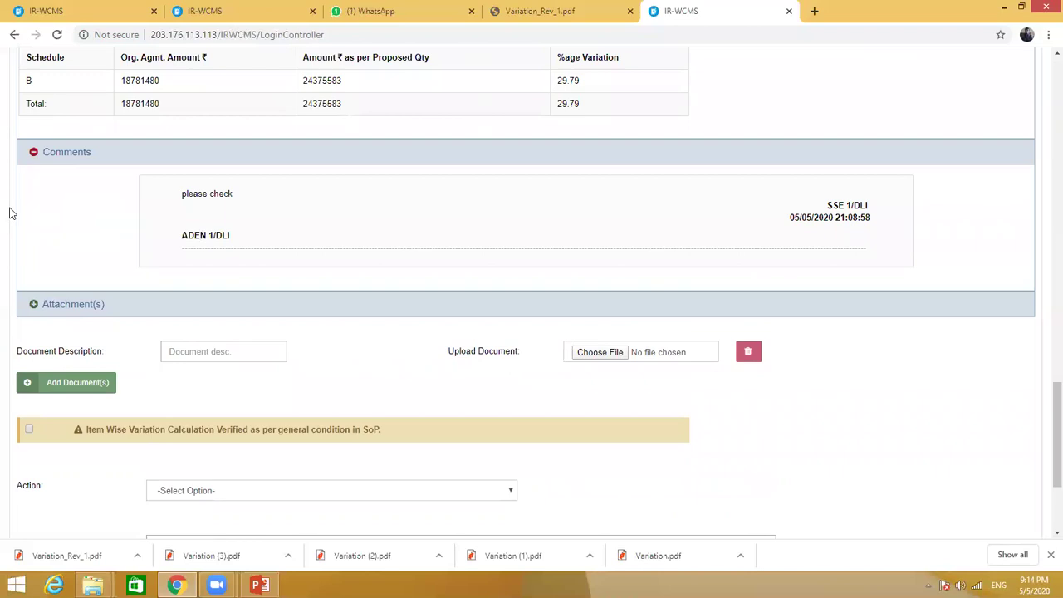
pyautogui.scroll(-1, 582, 266)
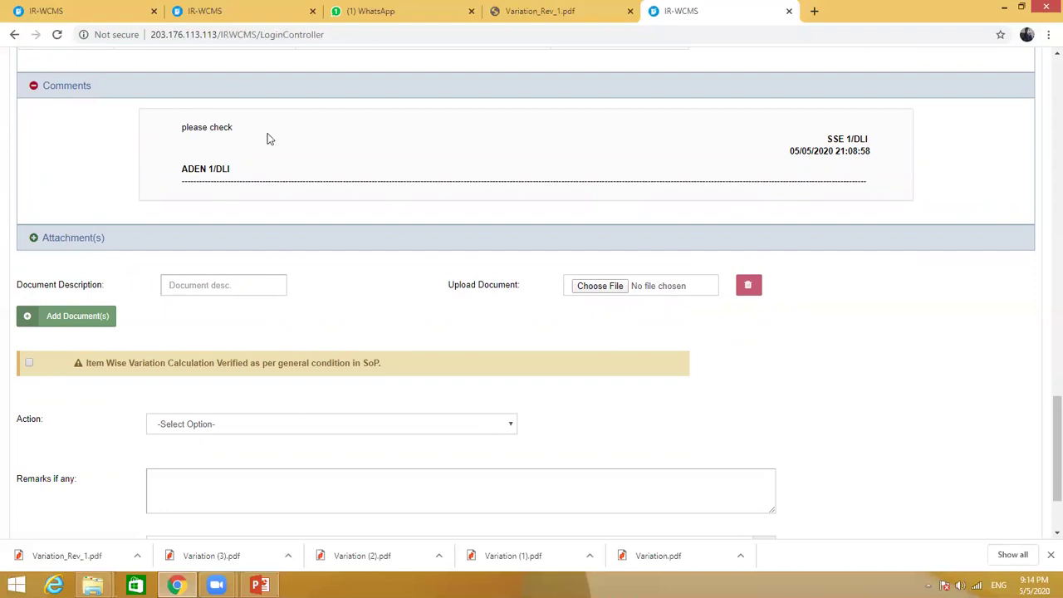
# Declare the item-wise variation calculation verified and choose the action "Variation statement checked. Found in order. Forwarded for further necessary action."
pyautogui.click(188, 495)
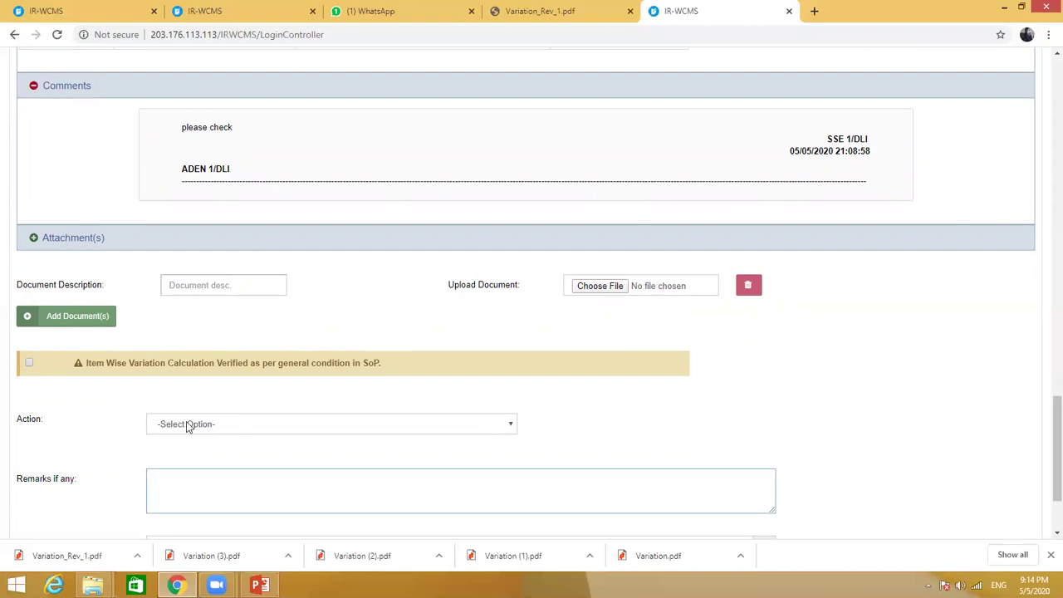
pyautogui.click(28, 365)
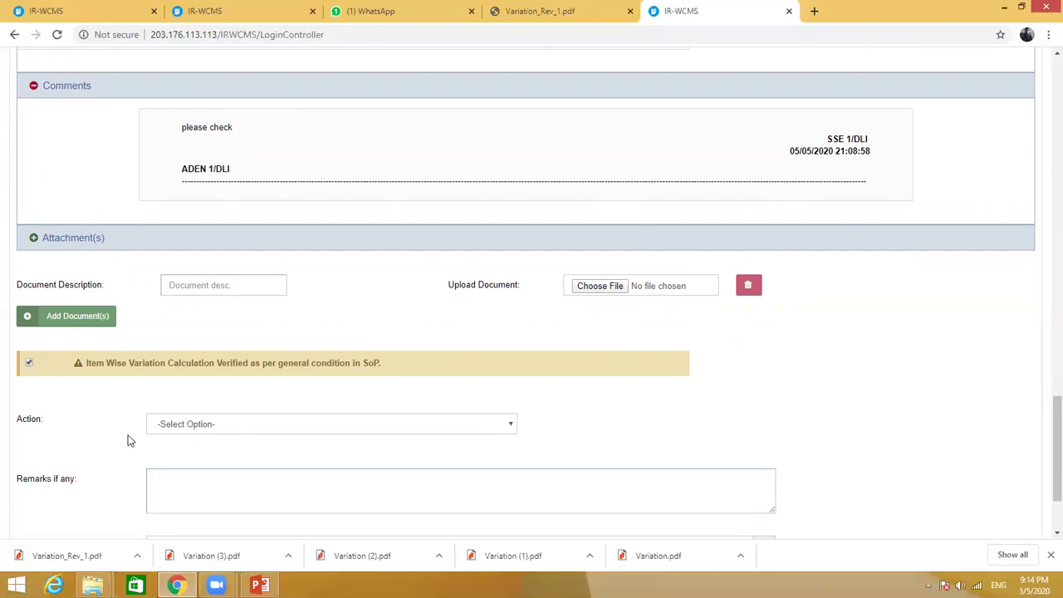
pyautogui.click(229, 427)
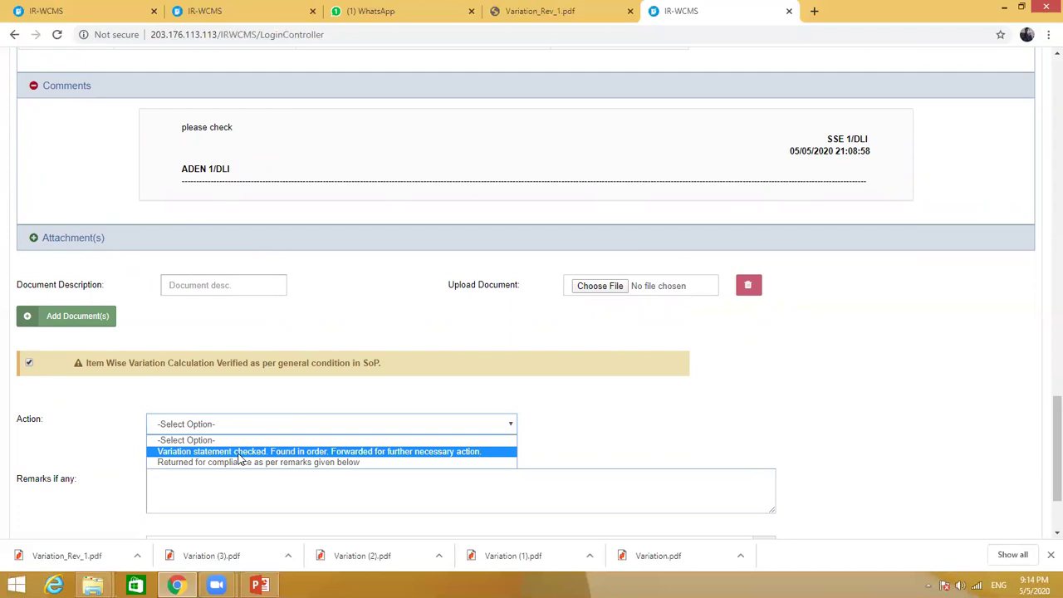
pyautogui.click(237, 453)
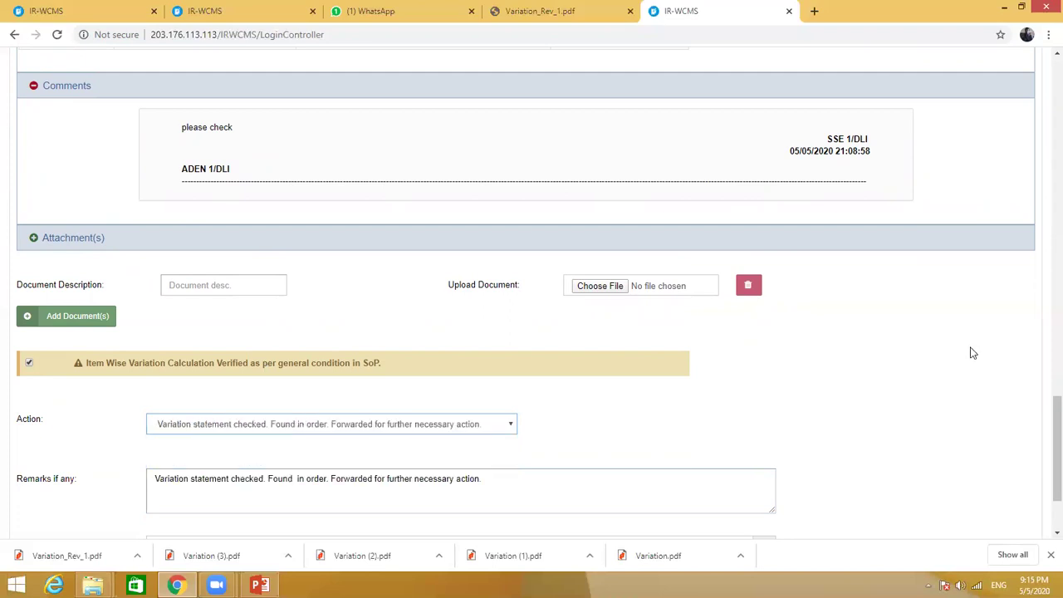
# Send the variation to DEN 1/DLI, confirm the forwarding, and copy the recipient's login id den1dli
pyautogui.scroll(-2, 1047, 432)
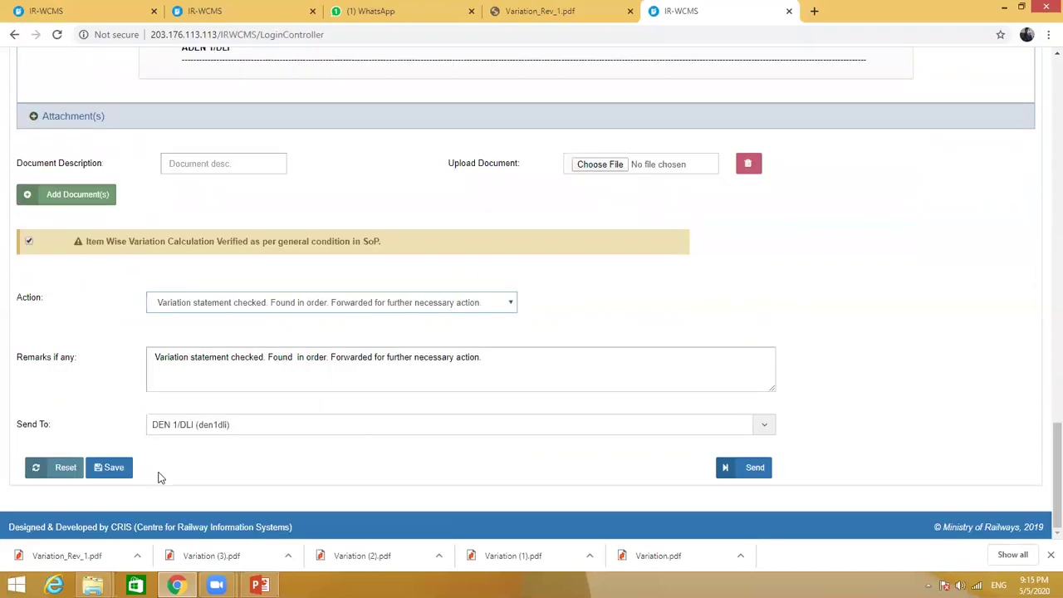
pyautogui.click(736, 477)
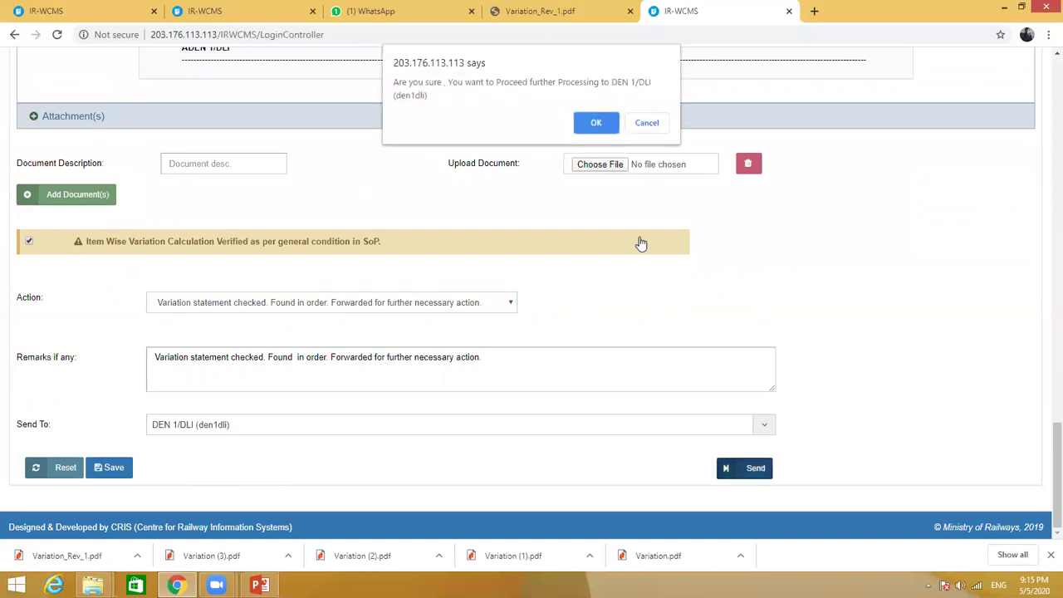
pyautogui.click(596, 123)
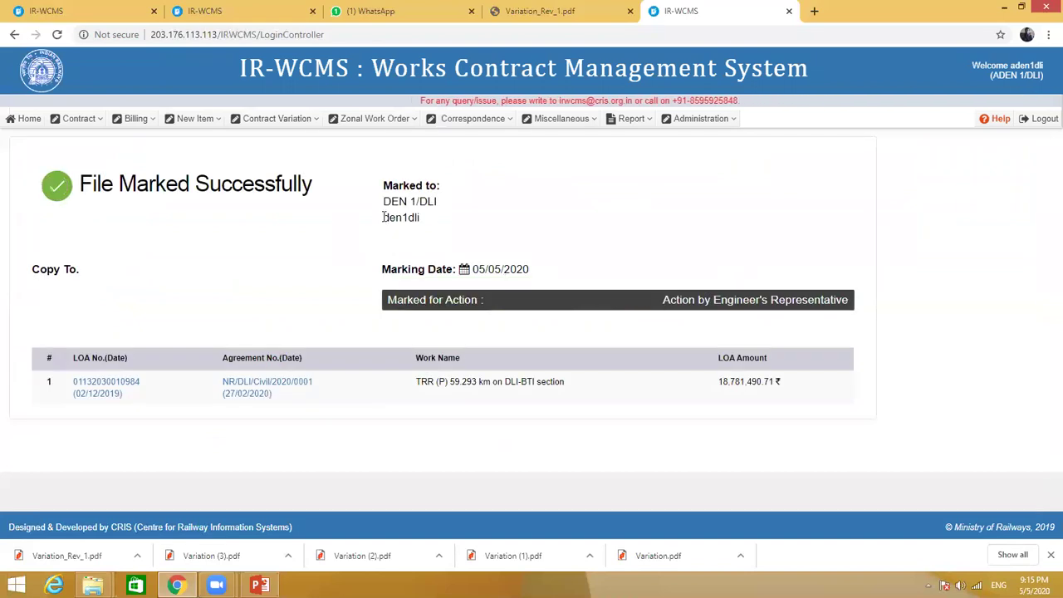
pyautogui.moveTo(383, 218); pyautogui.dragTo(422, 231)
pyautogui.rightClick(421, 231)
pyautogui.click(434, 234)
pyautogui.click(1034, 122)
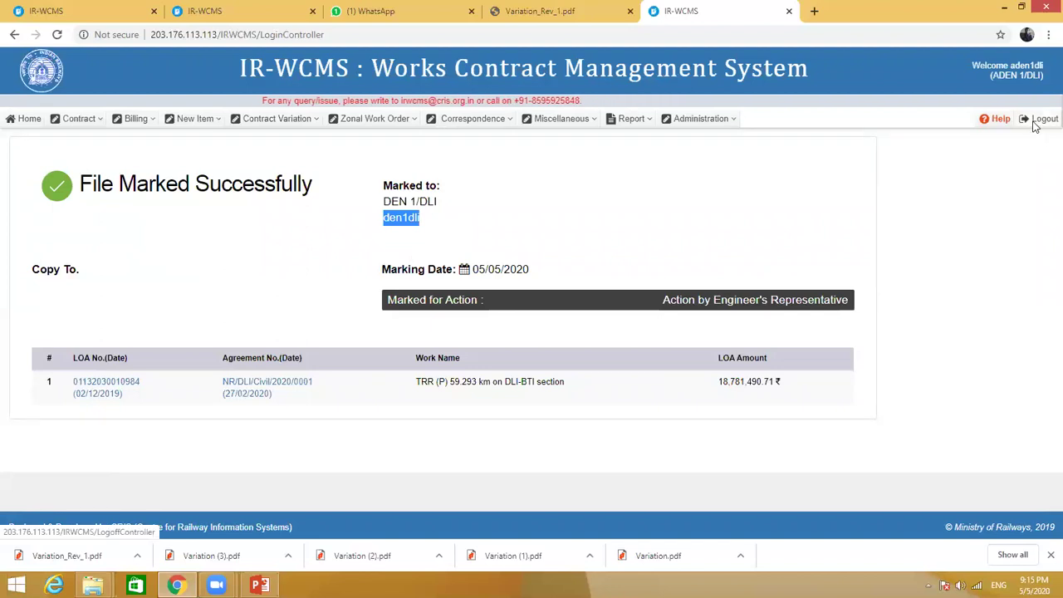
pyautogui.click(818, 291)
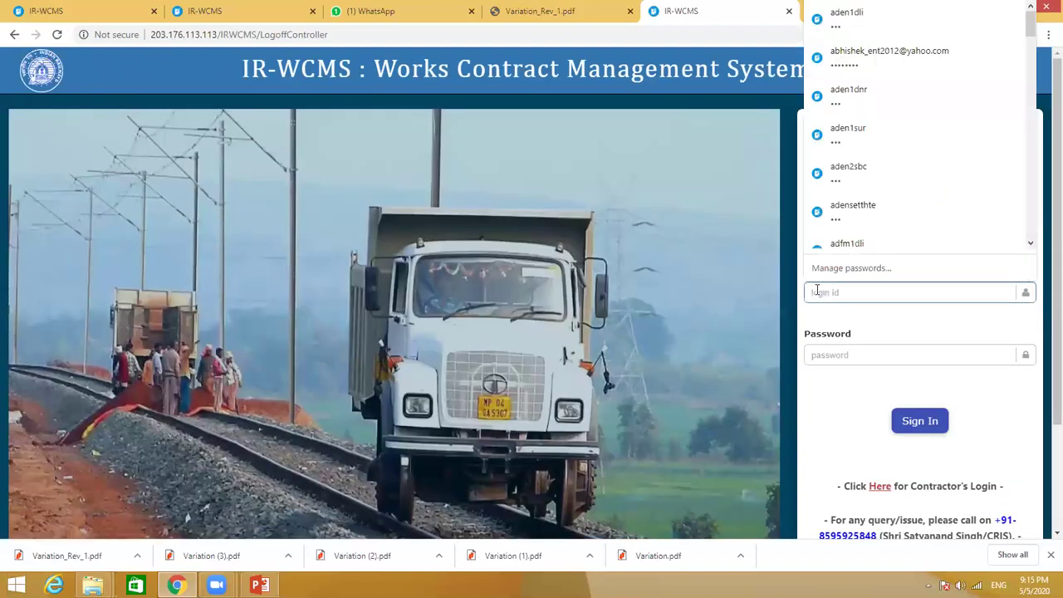
pyautogui.hotkey('ctrl', 'v')
pyautogui.click(864, 332)
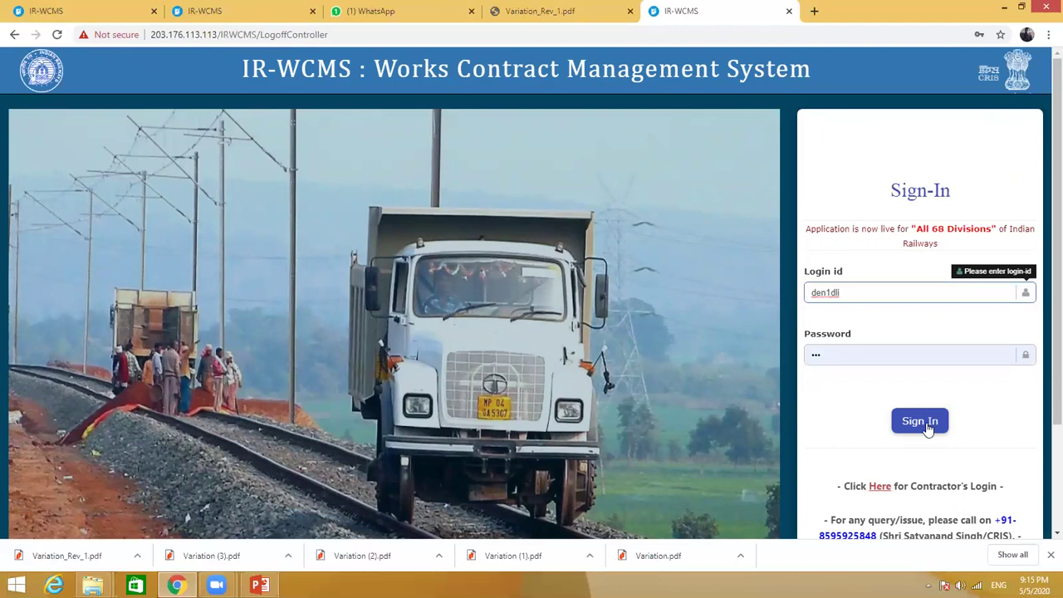
pyautogui.click(927, 423)
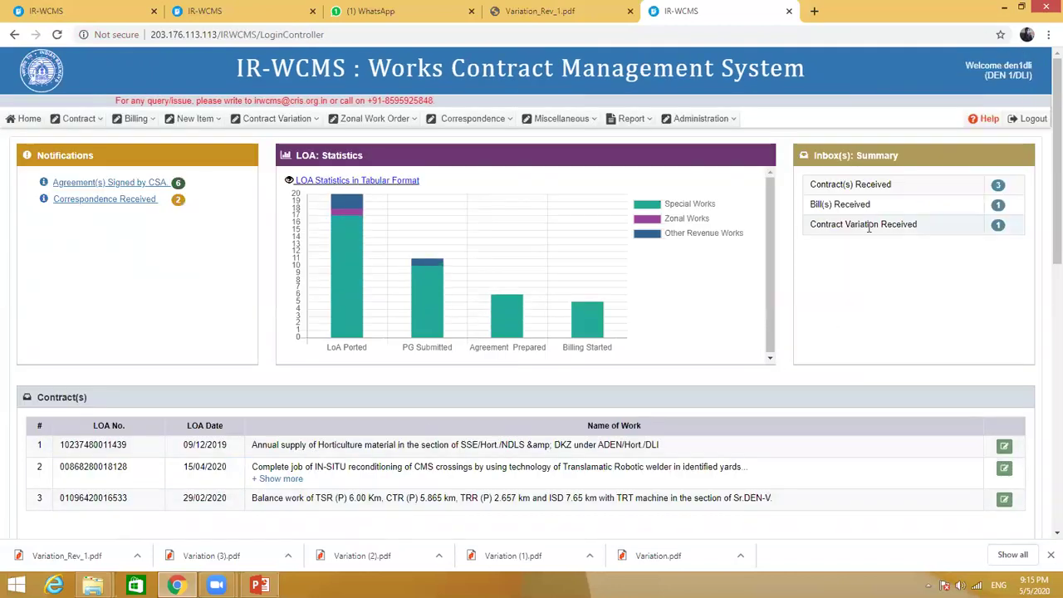
# Open the received contract variation for the TRR (P) 59.293 km on DLI-BTI section work and review its Schedule B items
pyautogui.click(997, 228)
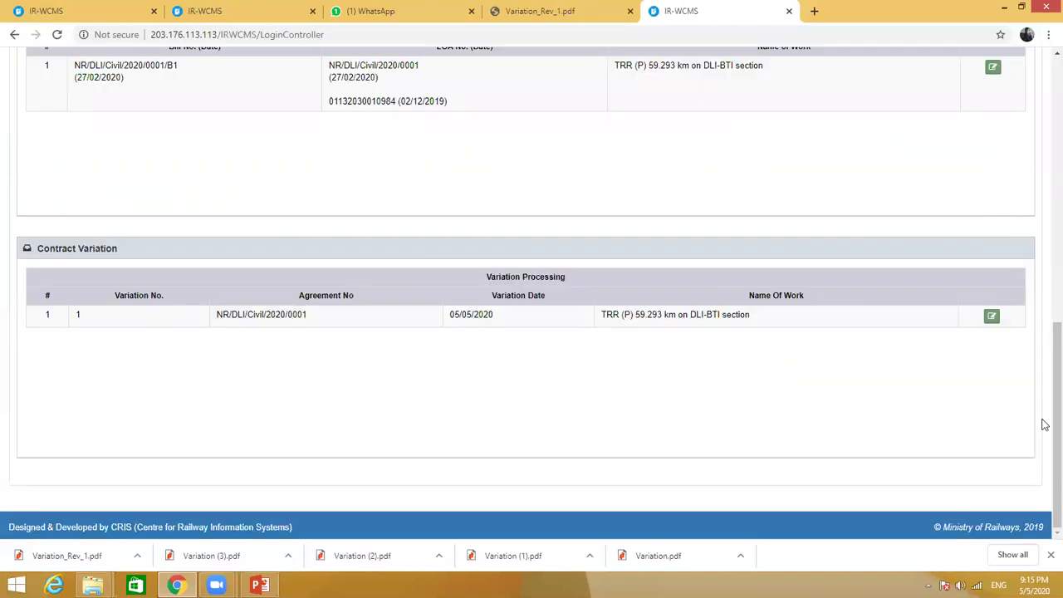
pyautogui.click(990, 318)
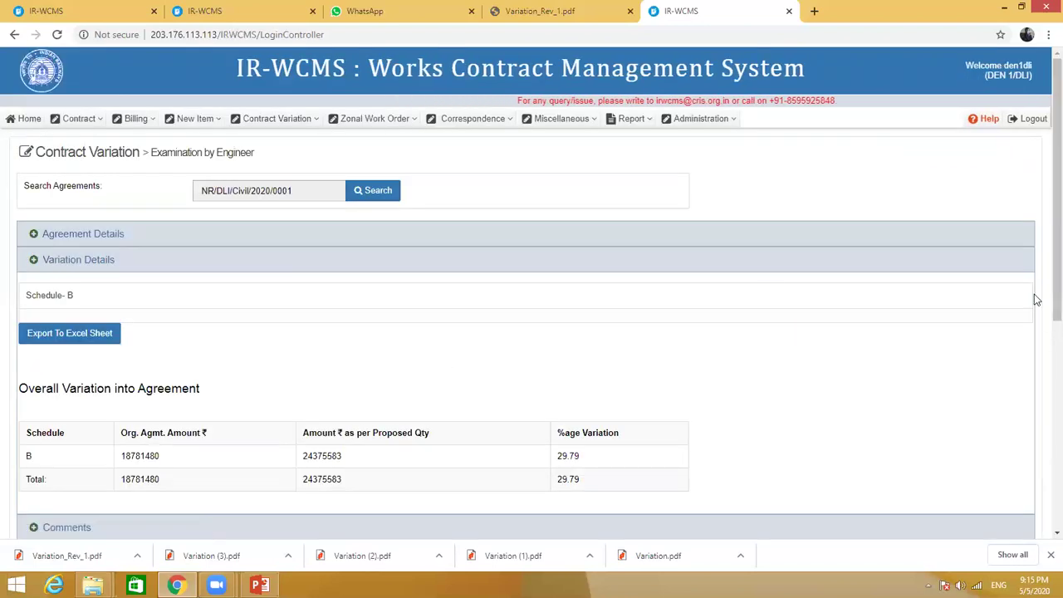
pyautogui.moveTo(1054, 316); pyautogui.dragTo(1054, 374)
pyautogui.scroll(-1, 1045, 380)
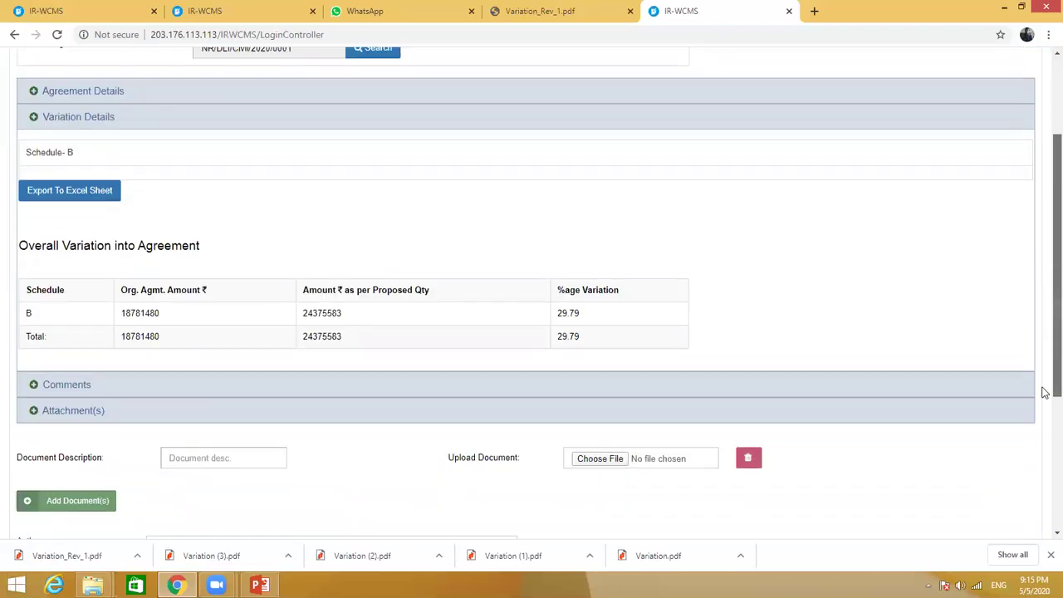
pyautogui.click(45, 154)
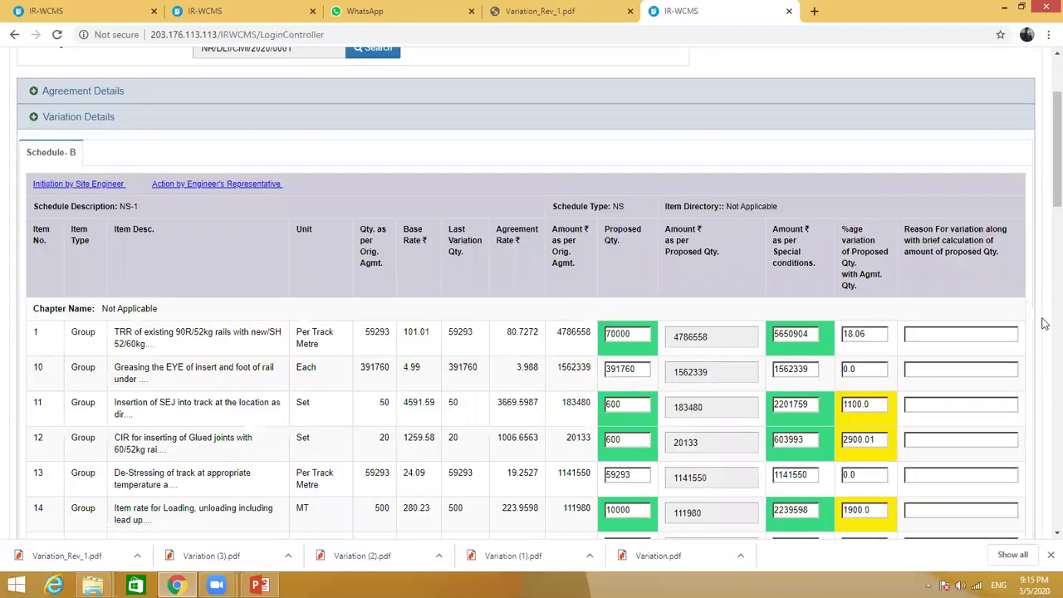
pyautogui.scroll(-3, 1045, 216)
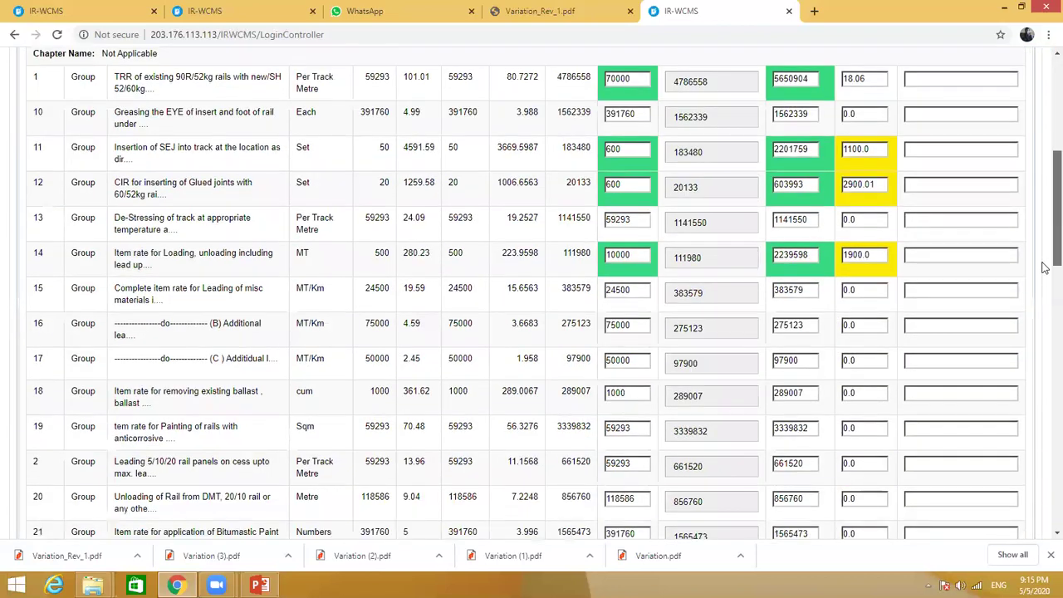
pyautogui.scroll(-2, 1044, 242)
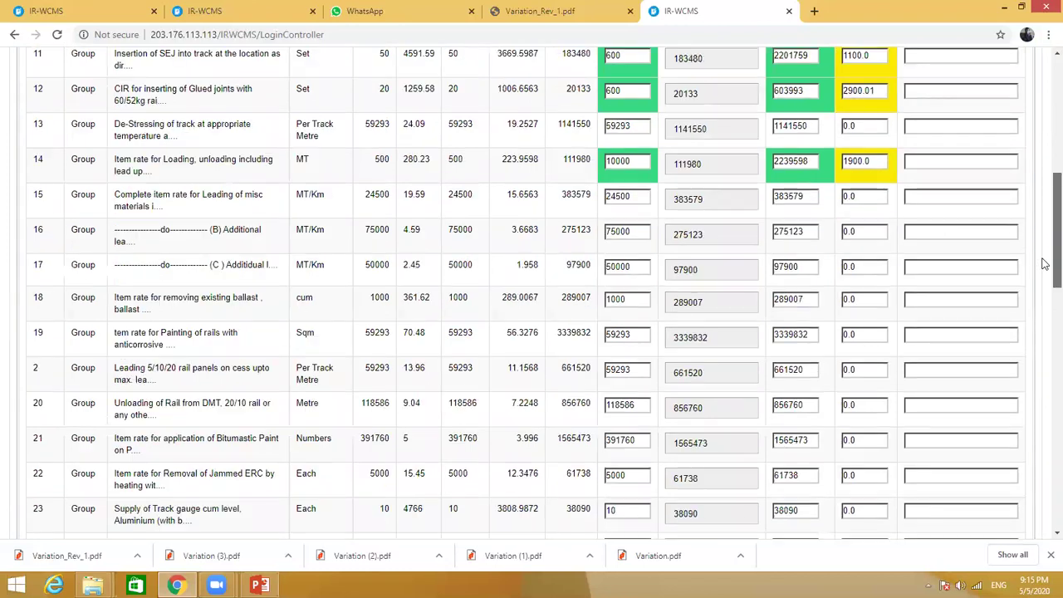
pyautogui.moveTo(1045, 279); pyautogui.dragTo(1044, 421)
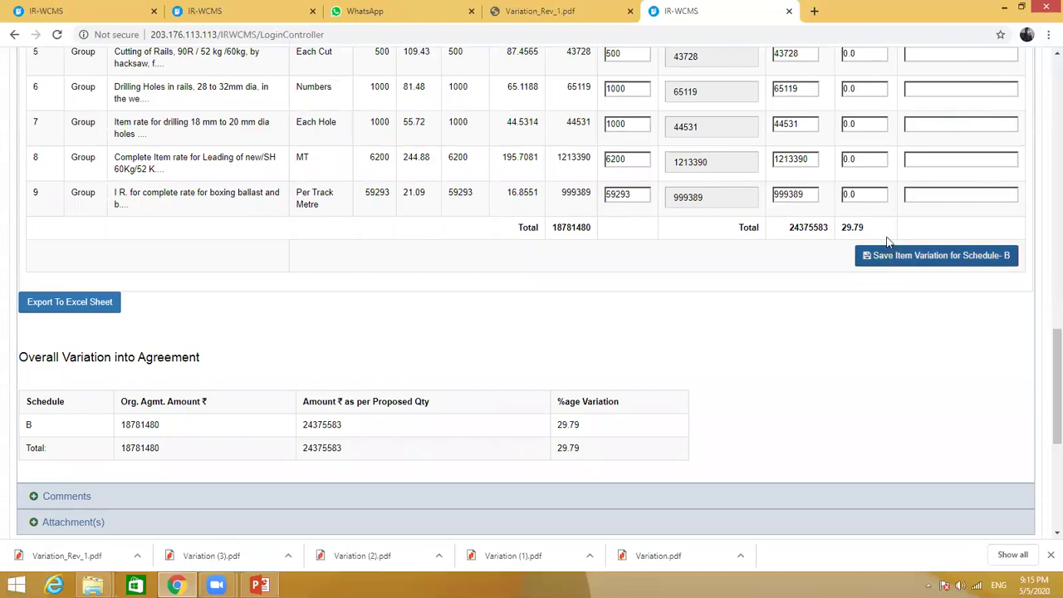
pyautogui.moveTo(1049, 363); pyautogui.dragTo(1046, 434)
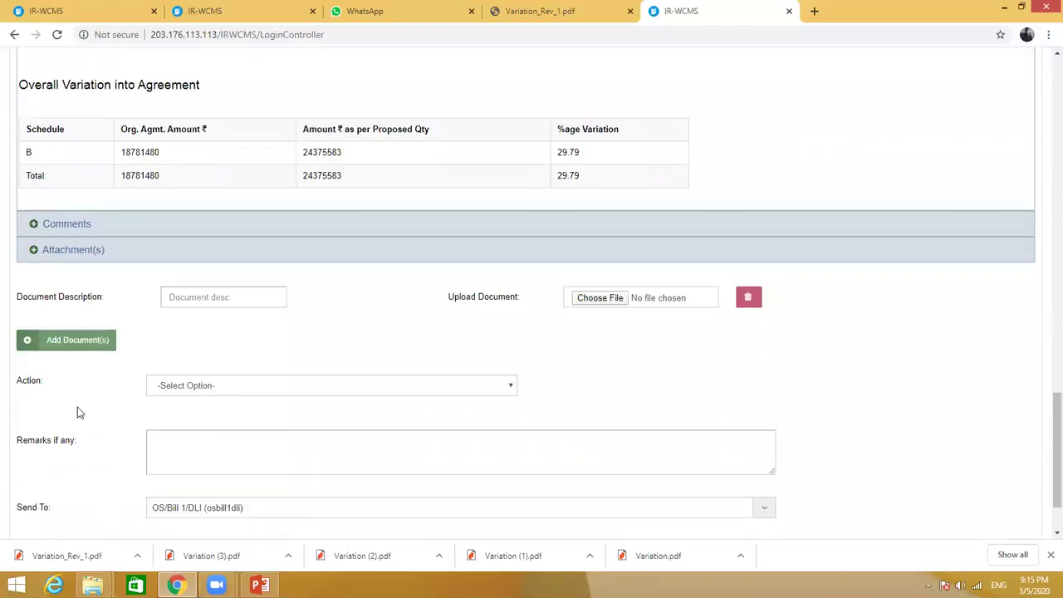
# Try the action "Forwarded for examination of variation statement. Also comment on vitiation." and look through the available recipients
pyautogui.click(245, 391)
pyautogui.click(244, 413)
pyautogui.click(238, 386)
pyautogui.press('Down')
pyautogui.press('Down')
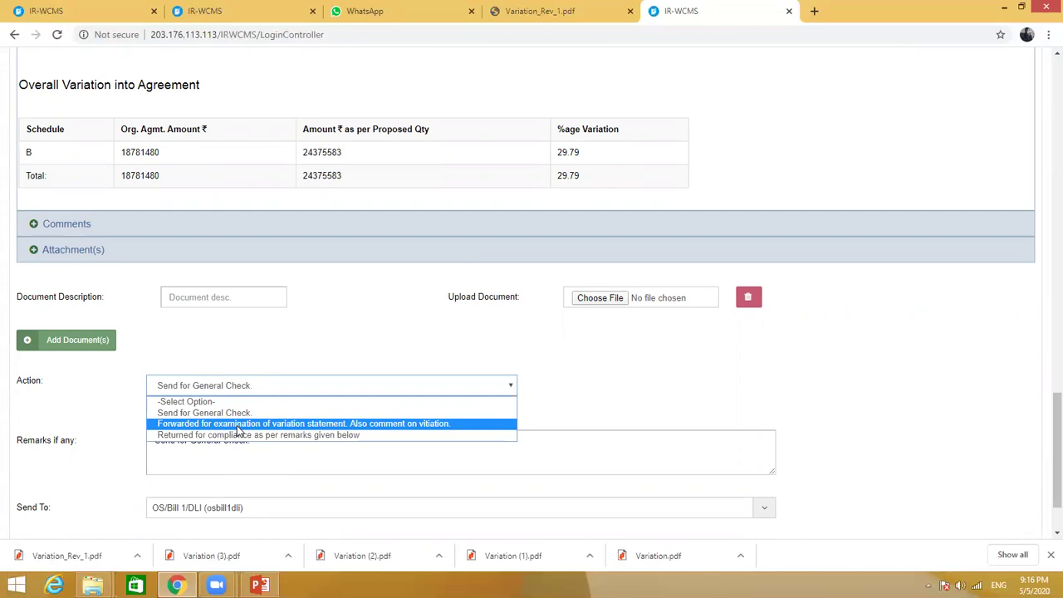
pyautogui.click(236, 426)
pyautogui.click(208, 508)
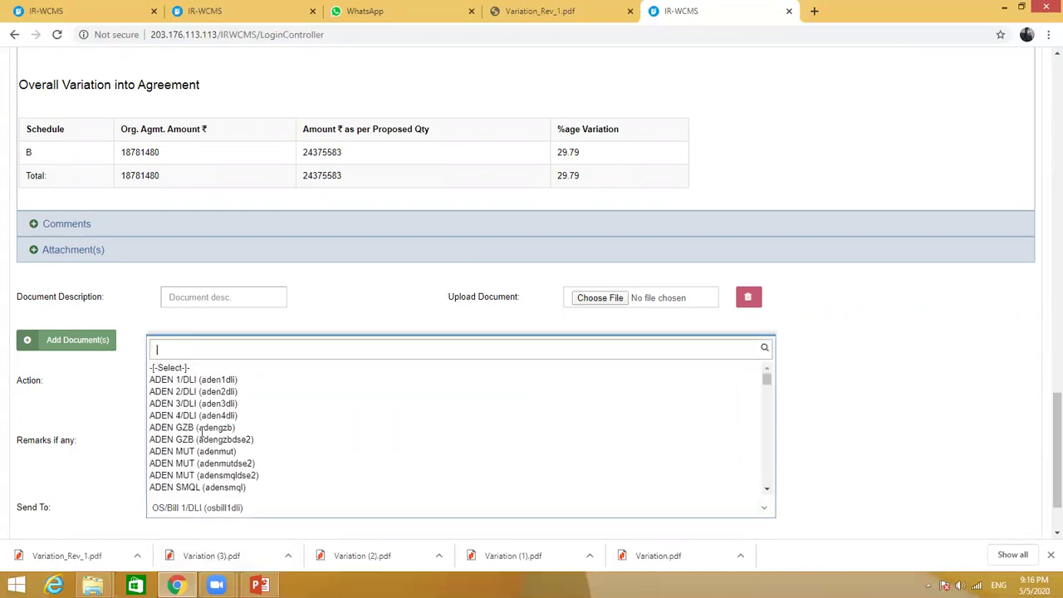
pyautogui.click(117, 405)
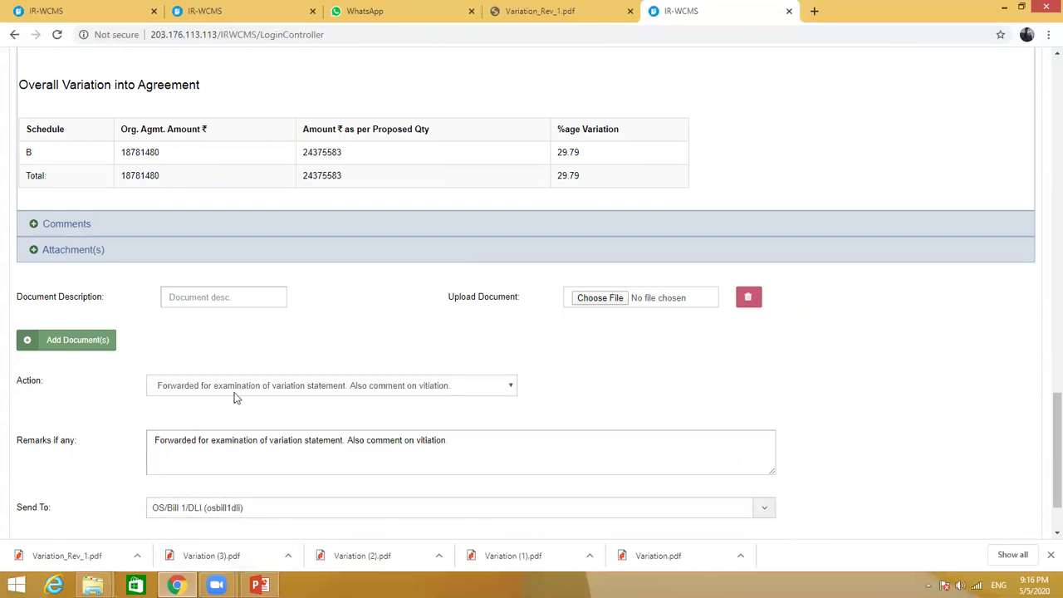
# Try the action "Returned for compliance as per remarks given below" for the variation
pyautogui.click(233, 389)
pyautogui.click(222, 435)
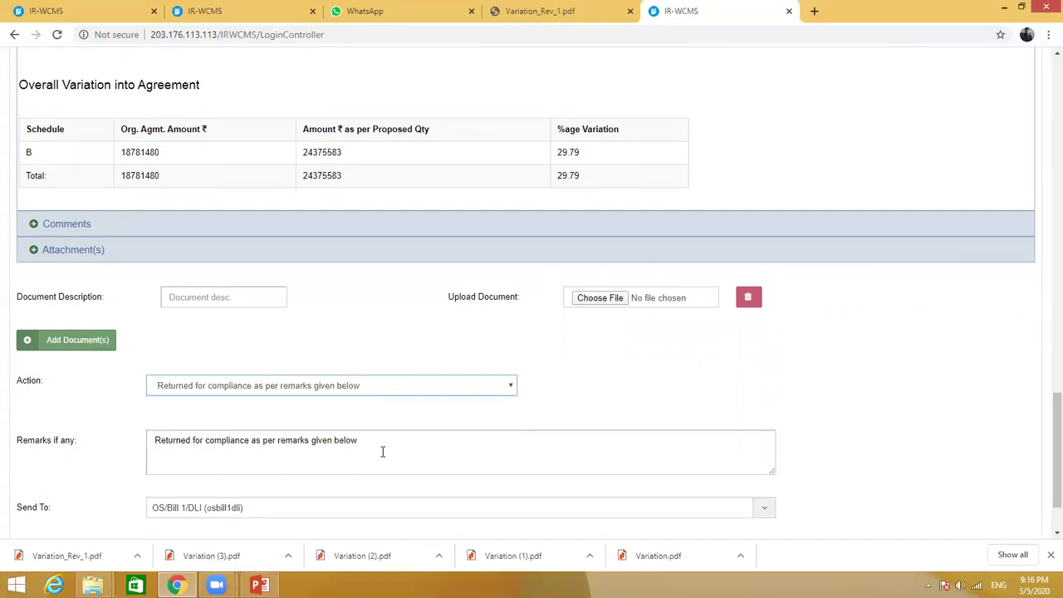
pyautogui.scroll(-2, 964, 457)
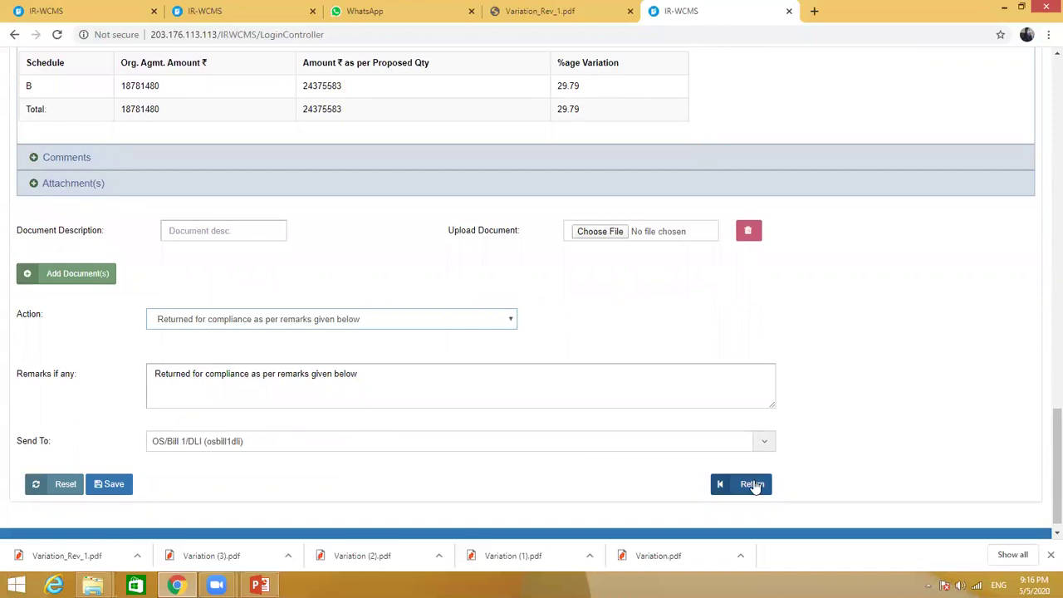
# Set the action to "Send for General Check" and send the variation to OS/Bill 1/DLI, confirming the forwarding
pyautogui.click(261, 319)
pyautogui.click(239, 346)
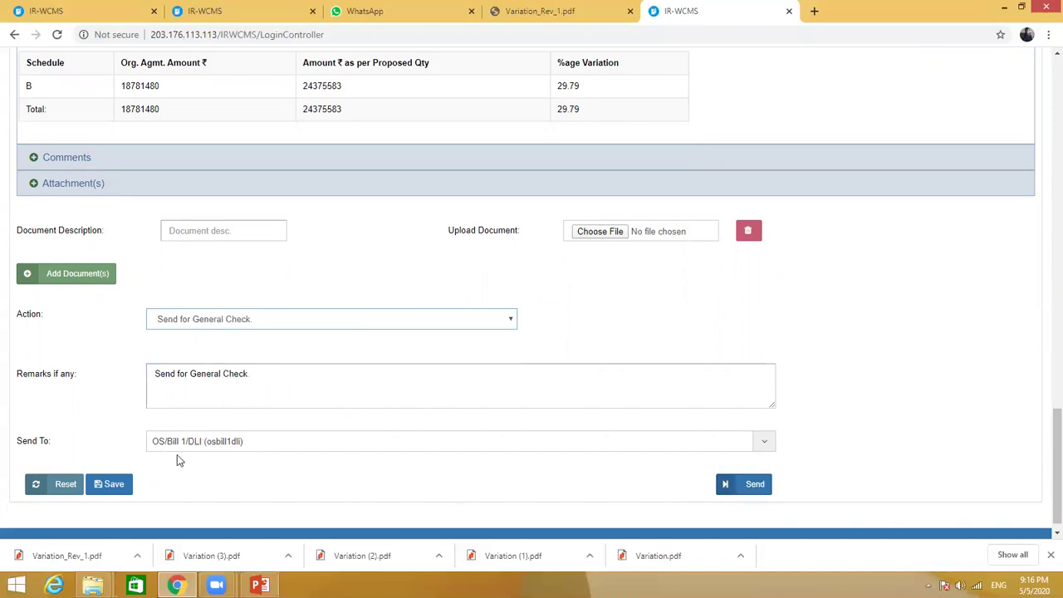
pyautogui.click(754, 486)
pyautogui.click(595, 123)
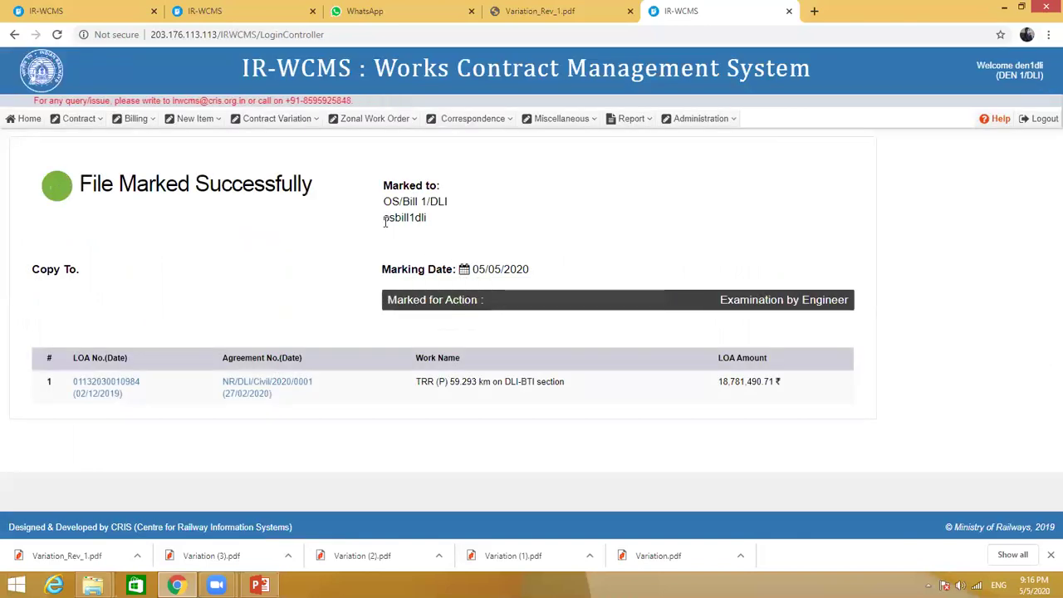
pyautogui.moveTo(384, 217); pyautogui.dragTo(429, 220)
pyautogui.rightClick(417, 221)
pyautogui.click(440, 230)
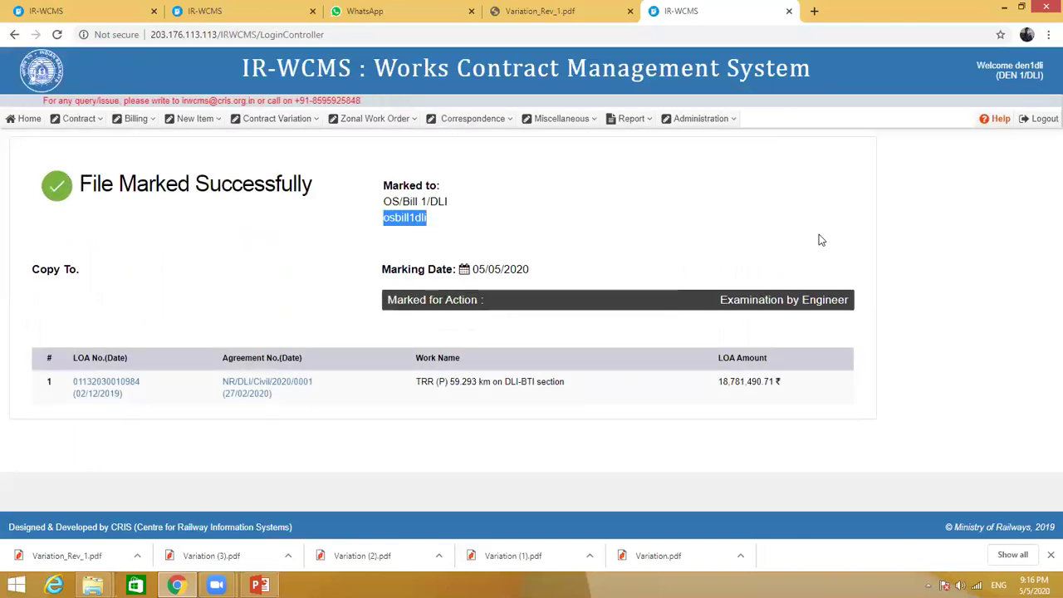
pyautogui.click(1043, 120)
pyautogui.click(845, 292)
pyautogui.hotkey('ctrl', 'v')
pyautogui.click(855, 314)
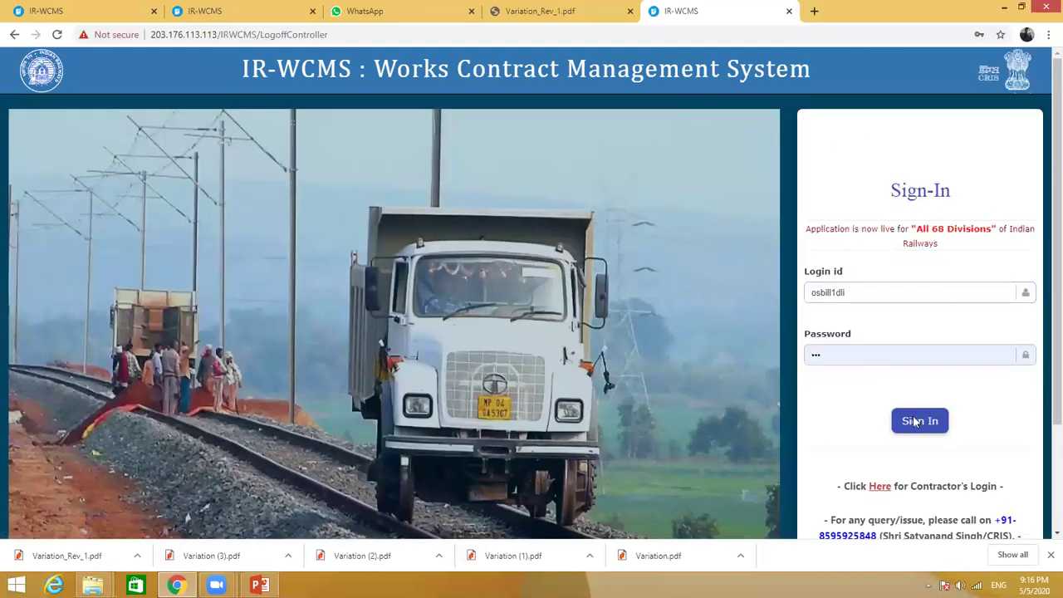
pyautogui.click(917, 421)
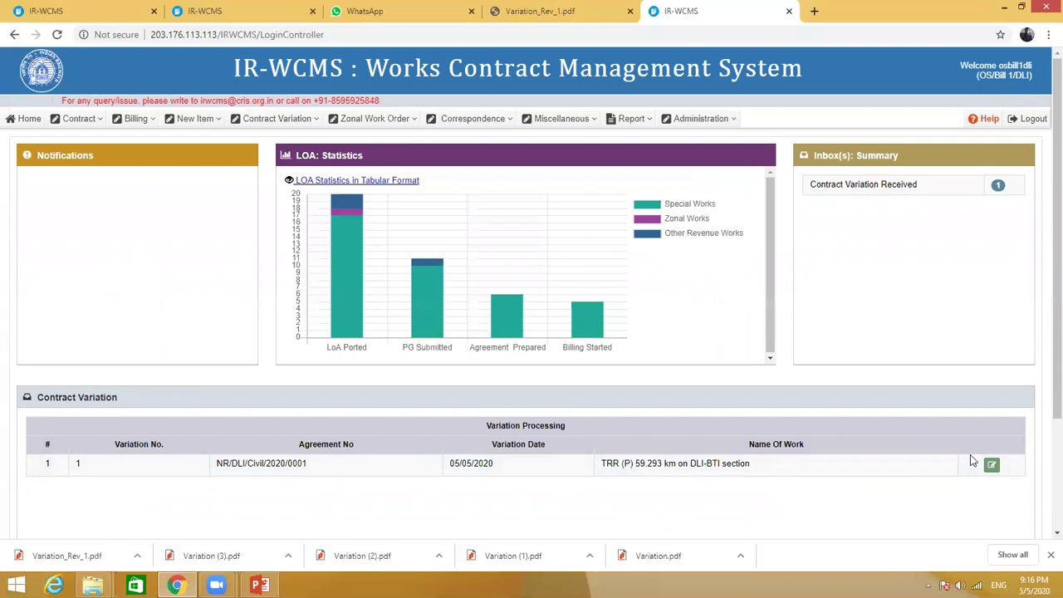
pyautogui.click(993, 466)
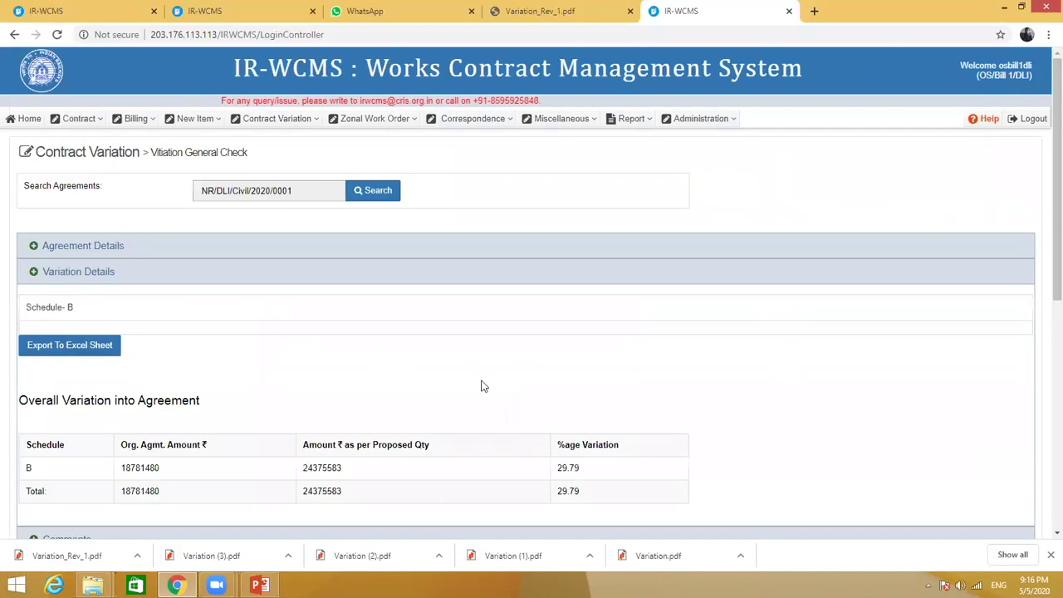
# Verify the item-wise variation calculation, set the action to "General check done. Variation statement is found in order. Forwarded for necessary action.", and send to SSE Design & Drawing 1/DLI
pyautogui.moveTo(1045, 263)
pyautogui.mouseDown()
pyautogui.moveTo(1045, 372)
pyautogui.moveTo(1043, 258)
pyautogui.mouseUp()
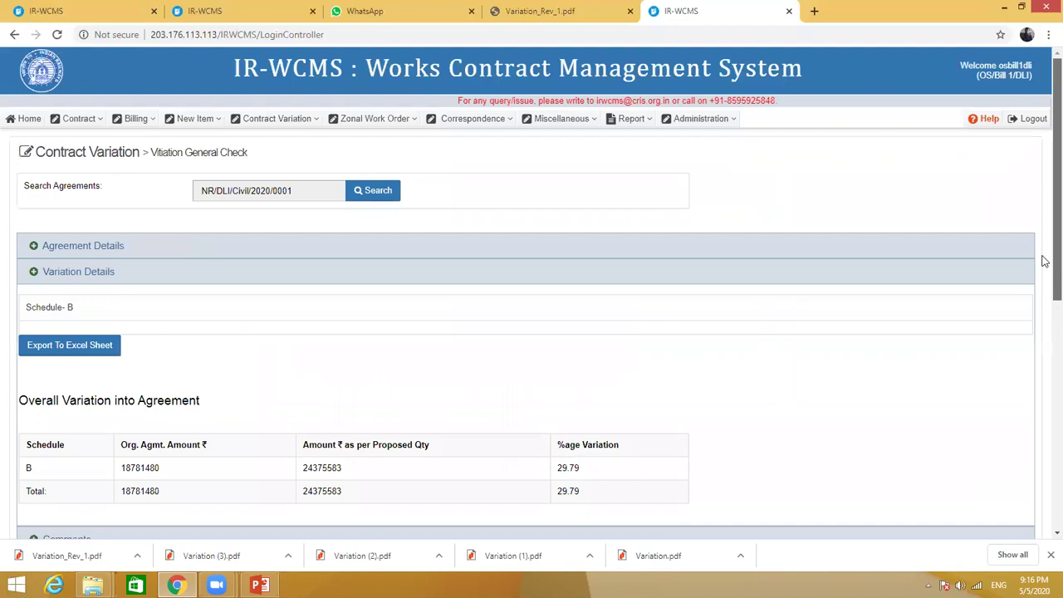
pyautogui.moveTo(1044, 299); pyautogui.dragTo(1045, 512)
pyautogui.click(29, 289)
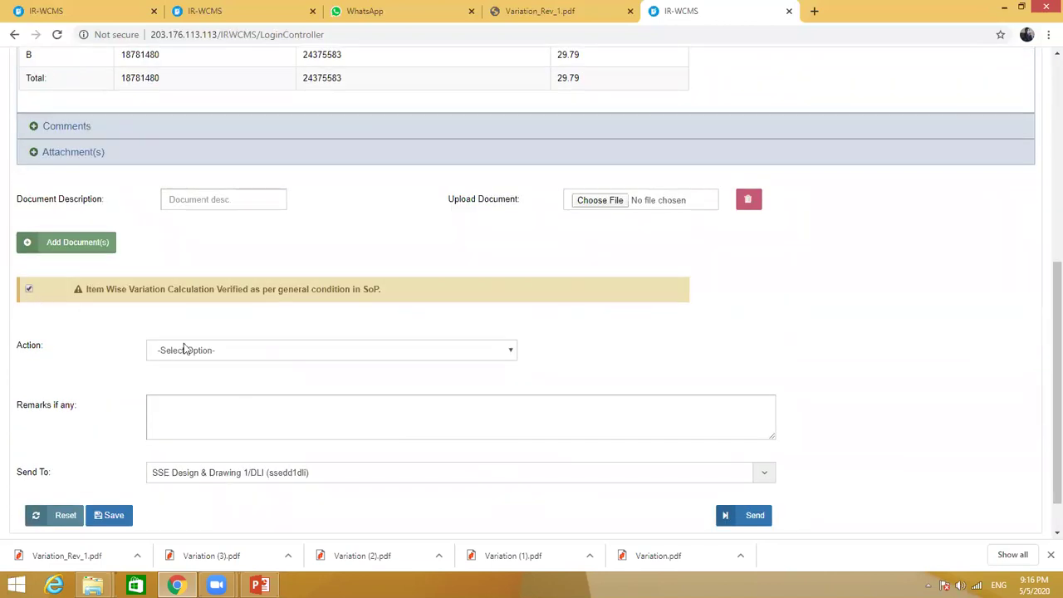
pyautogui.click(219, 351)
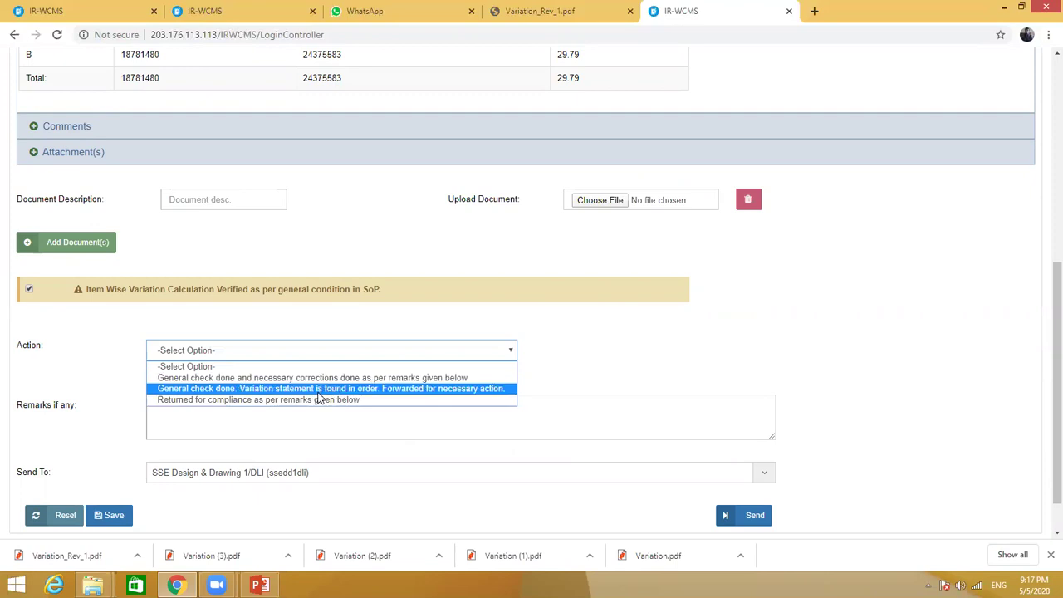
pyautogui.click(370, 389)
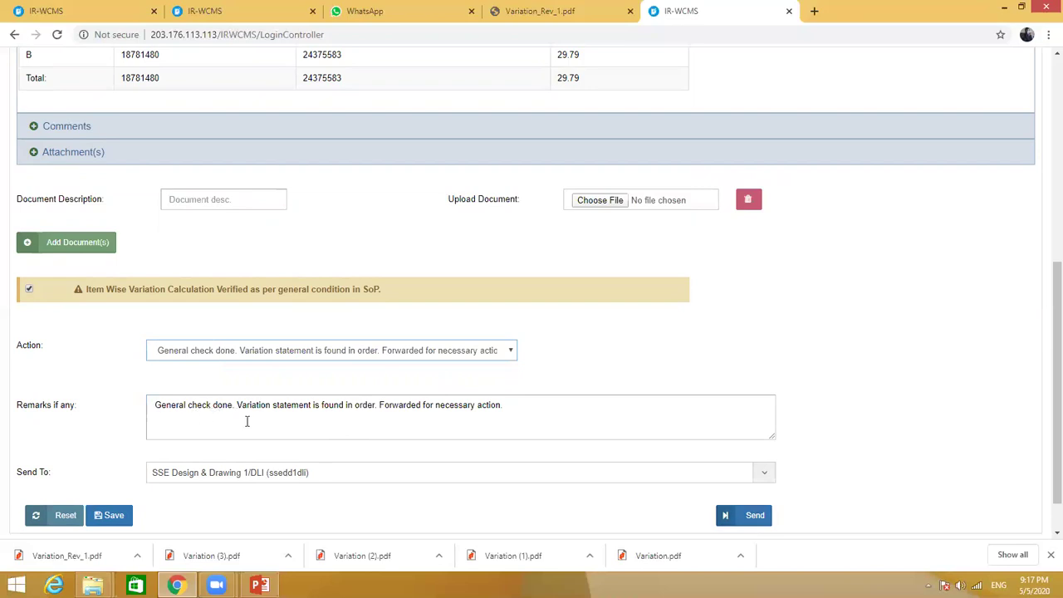
pyautogui.click(742, 516)
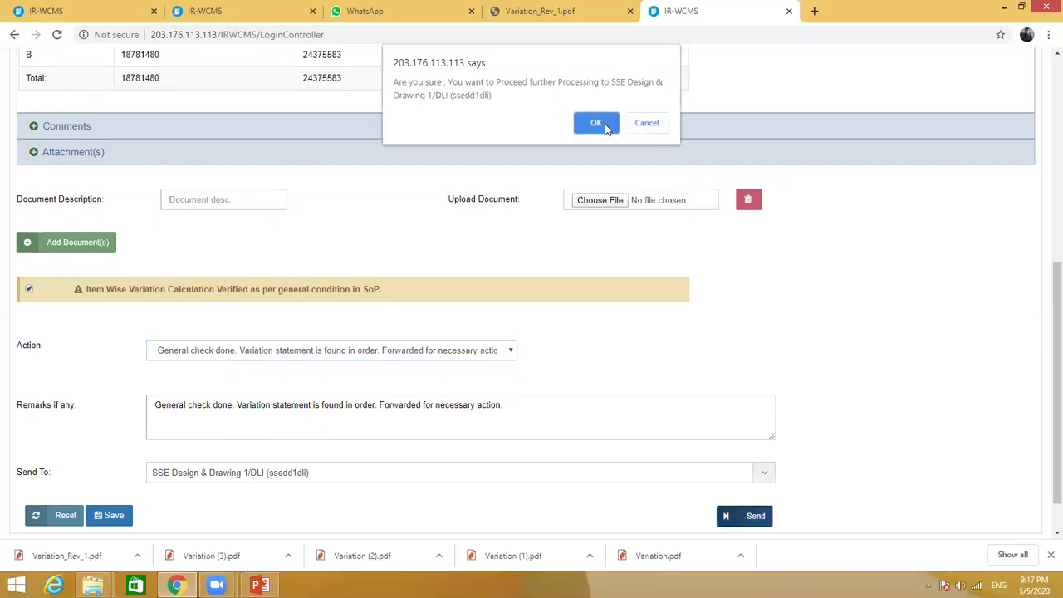
pyautogui.click(603, 128)
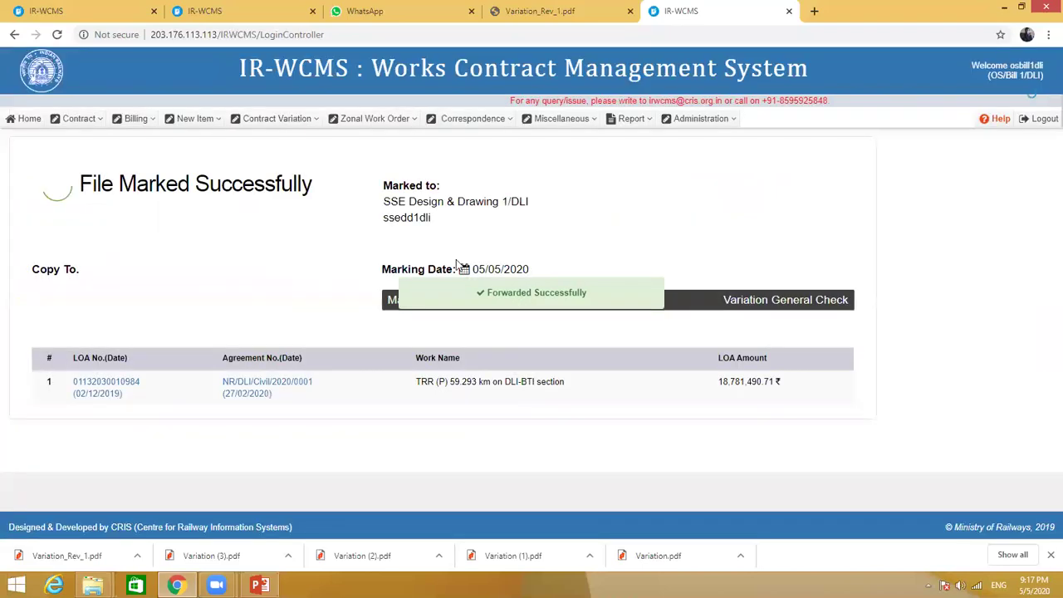
pyautogui.moveTo(386, 217); pyautogui.dragTo(433, 229)
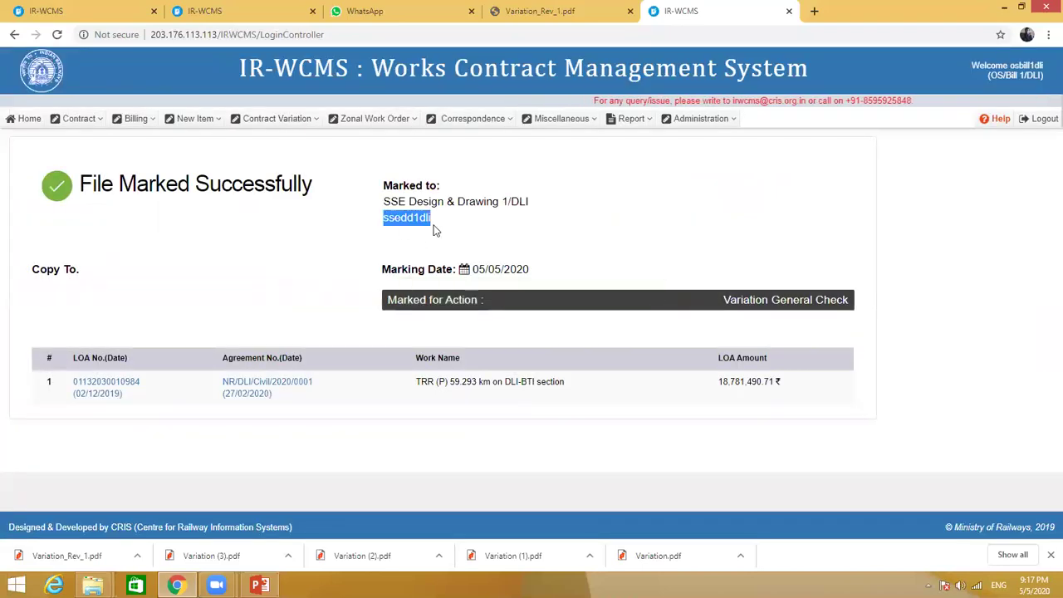
pyautogui.rightClick(412, 220)
pyautogui.click(434, 232)
pyautogui.click(1042, 118)
pyautogui.click(869, 291)
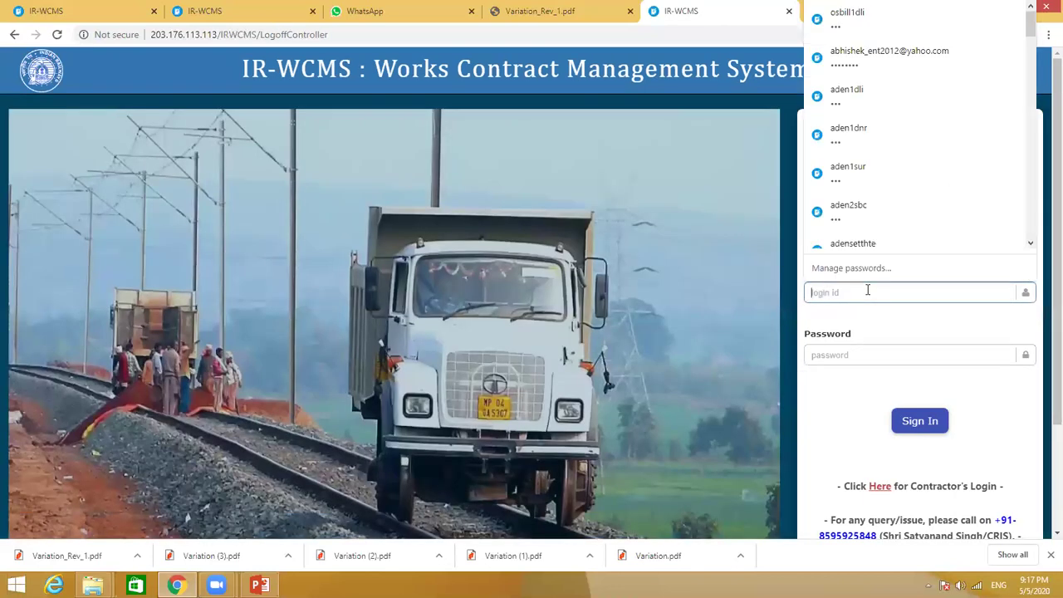
pyautogui.hotkey('ctrl', 'v')
pyautogui.click(861, 326)
pyautogui.click(918, 424)
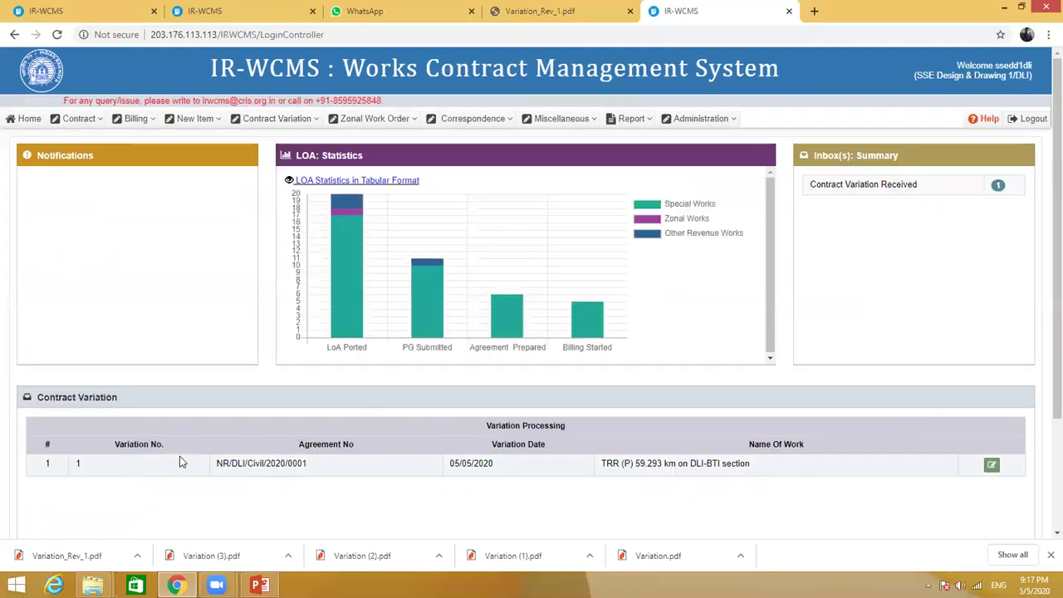
pyautogui.click(991, 465)
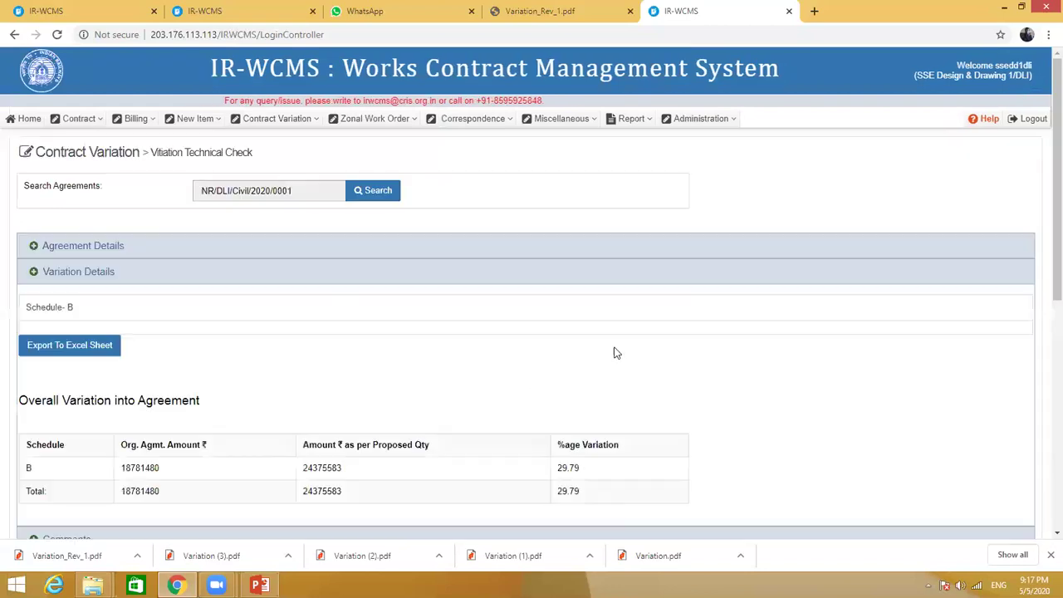
# Expand Schedule-B to examine its items and mark the item-wise variation calculation as verified as per general condition in SoP
pyautogui.scroll(-2, 126, 361)
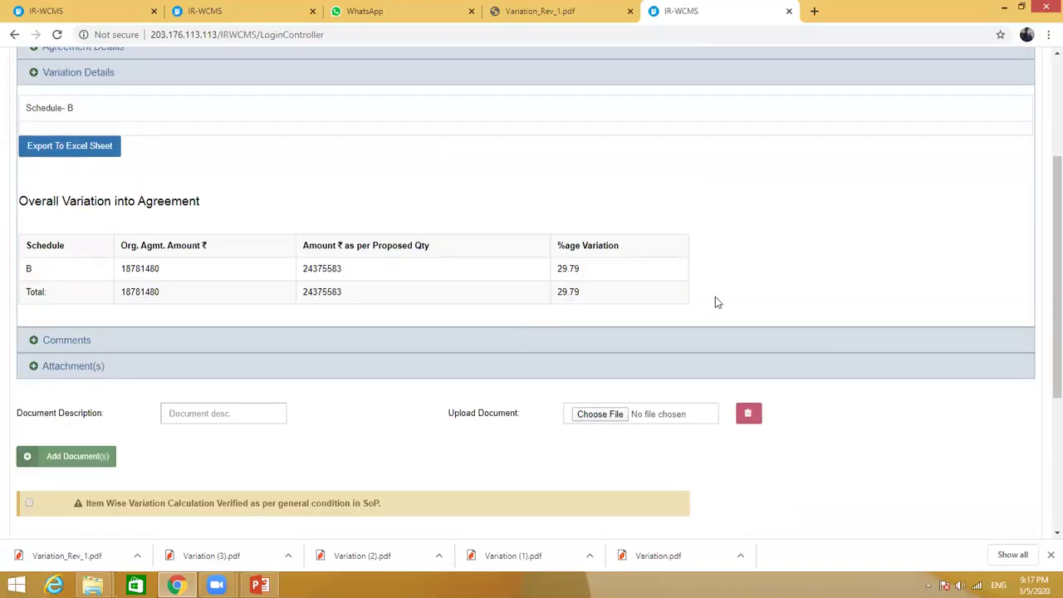
pyautogui.scroll(2, 1045, 426)
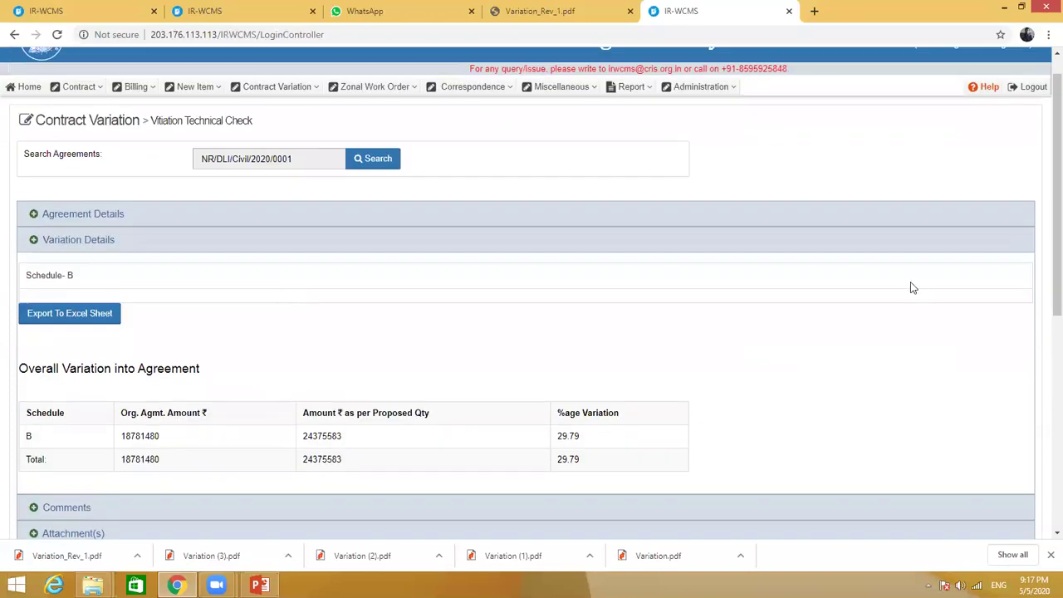
pyautogui.click(54, 278)
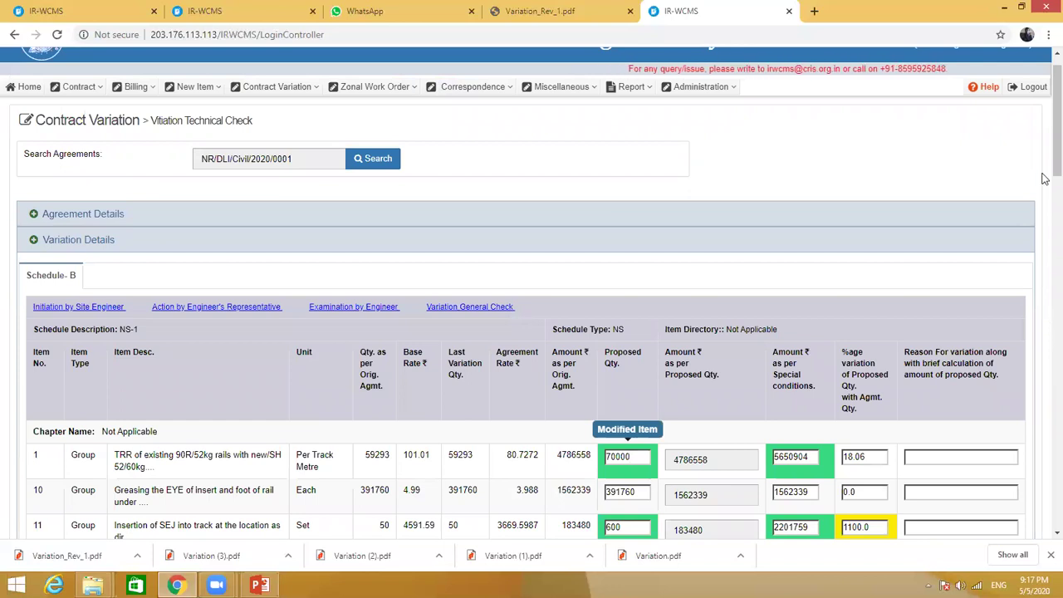
pyautogui.moveTo(1055, 170); pyautogui.dragTo(1005, 490)
pyautogui.scroll(-3, 964, 465)
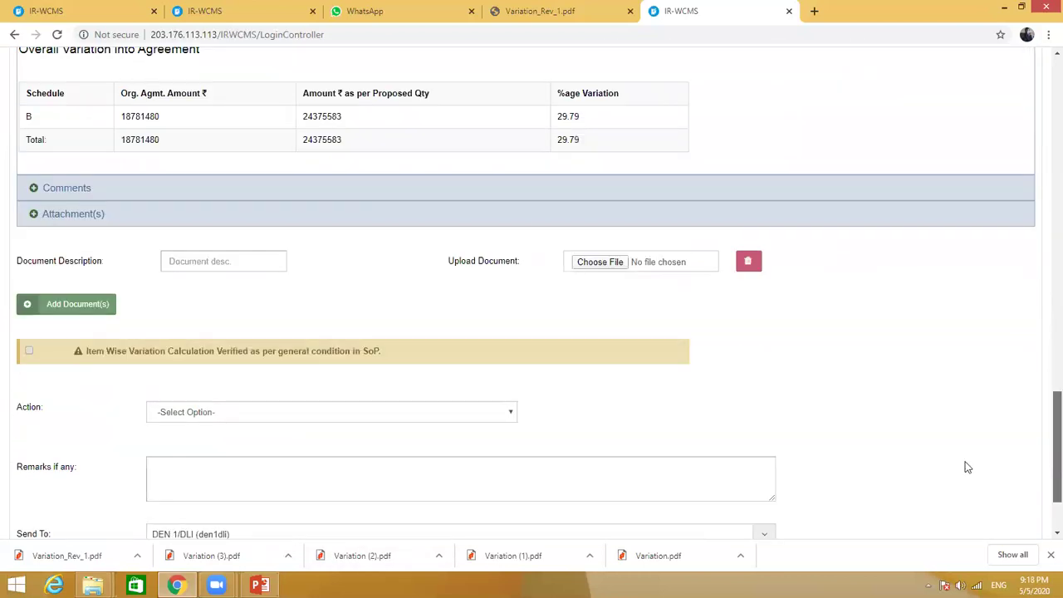
pyautogui.click(30, 248)
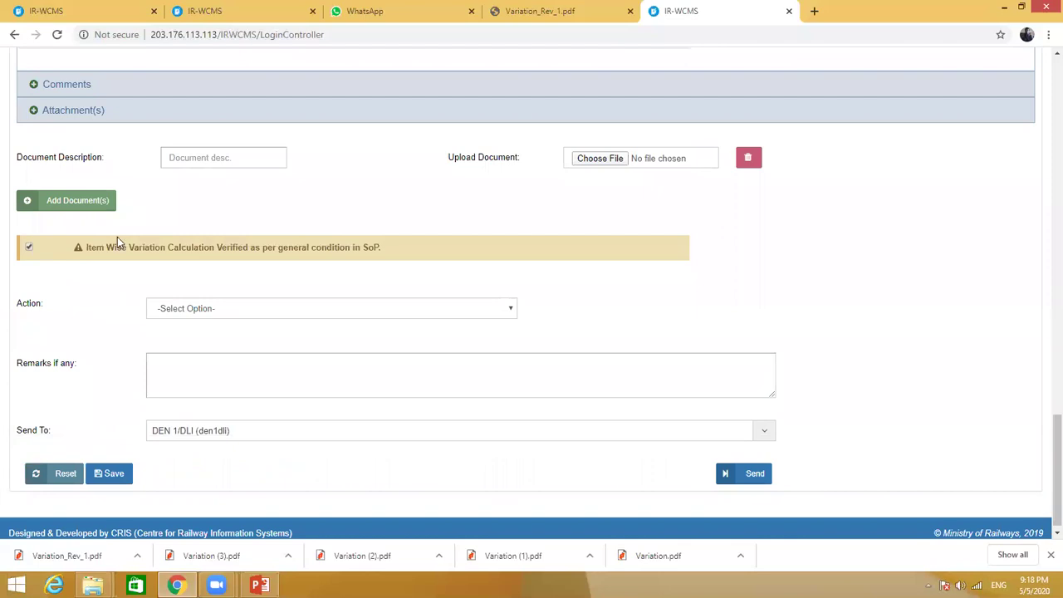
# Set the action to "Variation statement examined and found technically in order." and send the variation to DEN 1/DLI, confirming the forwarding
pyautogui.click(229, 313)
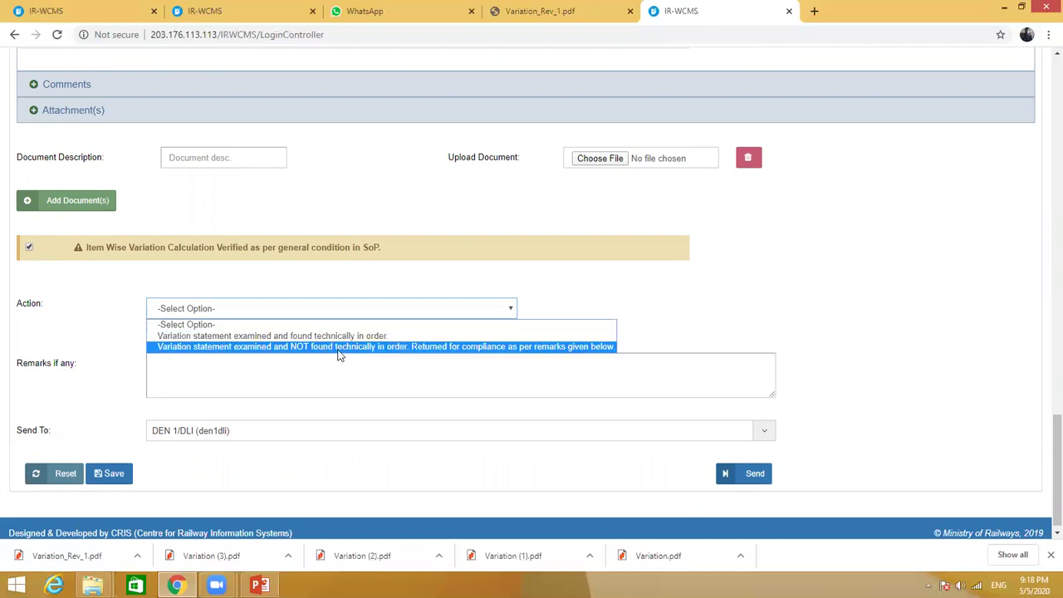
pyautogui.click(404, 347)
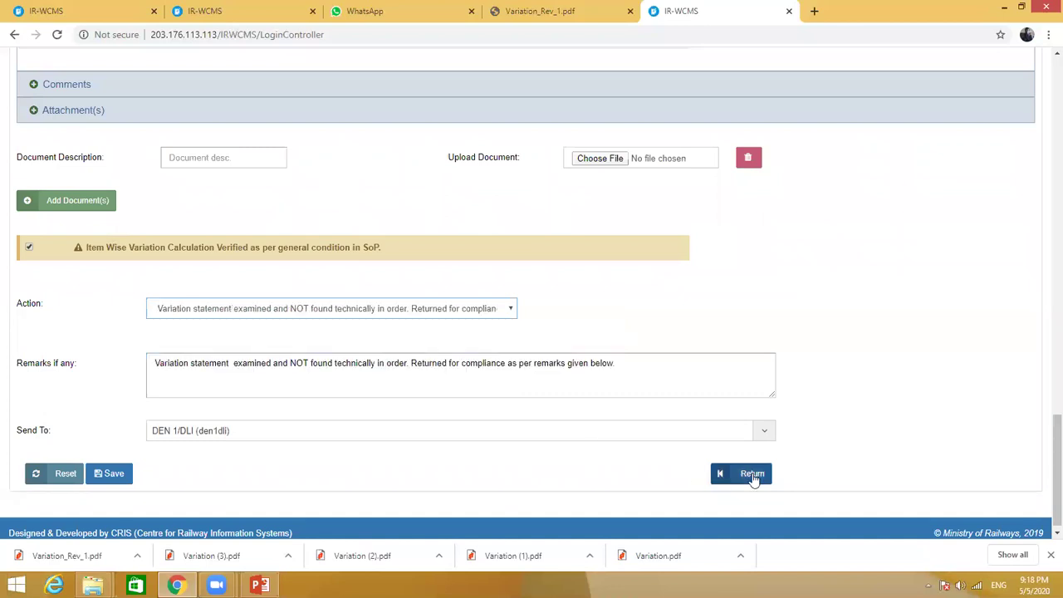
pyautogui.click(421, 311)
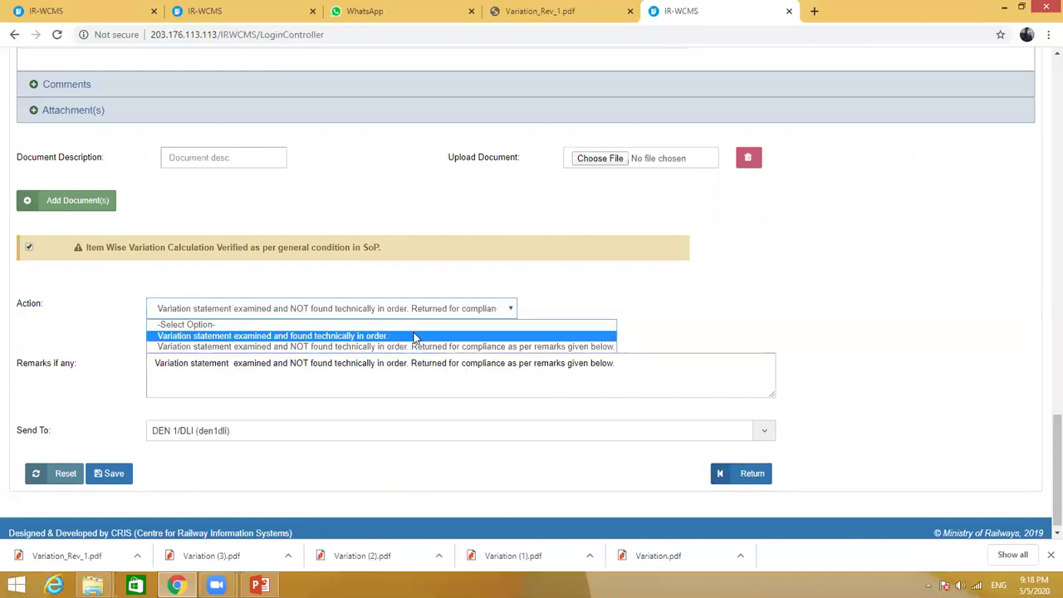
pyautogui.click(416, 336)
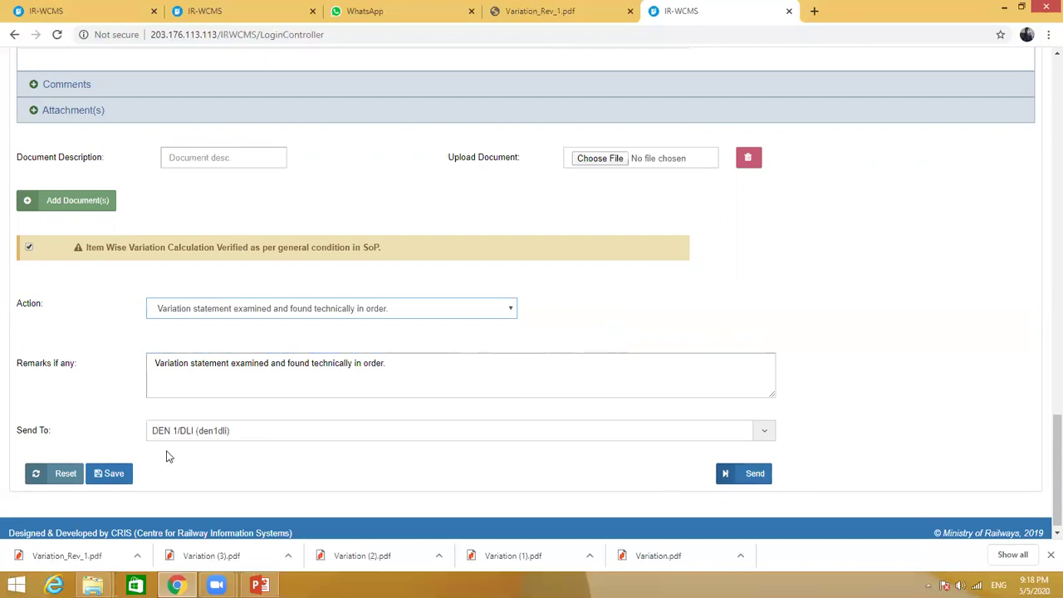
pyautogui.click(752, 481)
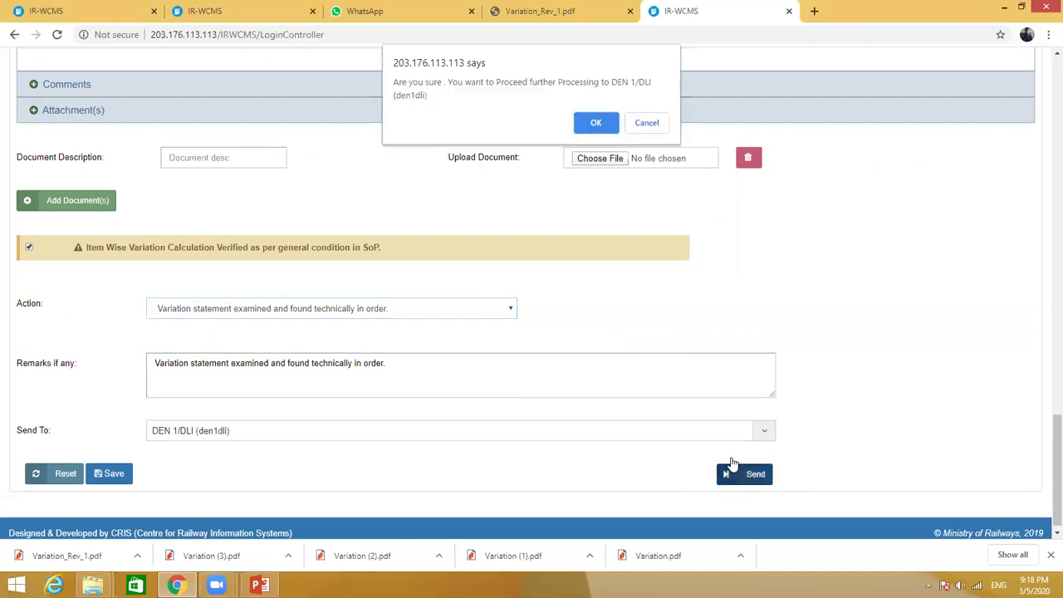
pyautogui.click(597, 124)
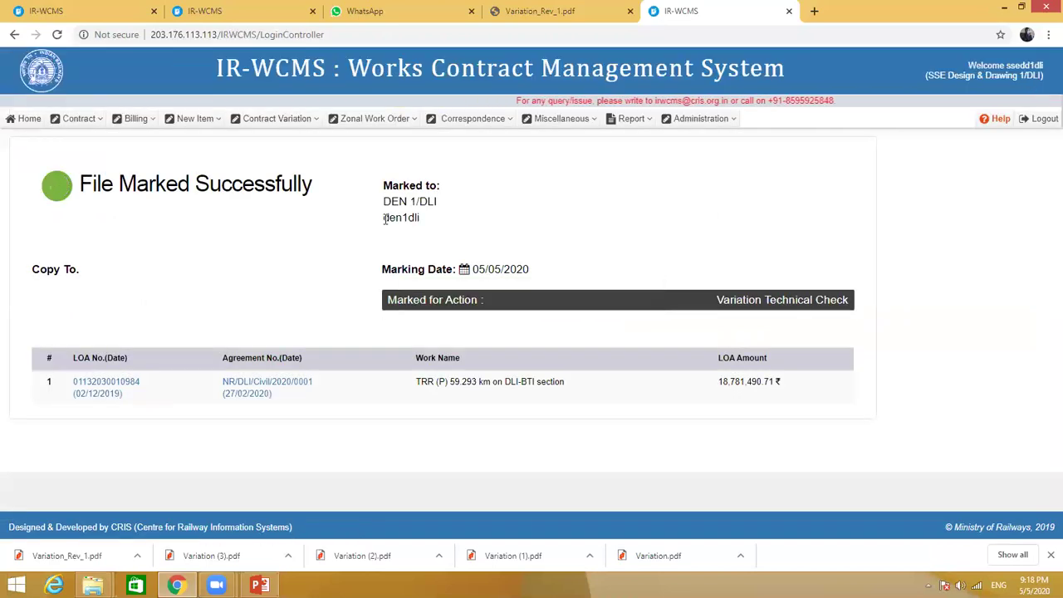
pyautogui.moveTo(385, 218); pyautogui.dragTo(421, 221)
pyautogui.rightClick(408, 222)
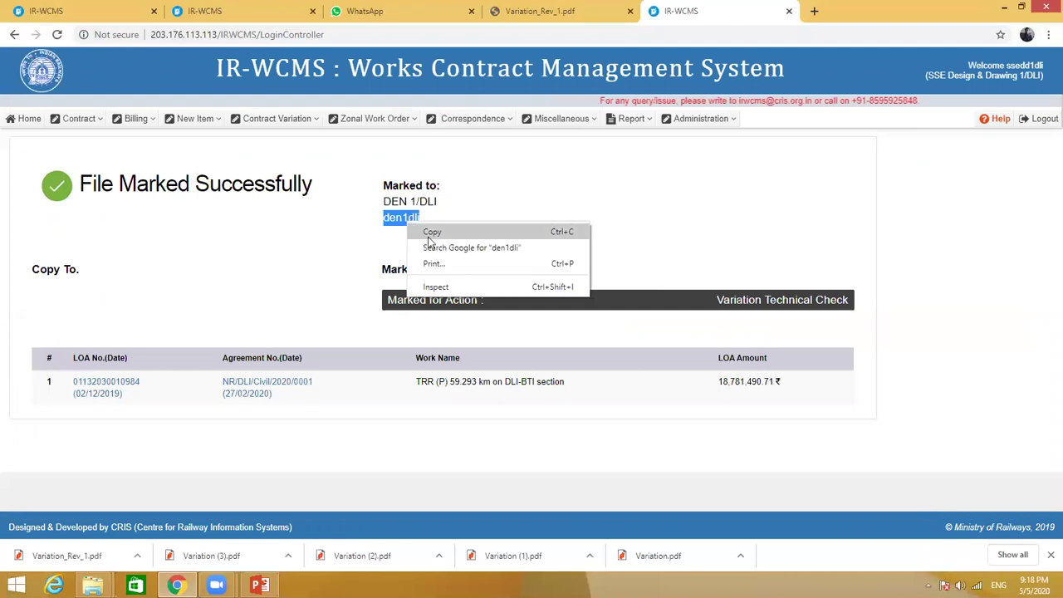
pyautogui.click(429, 237)
# Log out, sign in as den1dli with the copied login id and saved account password, and open the received contract variation
pyautogui.click(1043, 121)
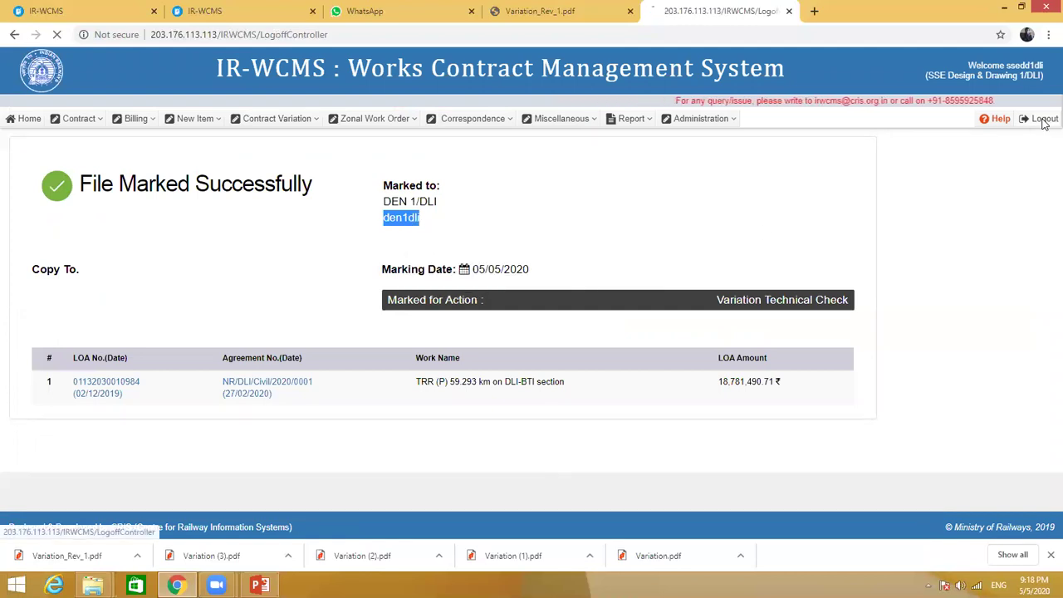
pyautogui.click(827, 293)
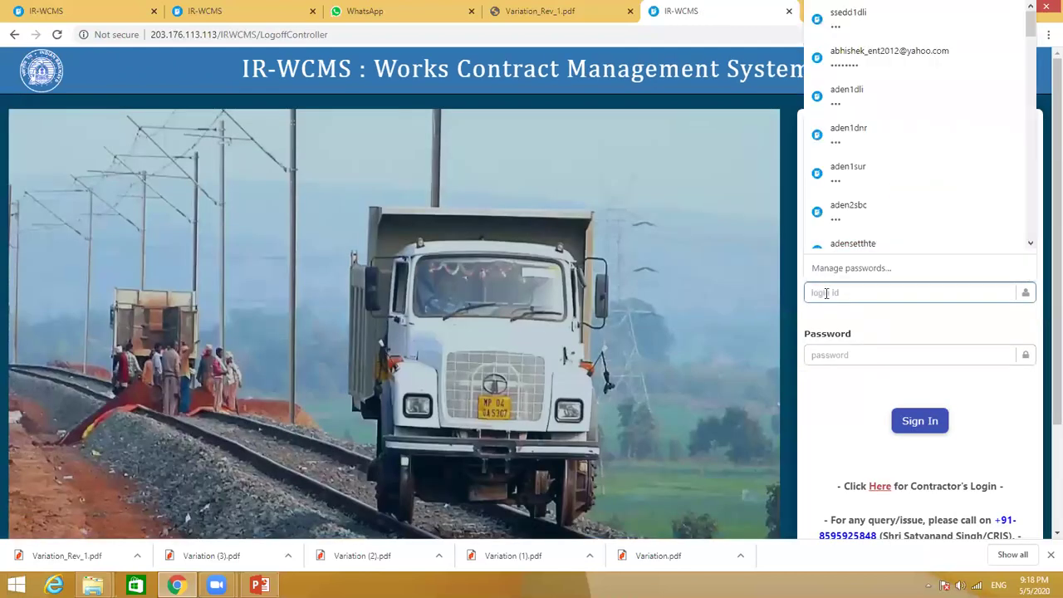
pyautogui.hotkey('ctrl', 'v')
pyautogui.click(860, 323)
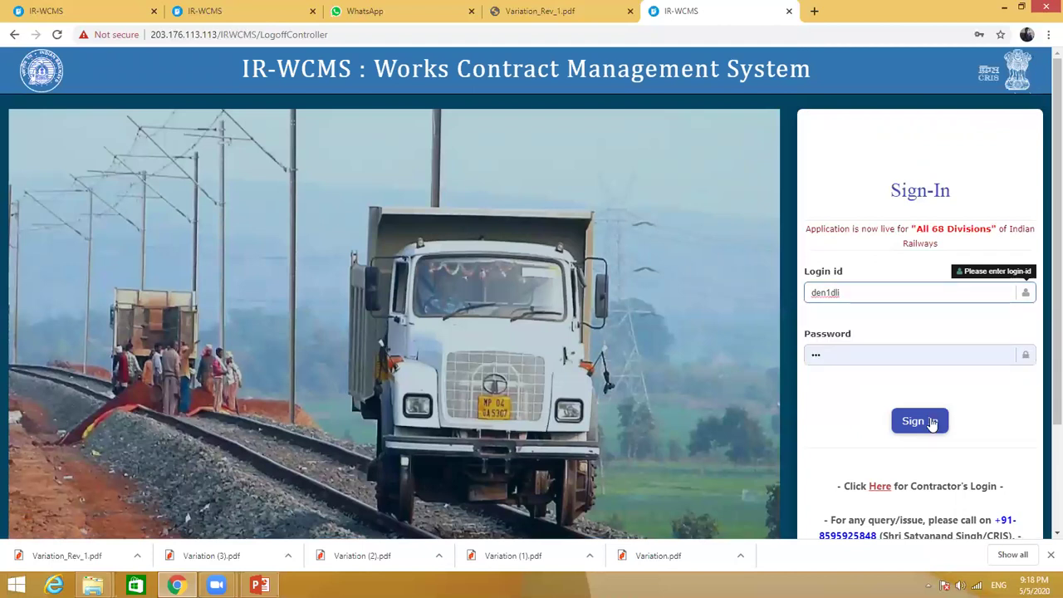
pyautogui.click(929, 422)
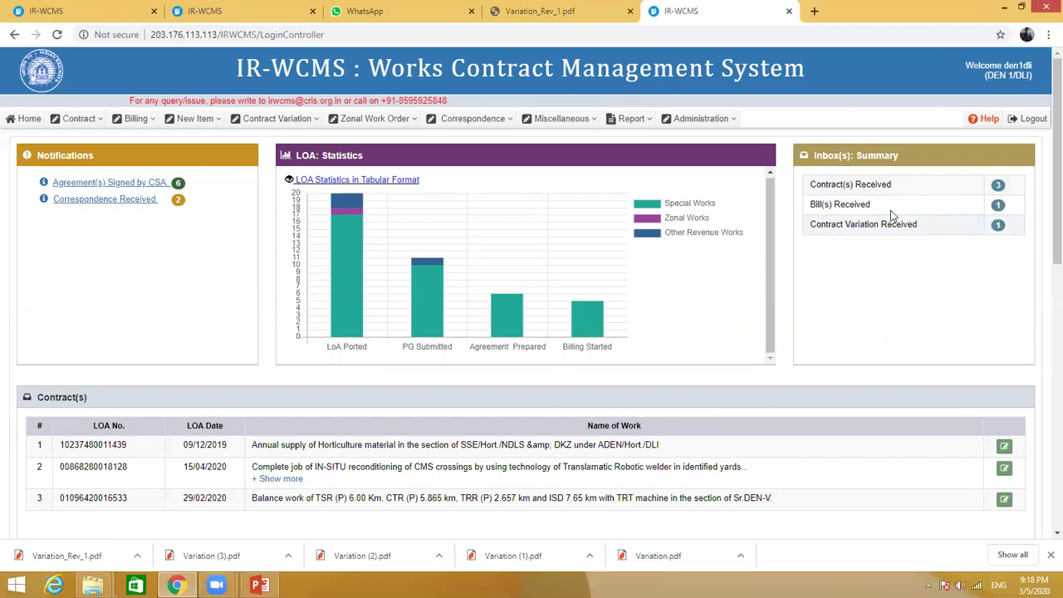
pyautogui.click(997, 225)
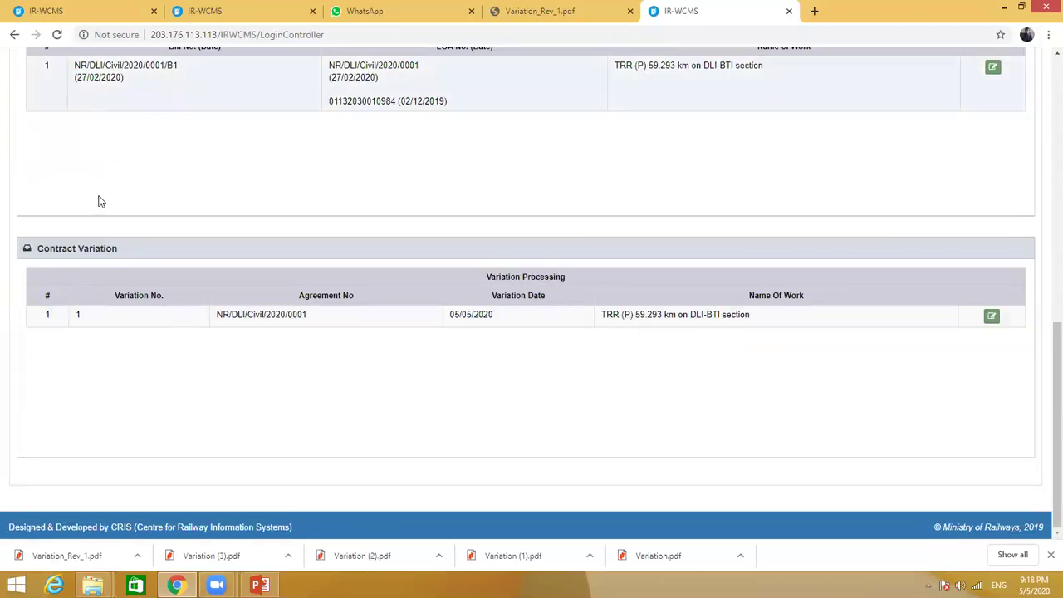
pyautogui.click(991, 317)
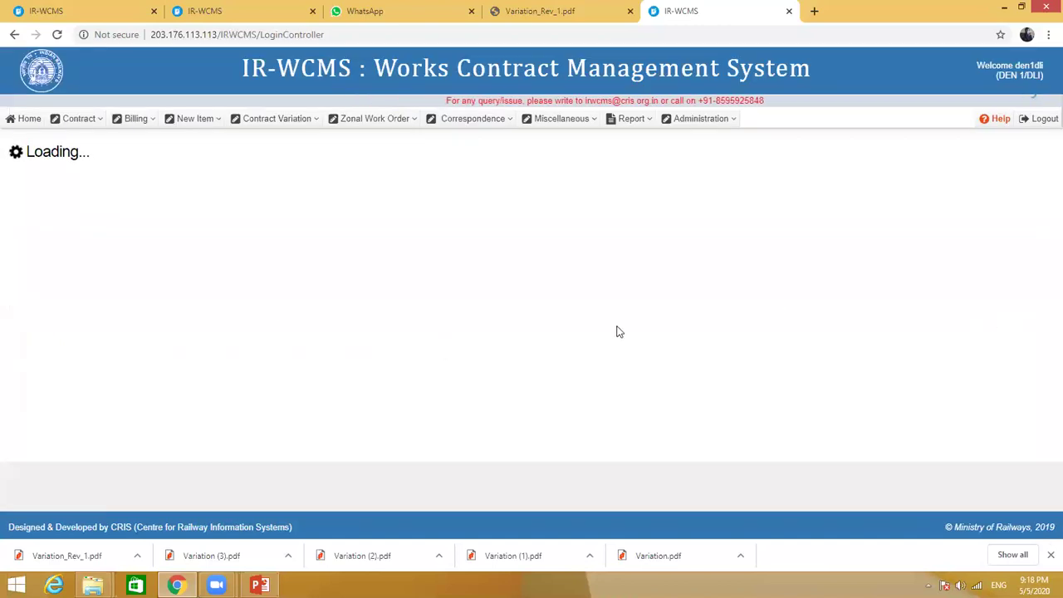
# Expand Schedule-B in the Recommendation by Engineer page to examine the proposed quantities and overall variation
pyautogui.scroll(-1, 705, 327)
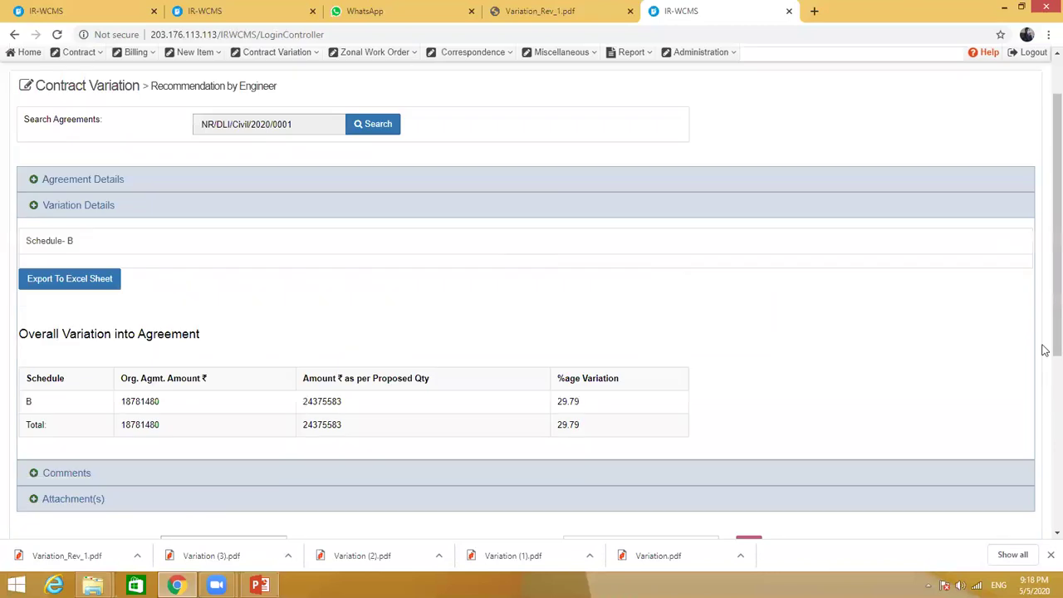
pyautogui.click(36, 242)
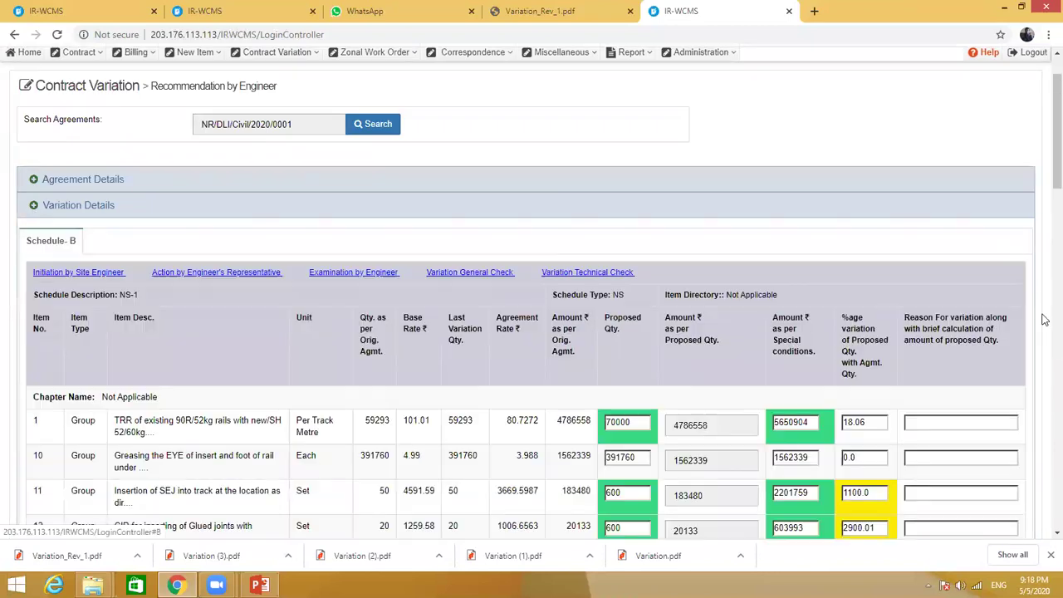
pyautogui.scroll(-15, 1045, 195)
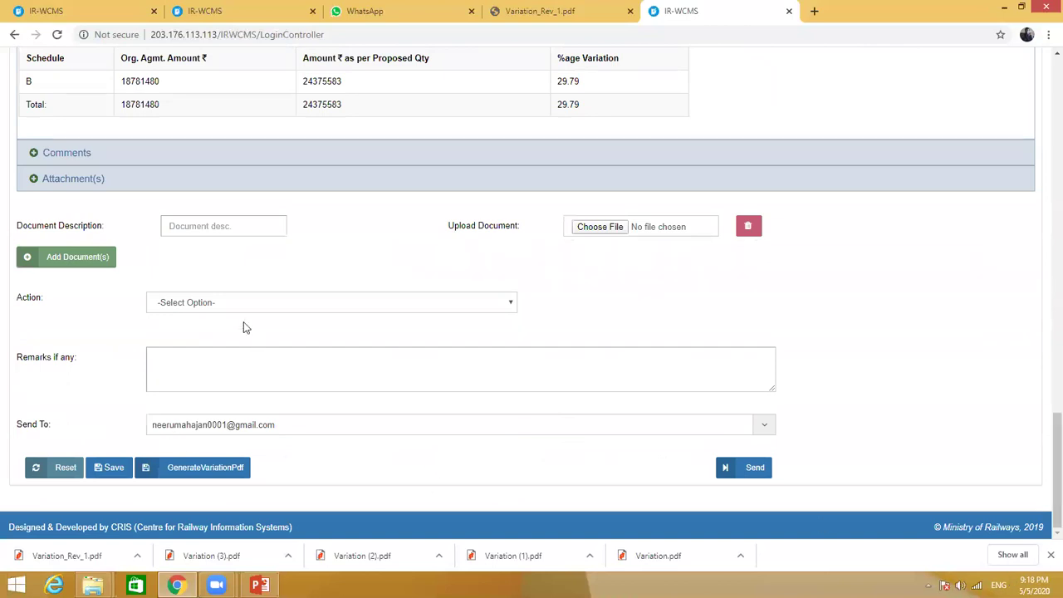
# Set the action to "Forwarded to contractor for signature." and generate the variation PDF
pyautogui.click(239, 304)
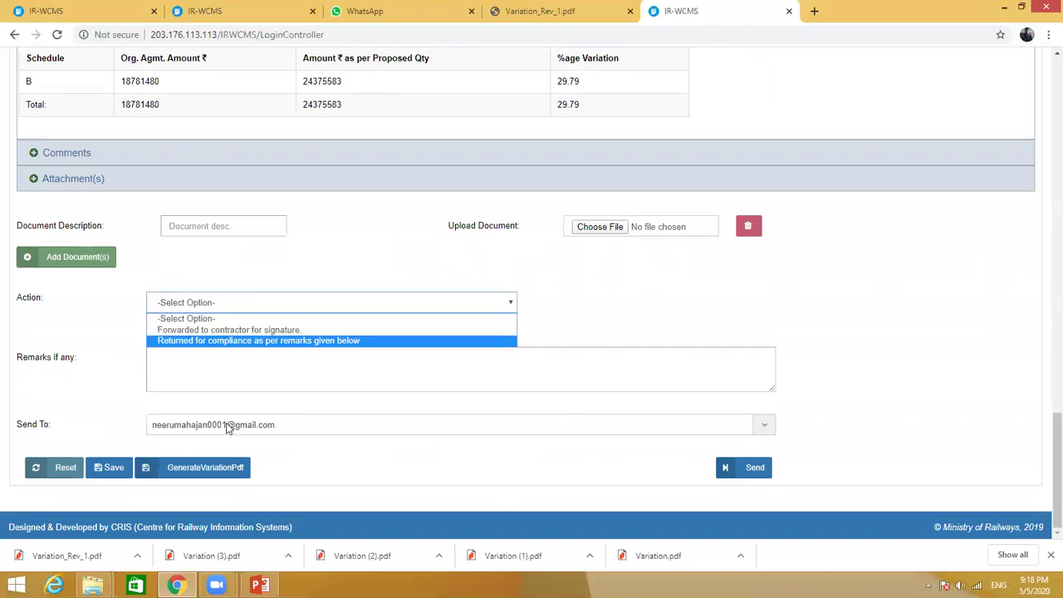
pyautogui.click(233, 333)
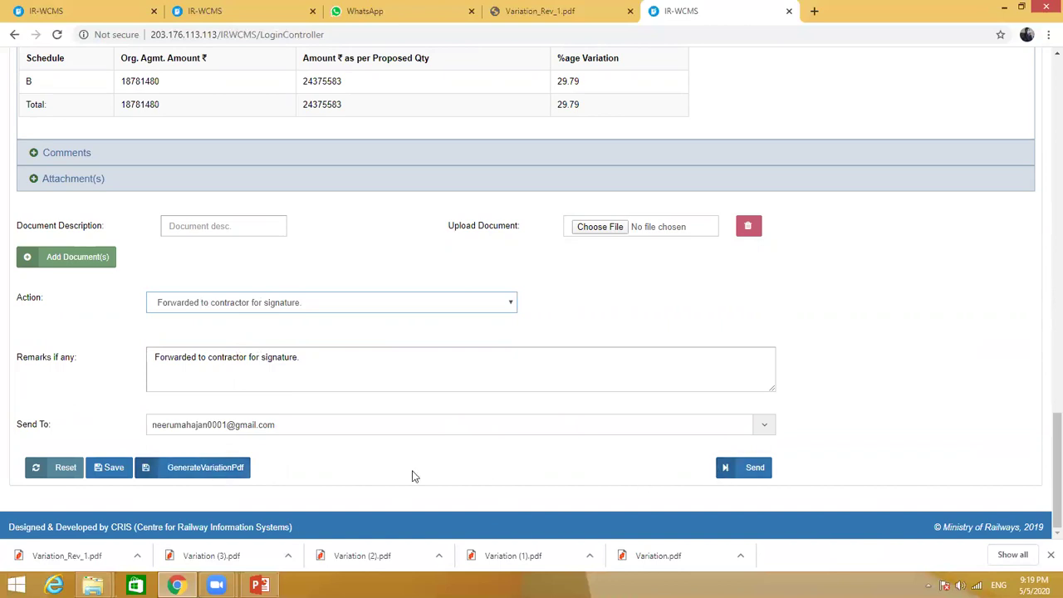
pyautogui.click(182, 477)
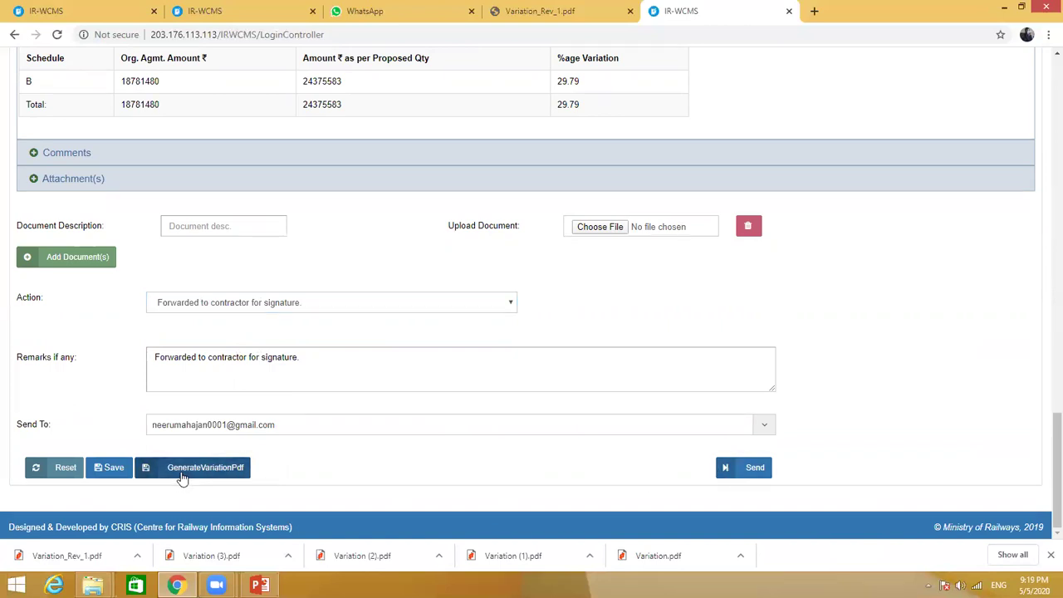
pyautogui.click(423, 302)
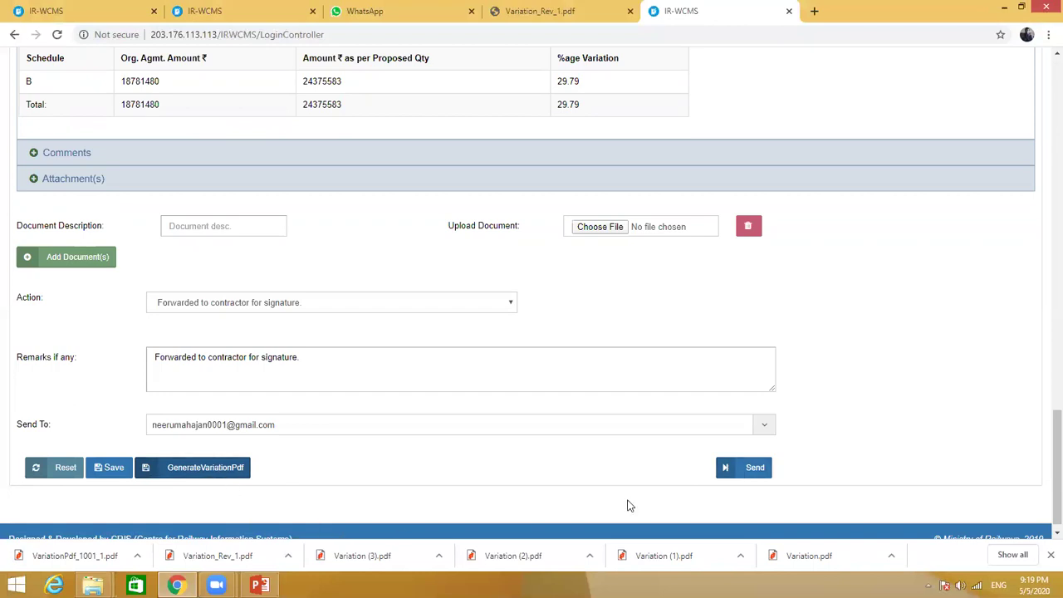
# Send the variation to the contractor for signature and copy the contractor's login e-mail from the marking details
pyautogui.click(738, 474)
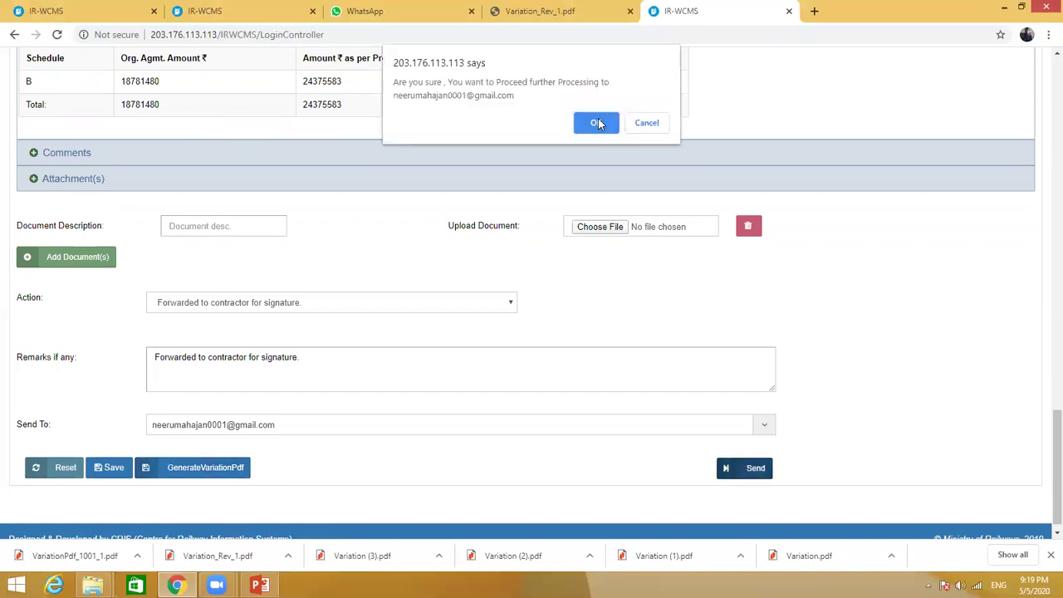
pyautogui.click(597, 120)
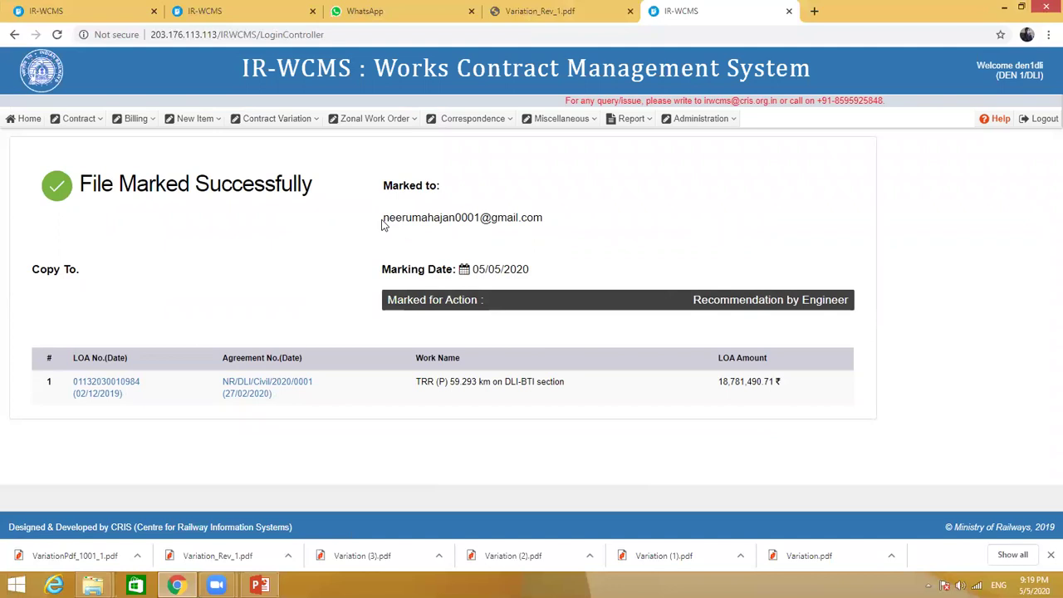
pyautogui.moveTo(383, 219); pyautogui.dragTo(544, 220)
pyautogui.hotkey('ctrl', 'c')
pyautogui.rightClick(544, 220)
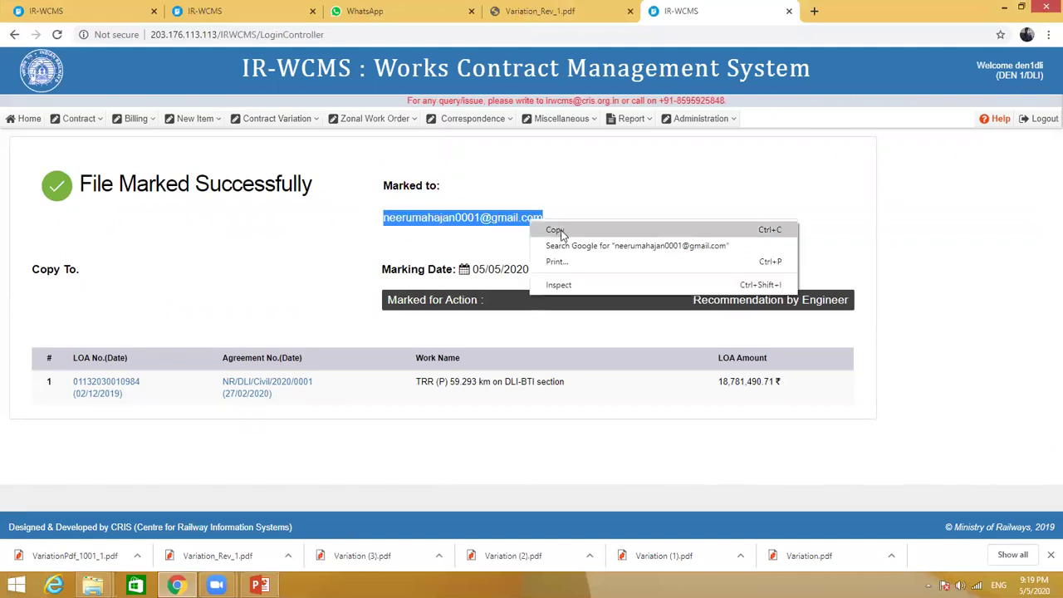
pyautogui.click(554, 231)
# Log out, open the contractor sign-in page and enter the copied contractor e-mail as the login id
pyautogui.click(1042, 118)
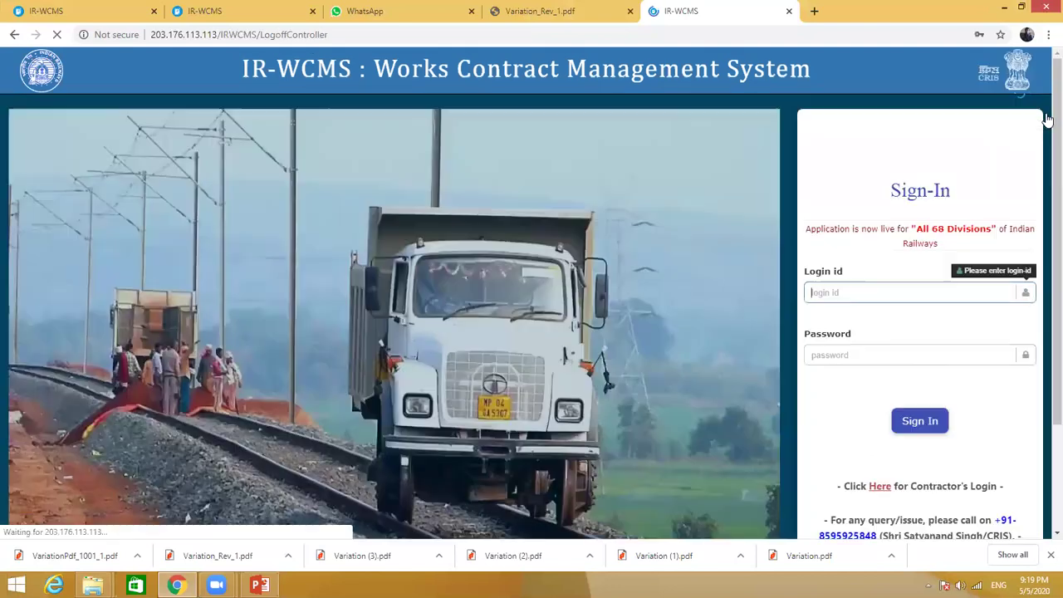
pyautogui.click(830, 295)
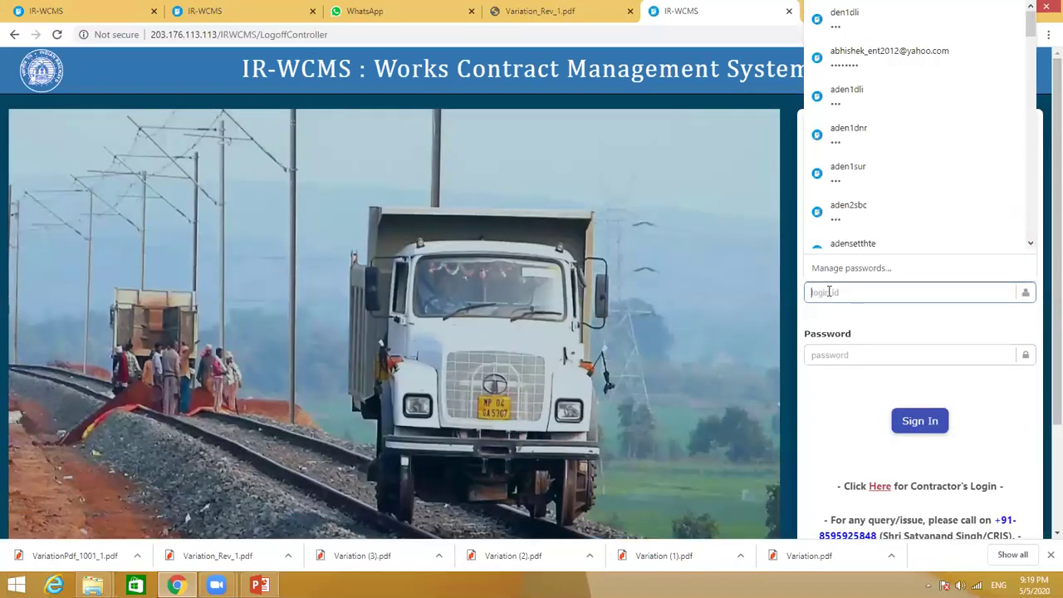
pyautogui.hotkey('ctrl', 'v')
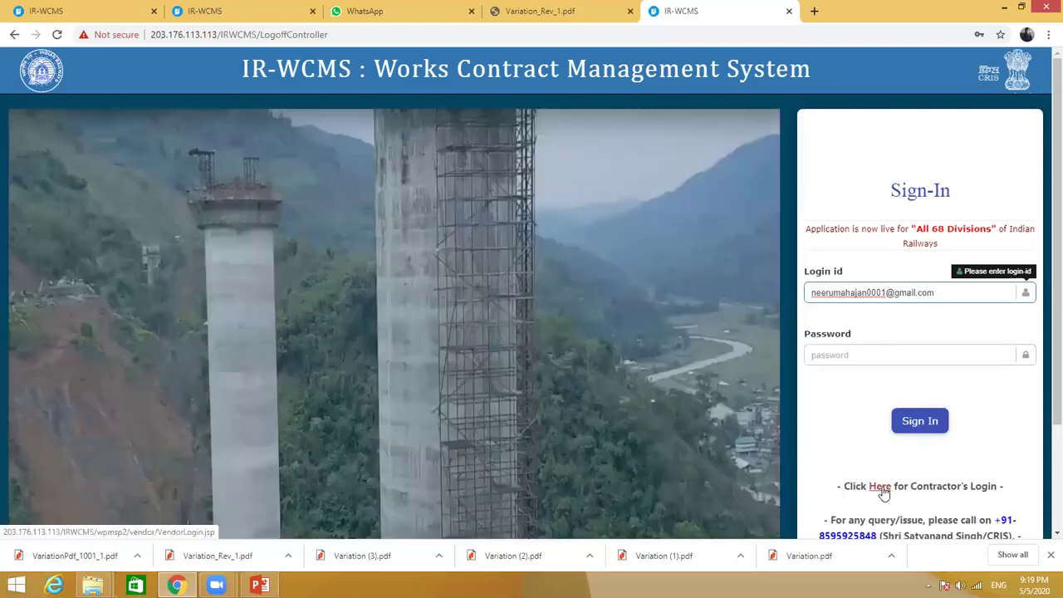
pyautogui.click(880, 492)
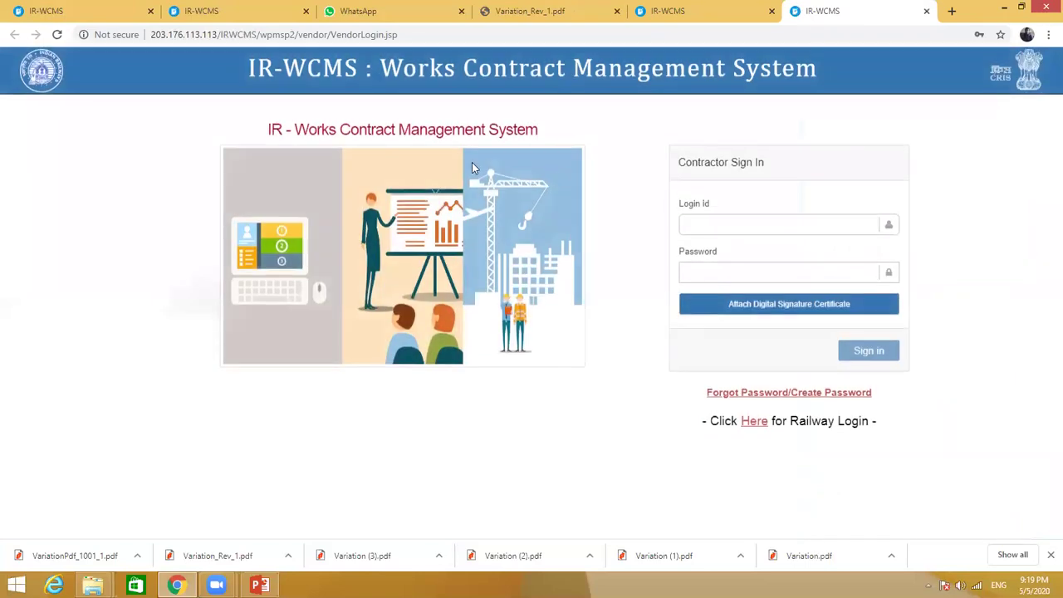
pyautogui.click(718, 230)
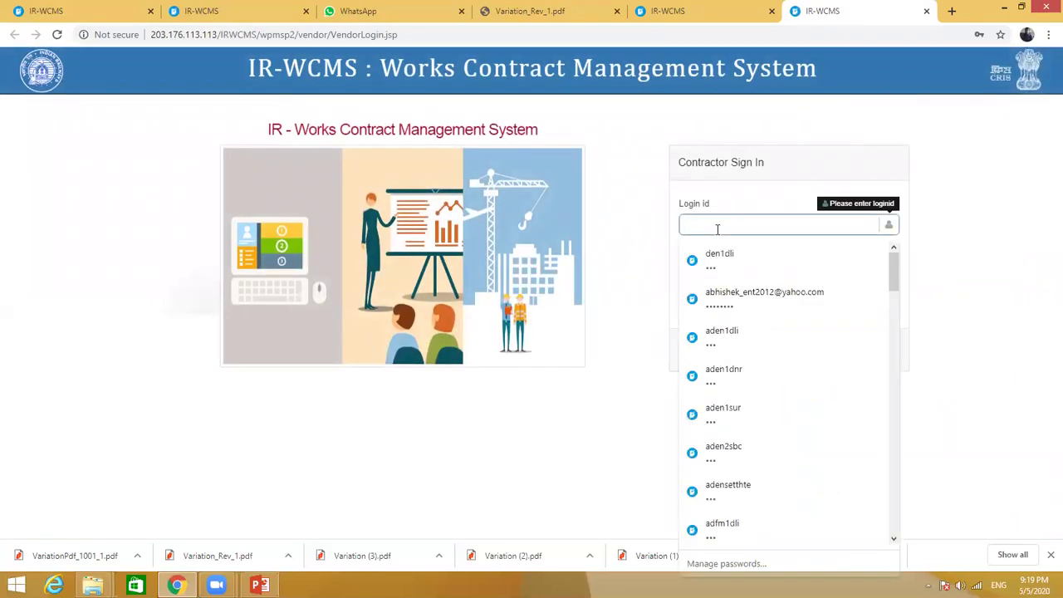
pyautogui.hotkey('ctrl', 'v')
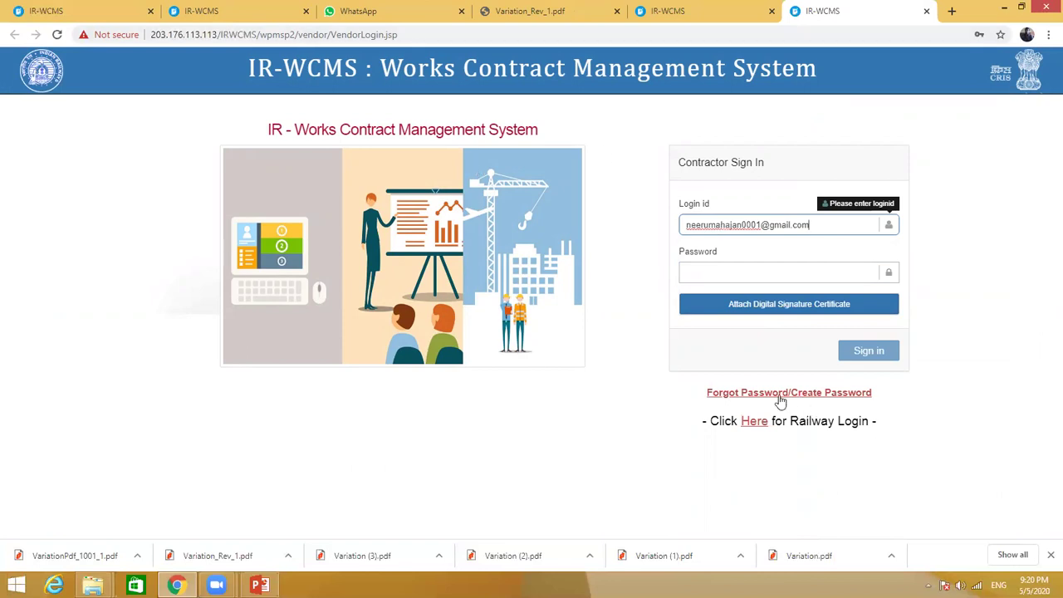
# Open password creation for the contractor account and attach the "Class 3 individual test" digital signature certificate
pyautogui.click(774, 394)
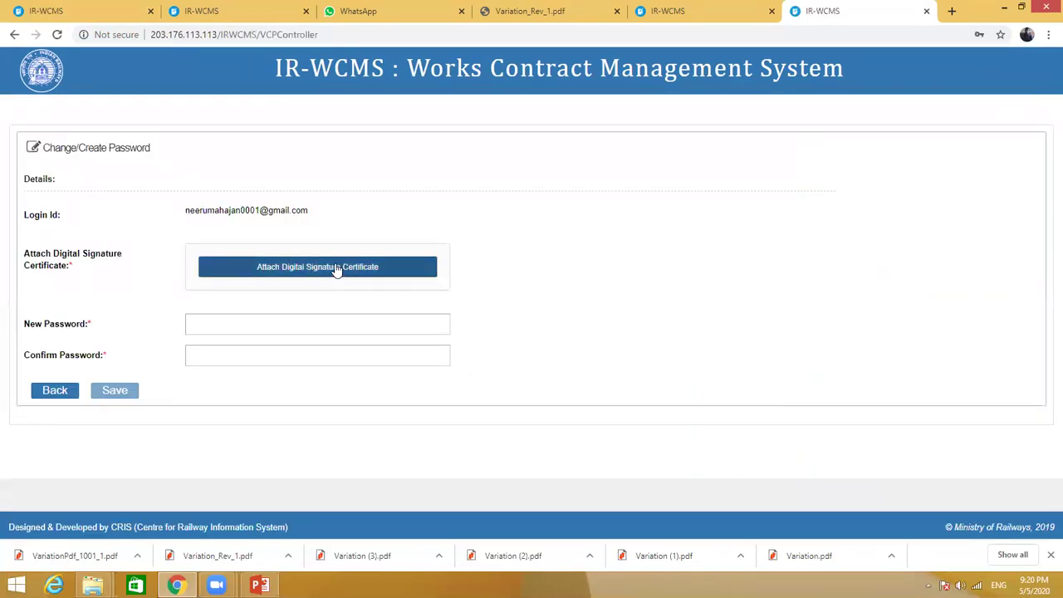
pyautogui.click(344, 275)
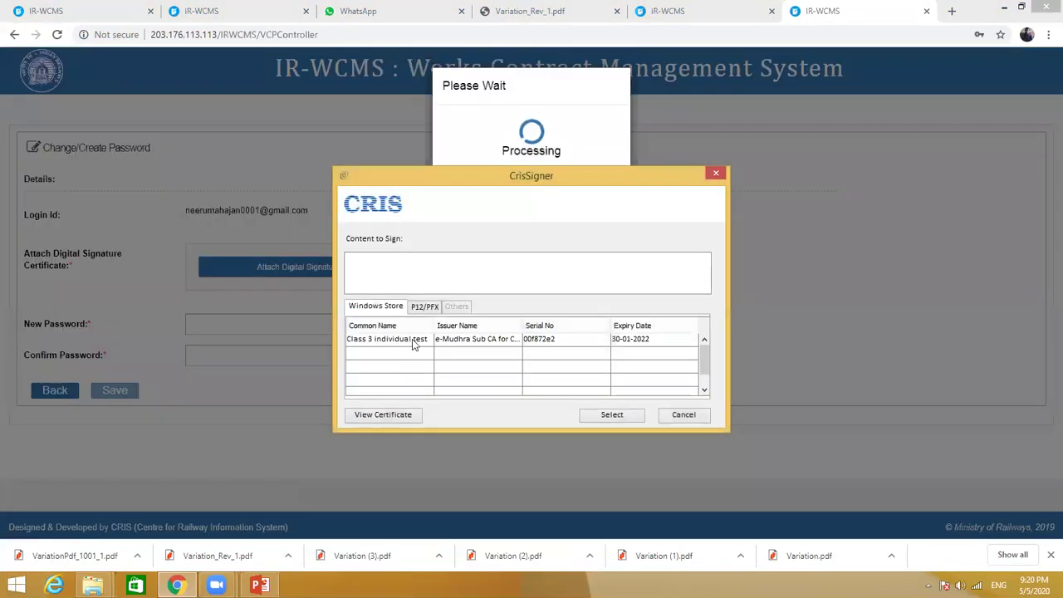
pyautogui.click(412, 339)
pyautogui.click(601, 417)
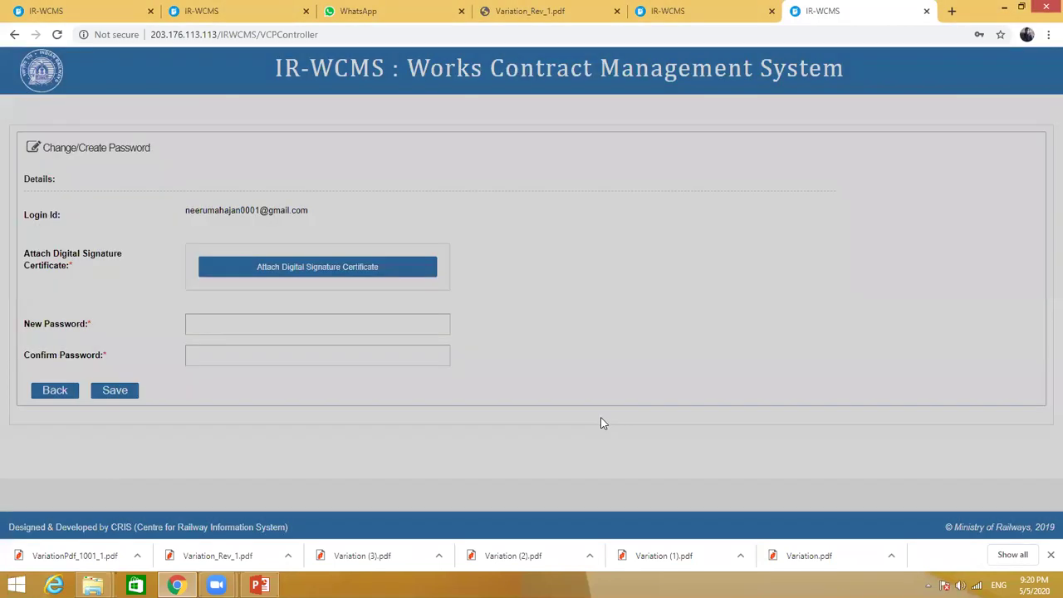
# Enter and confirm a new password for the contractor account and save it
pyautogui.click(214, 328)
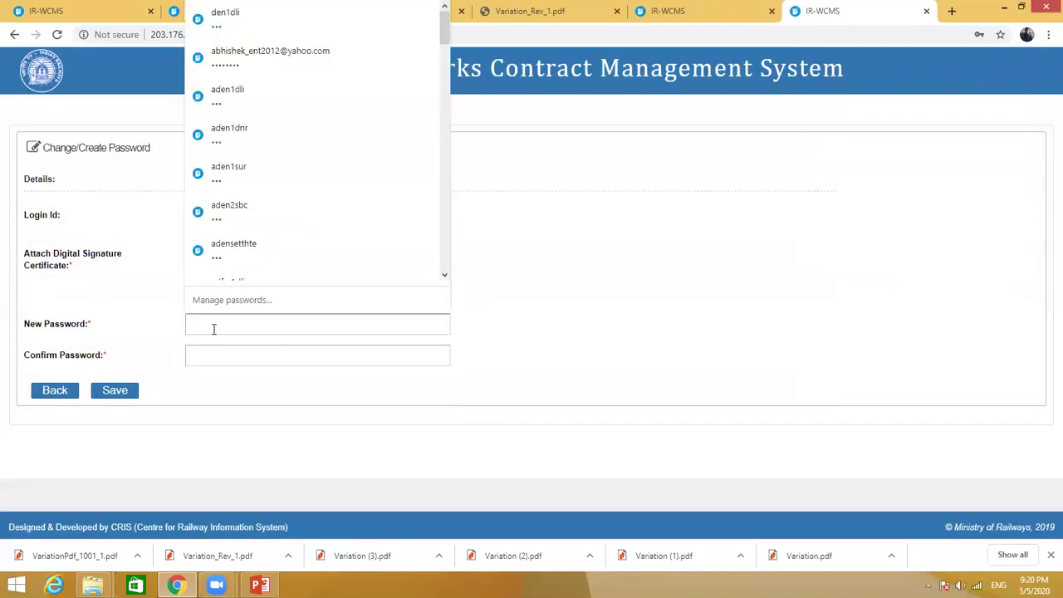
pyautogui.write('•••')
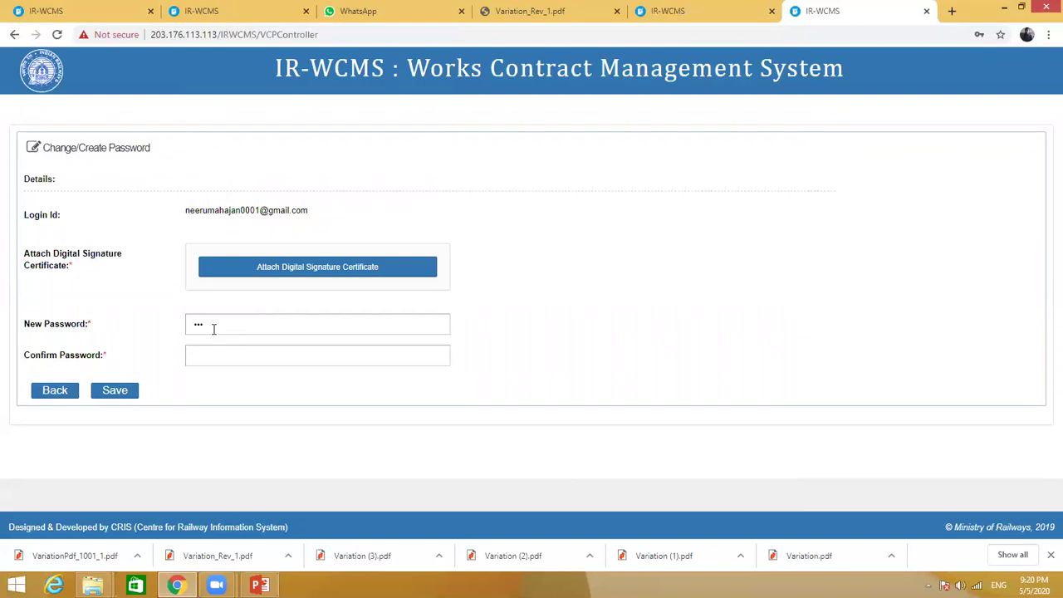
pyautogui.press('BackSpace')
pyautogui.press('BackSpace')
pyautogui.press('BackSpace')
pyautogui.press('BackSpace')
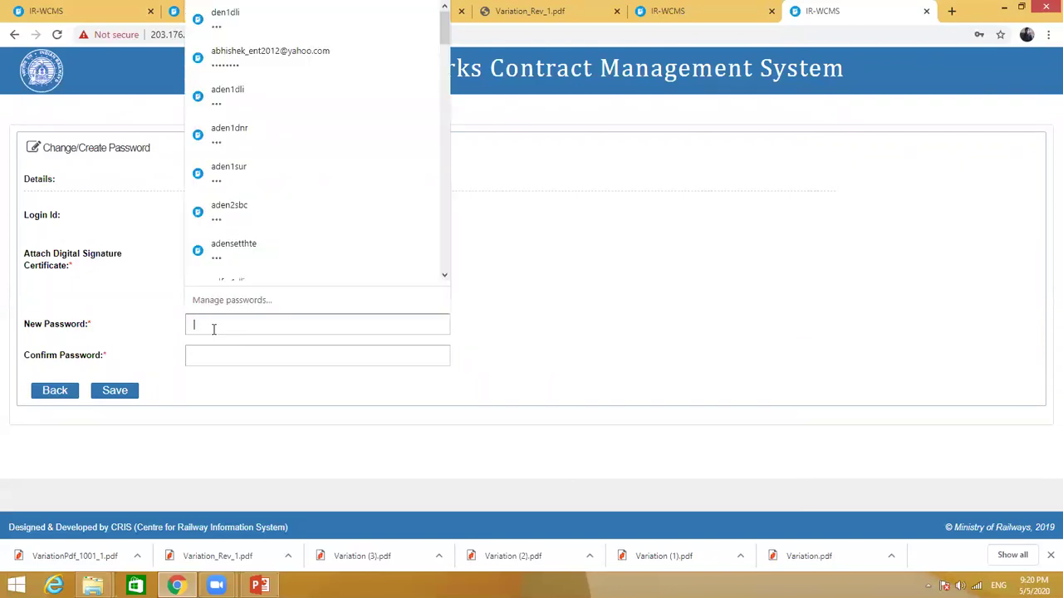
pyautogui.write('••')
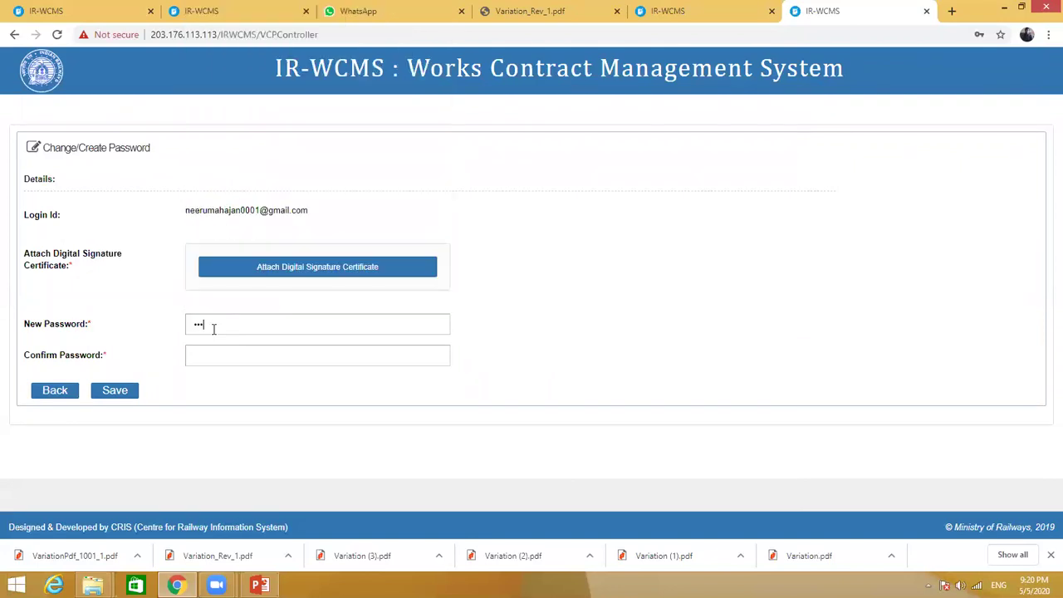
pyautogui.write('••••')
pyautogui.click(239, 360)
pyautogui.write('••••••')
pyautogui.press('BackSpace')
pyautogui.press('BackSpace')
pyautogui.press('BackSpace')
pyautogui.press('BackSpace')
pyautogui.press('BackSpace')
pyautogui.press('BackSpace')
pyautogui.write('••••••••')
pyautogui.click(127, 392)
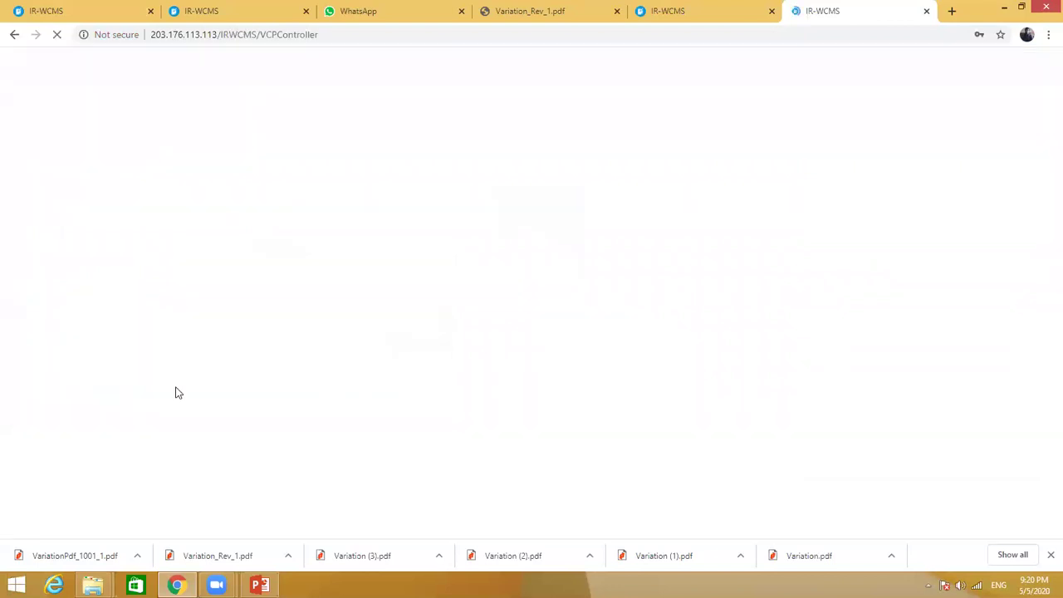
pyautogui.click(972, 251)
# Fill in the contractor sign-in form with the copied login e-mail and the new account password
pyautogui.click(697, 228)
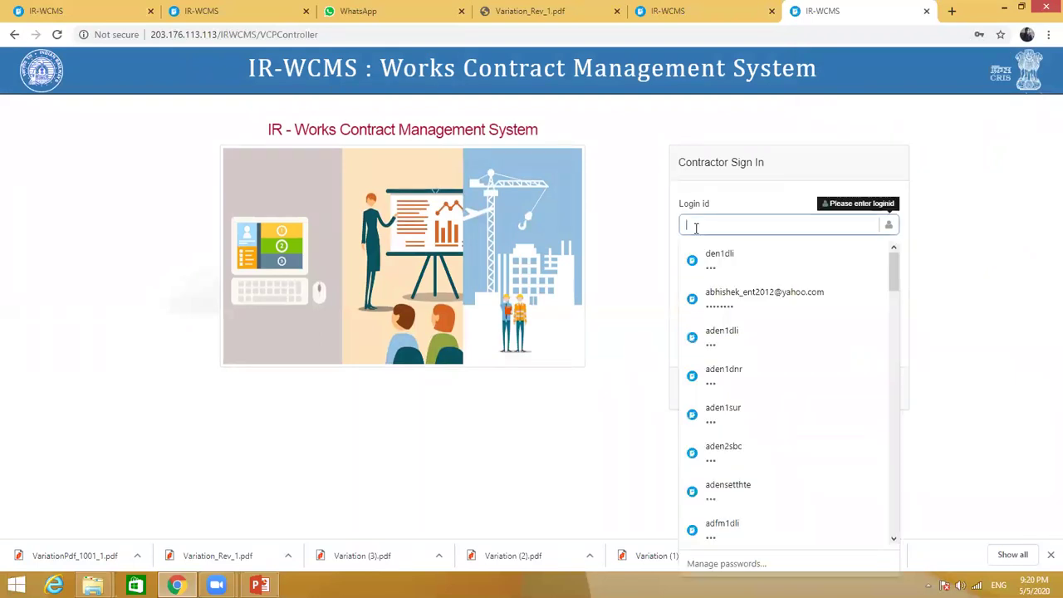
pyautogui.hotkey('ctrl', 'v')
pyautogui.click(757, 270)
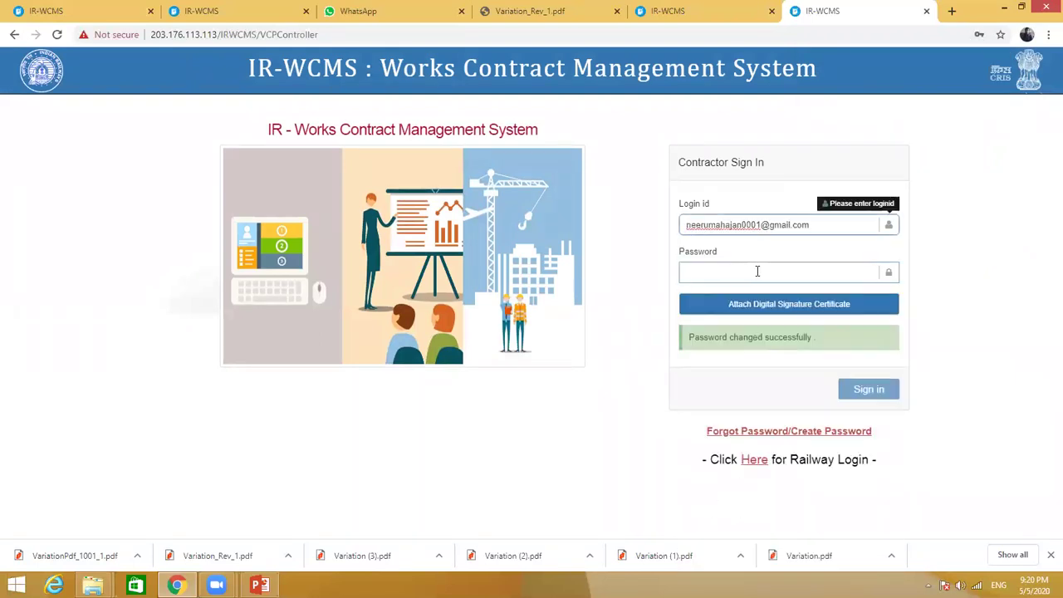
pyautogui.write('***')
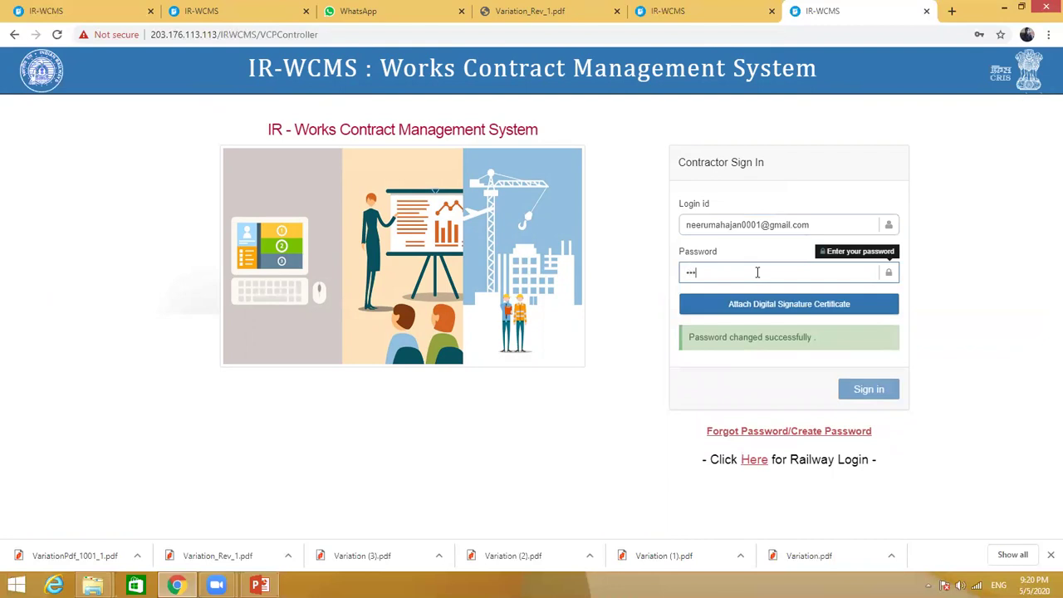
pyautogui.write('****')
# Attach the "Class 3 individual test" certificate, sign in as the contractor and store the login in the browser
pyautogui.click(764, 306)
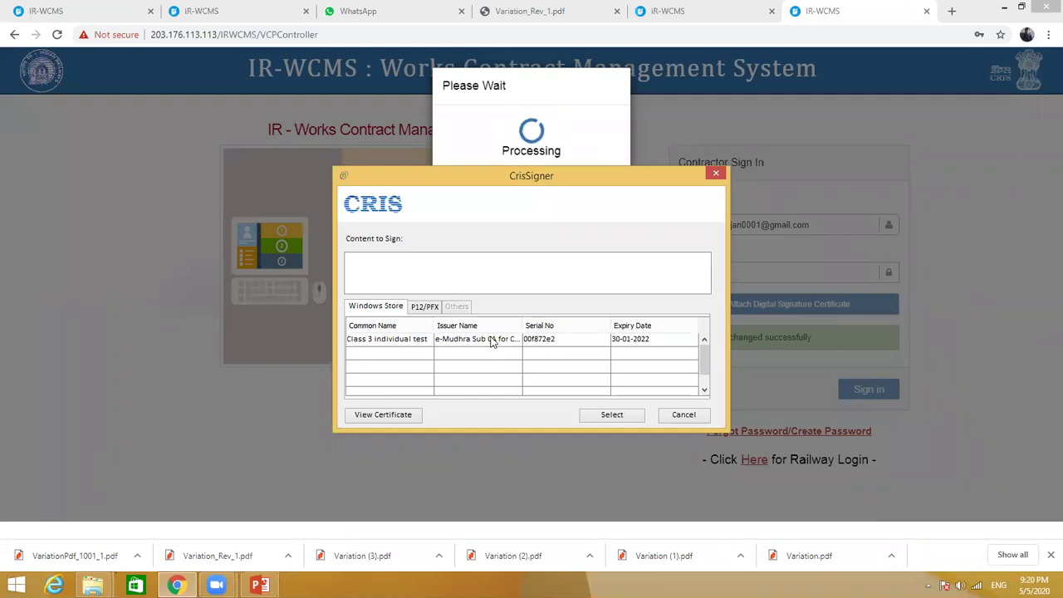
pyautogui.click(490, 339)
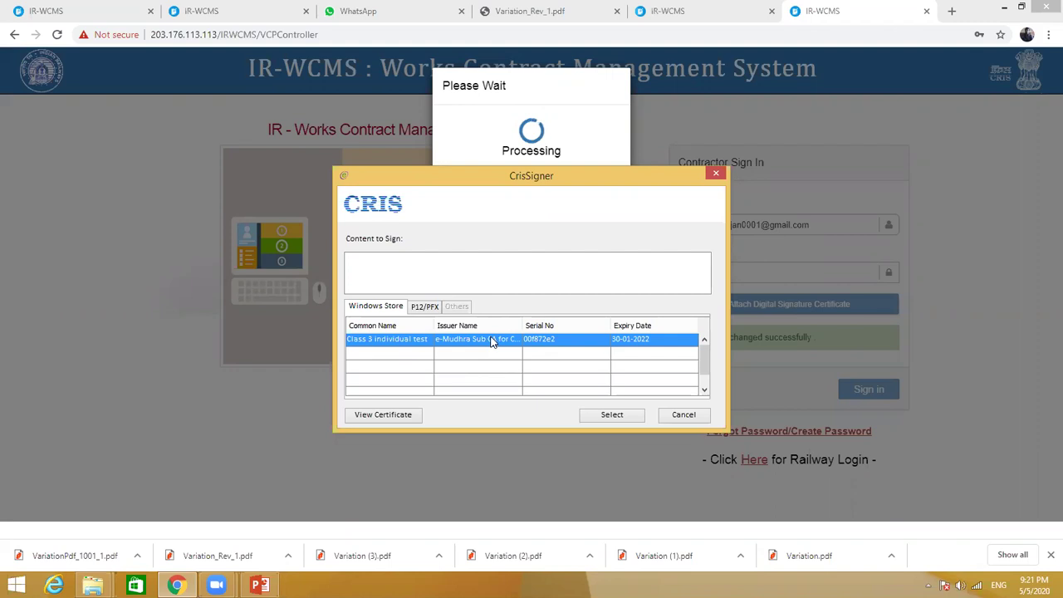
pyautogui.click(611, 414)
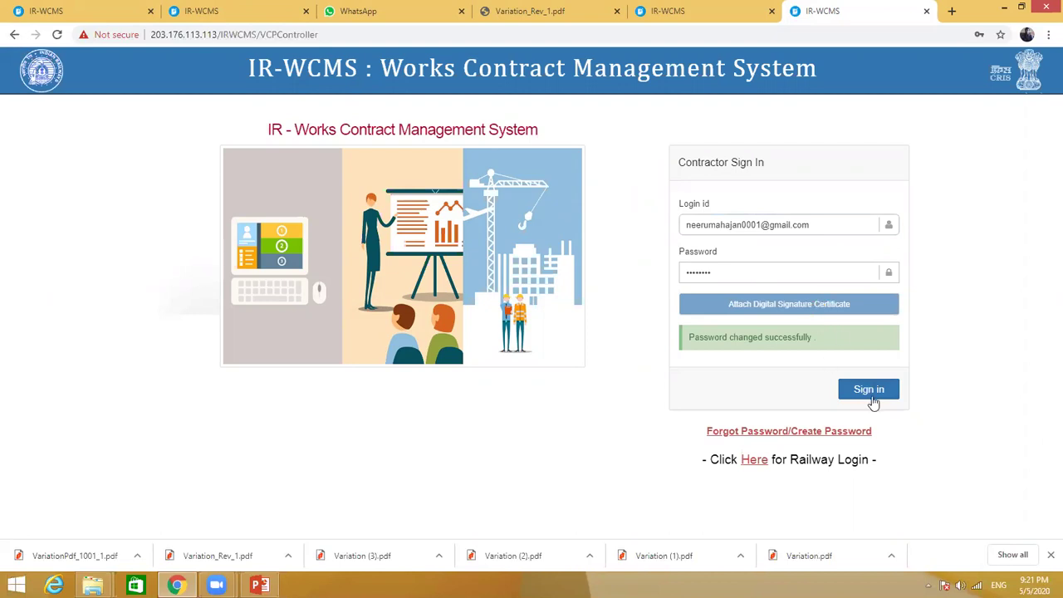
pyautogui.click(873, 397)
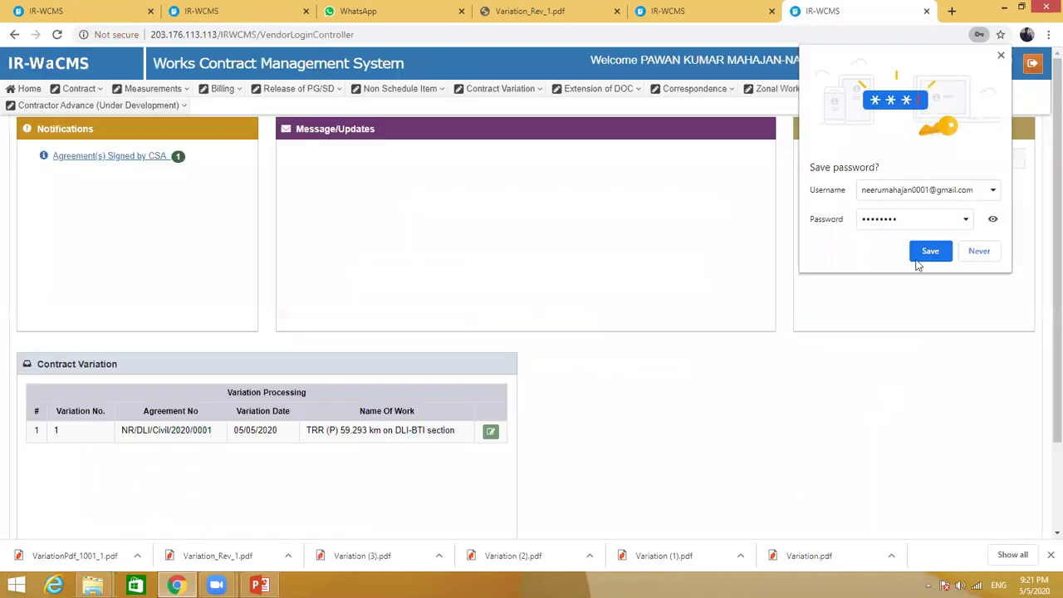
pyautogui.click(932, 254)
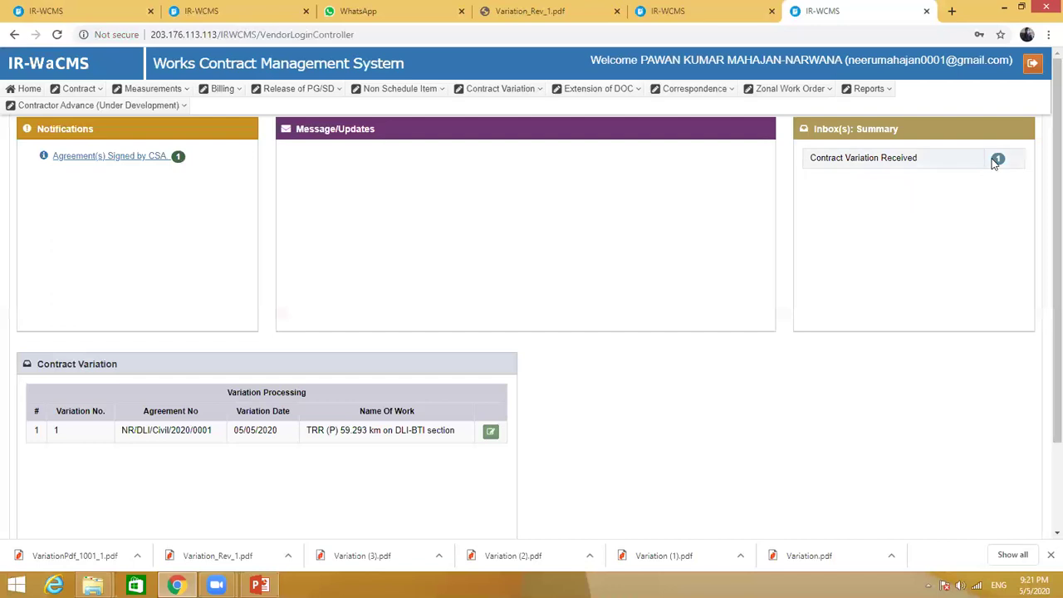
# Open the TRR (P) 59.293 km DLI-BTI section variation for signing and set its action to "Returned duly signed."
pyautogui.scroll(-2, 460, 383)
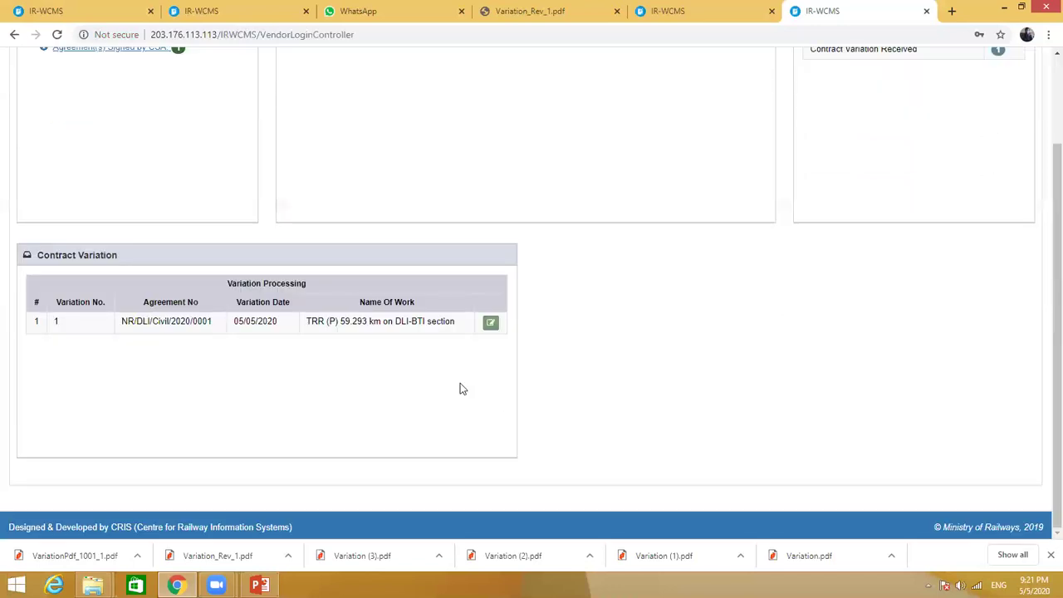
pyautogui.click(494, 330)
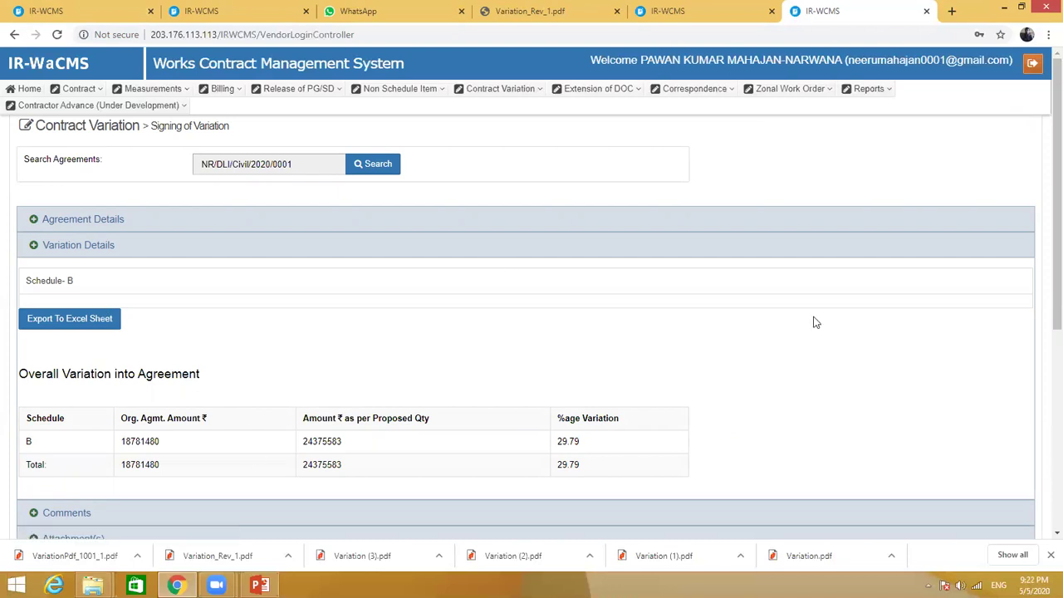
pyautogui.scroll(-1, 1041, 268)
pyautogui.scroll(-2, 1042, 324)
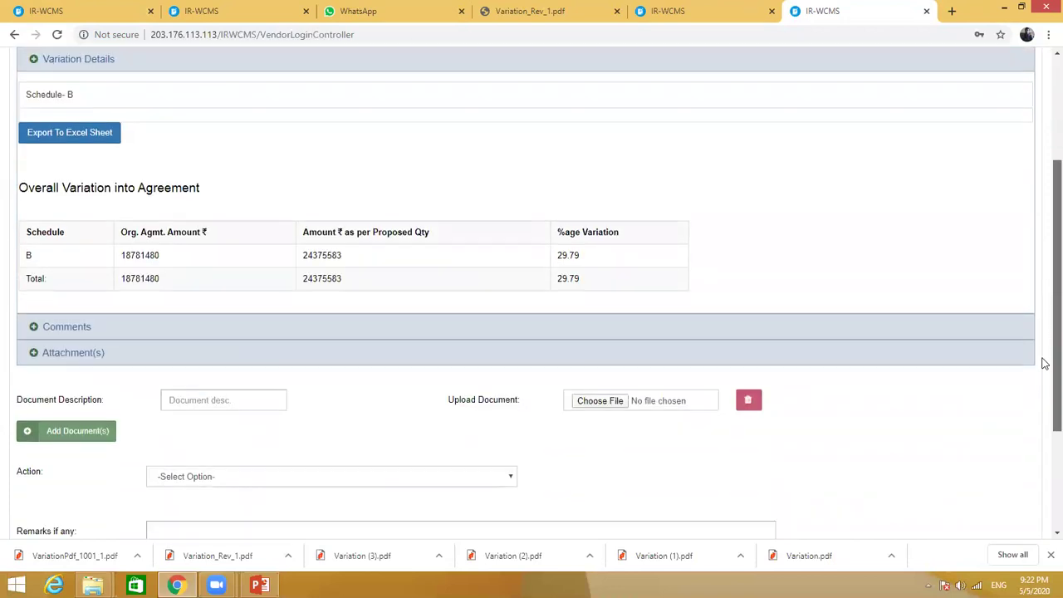
pyautogui.scroll(-2, 1045, 363)
pyautogui.click(246, 335)
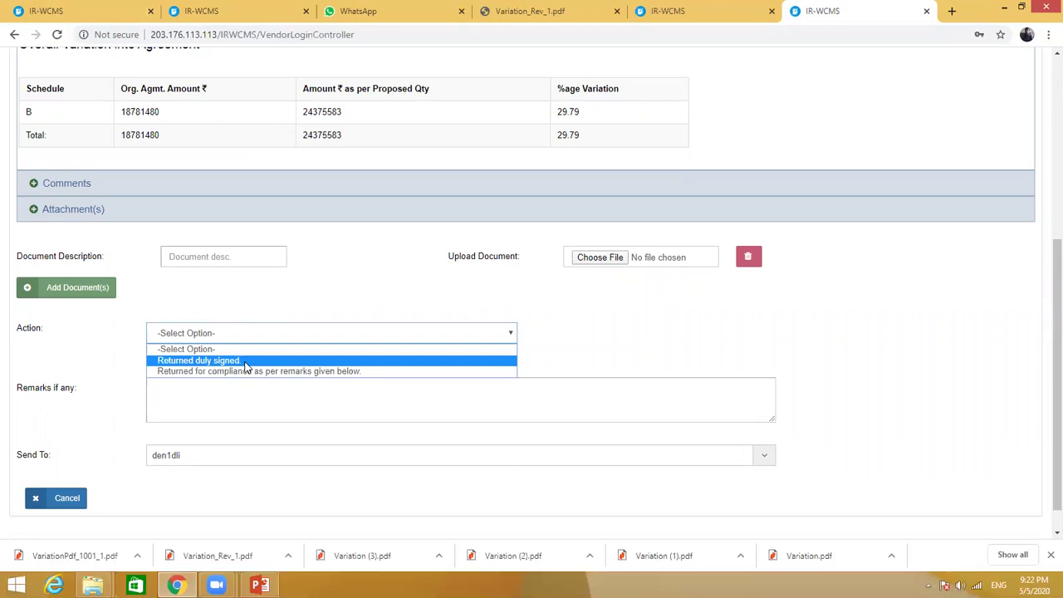
pyautogui.click(246, 362)
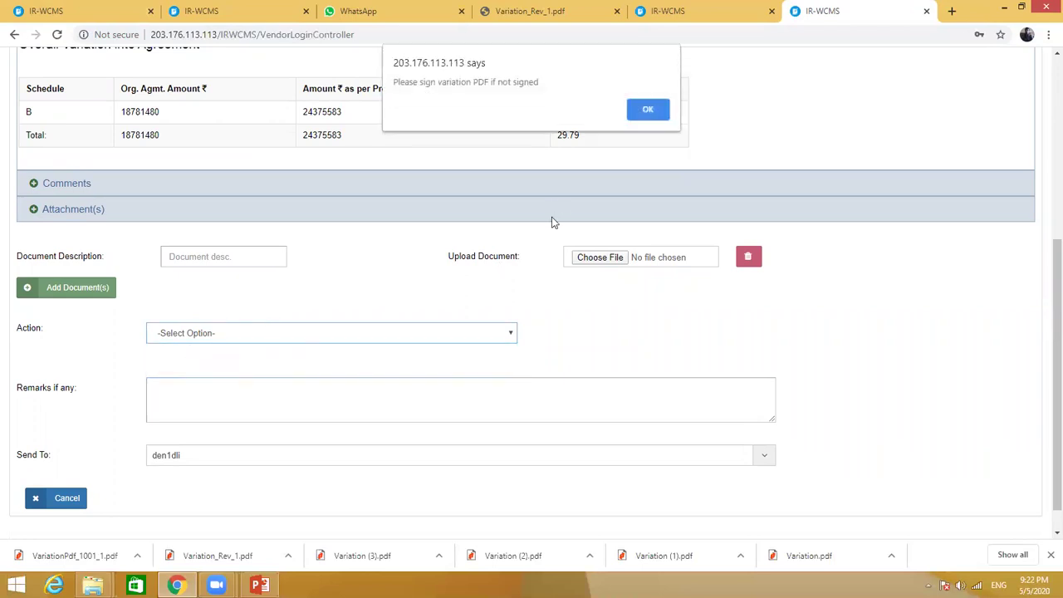
pyautogui.click(640, 115)
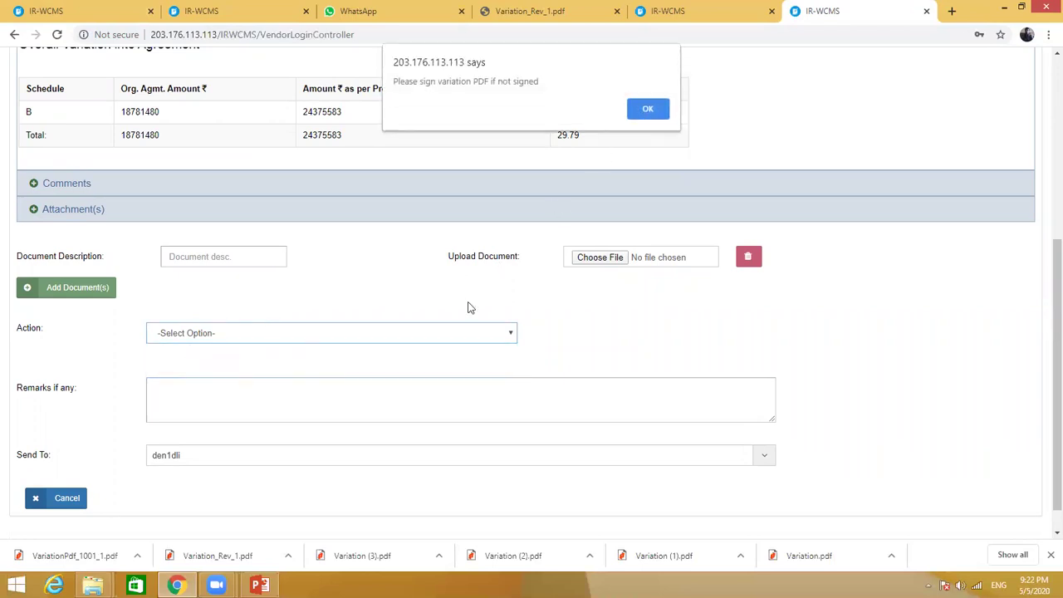
# Try the action "Returned for compliance as per remarks given below." and switch back to "Returned duly signed."
pyautogui.click(233, 335)
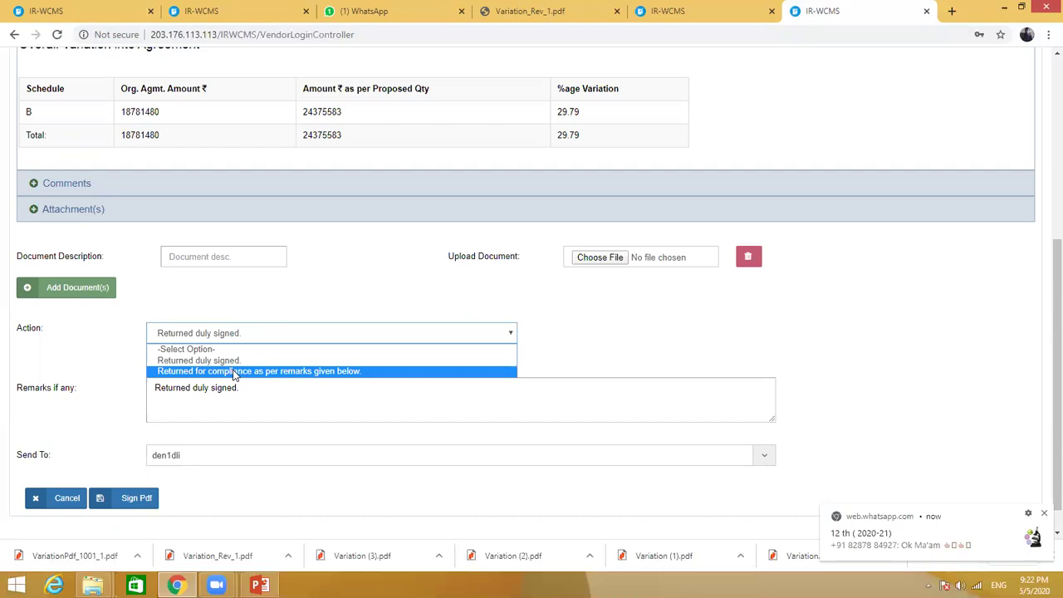
pyautogui.click(235, 373)
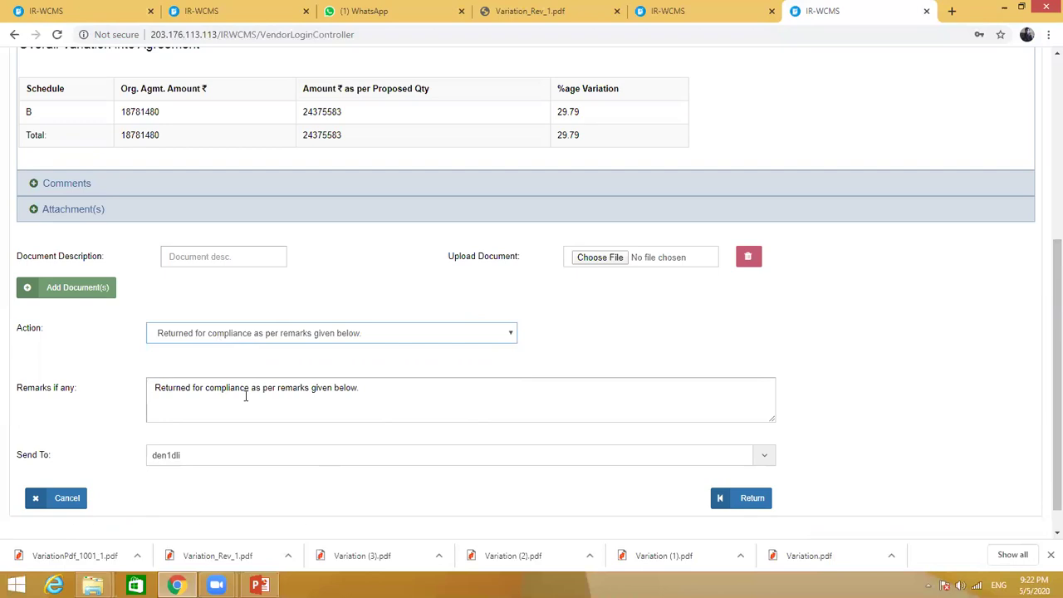
pyautogui.click(288, 335)
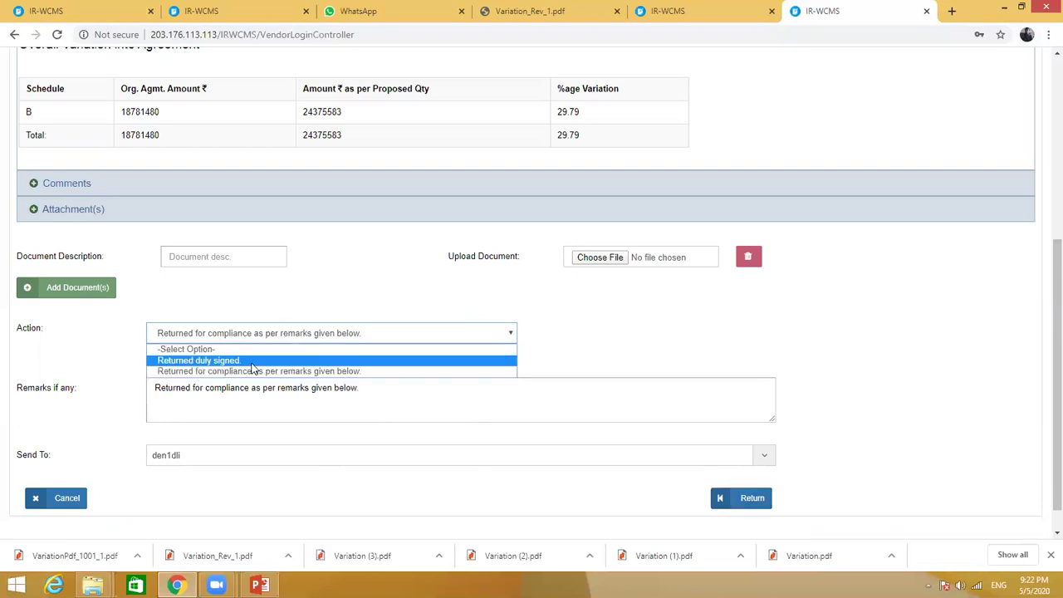
pyautogui.click(253, 363)
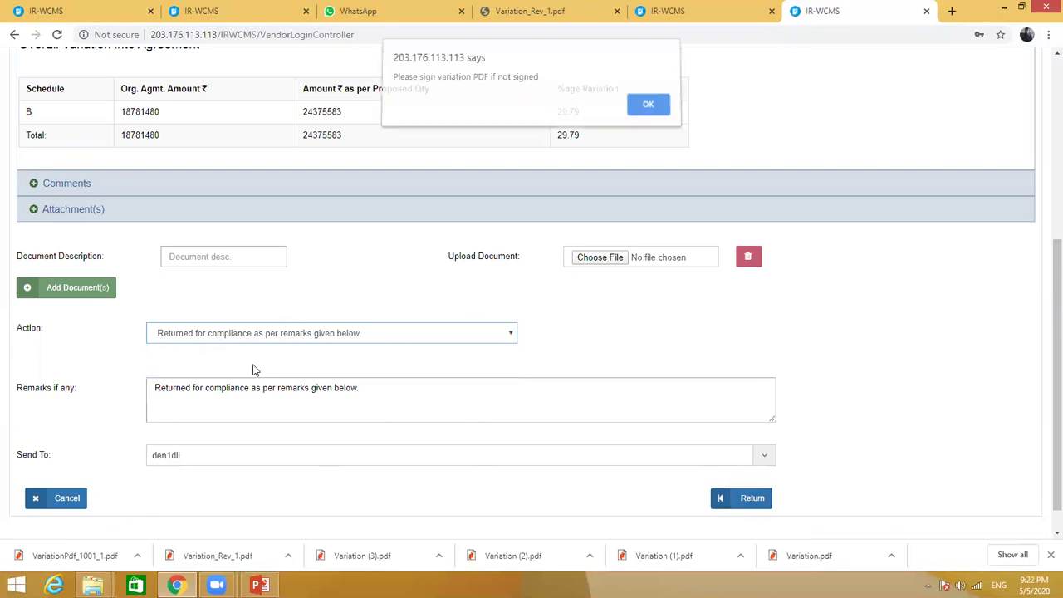
pyautogui.click(648, 111)
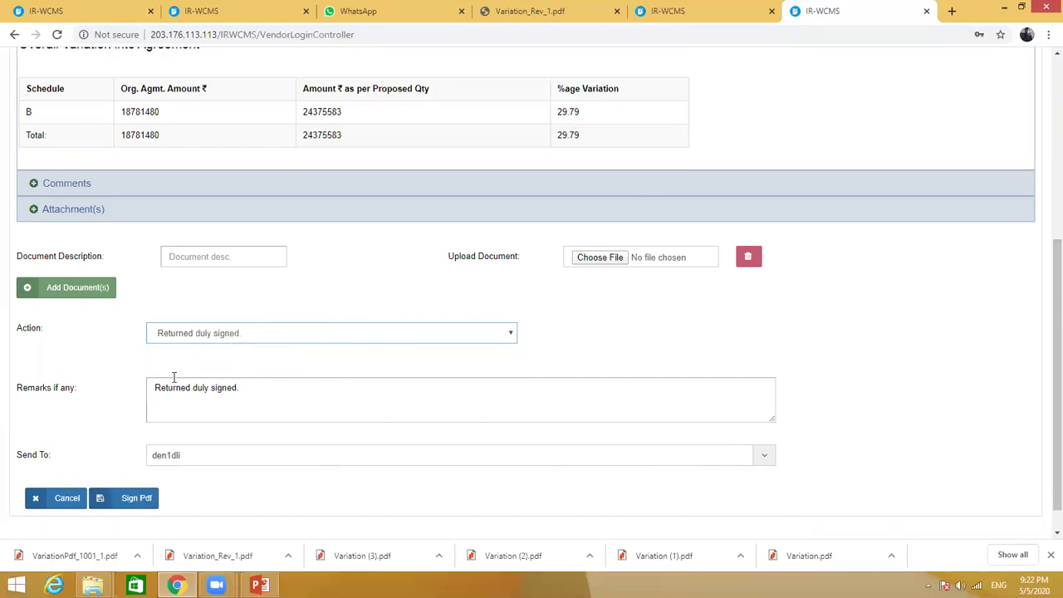
pyautogui.click(195, 332)
pyautogui.click(206, 371)
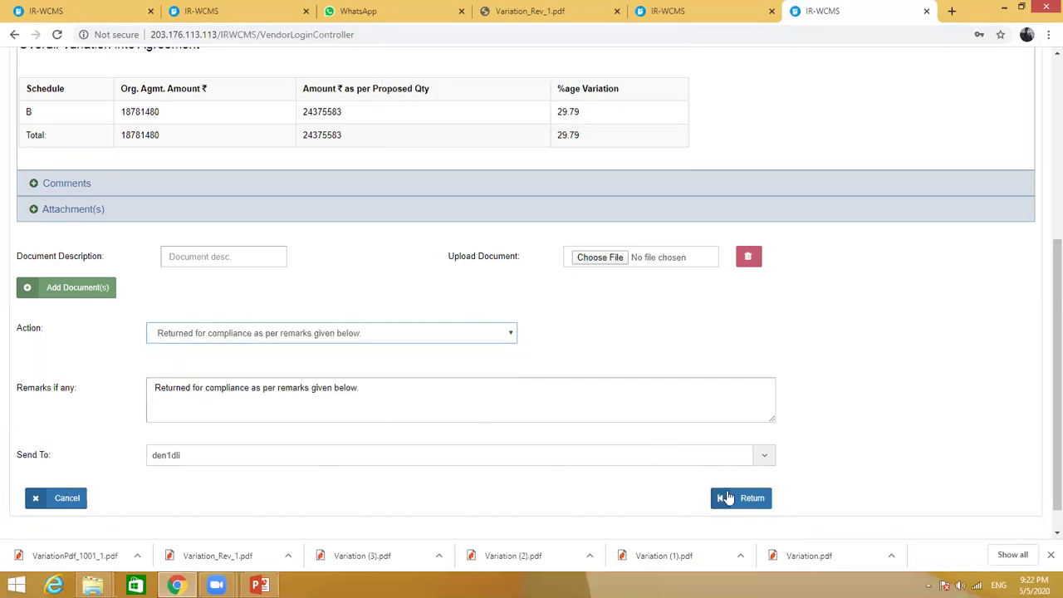
pyautogui.click(255, 333)
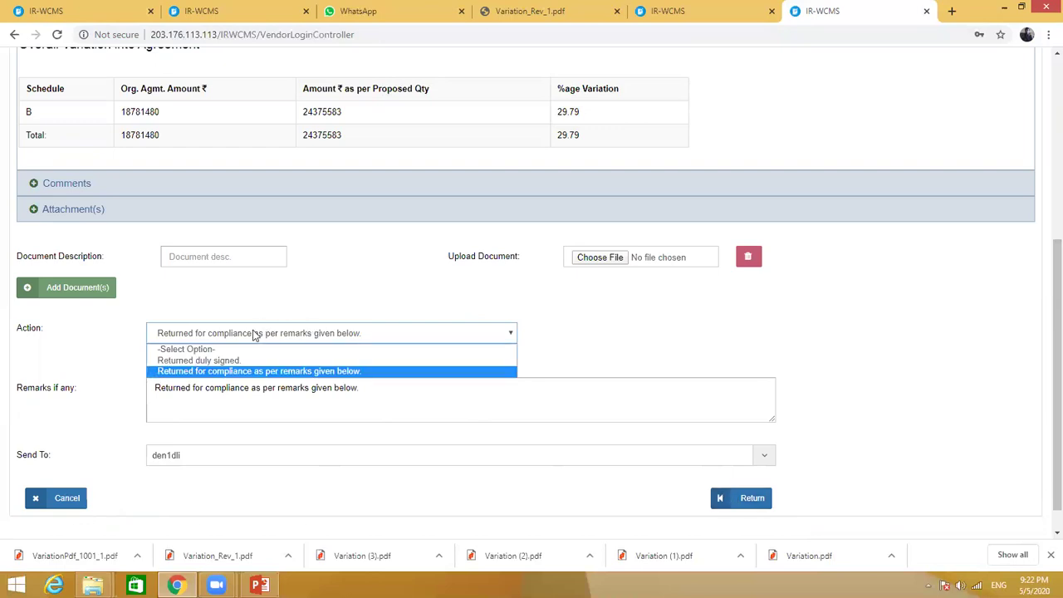
pyautogui.click(225, 364)
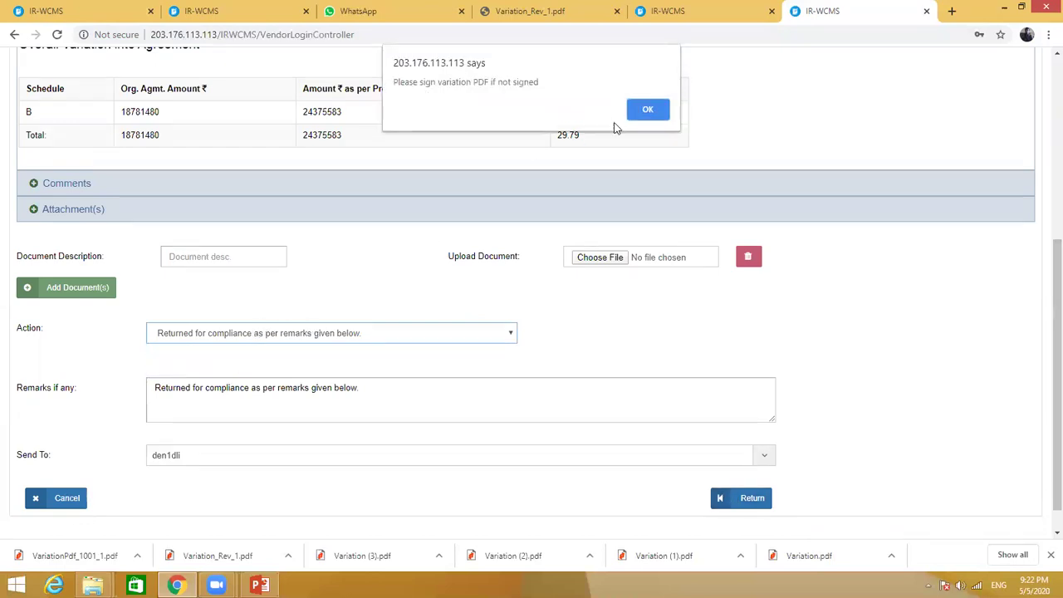
pyautogui.click(647, 113)
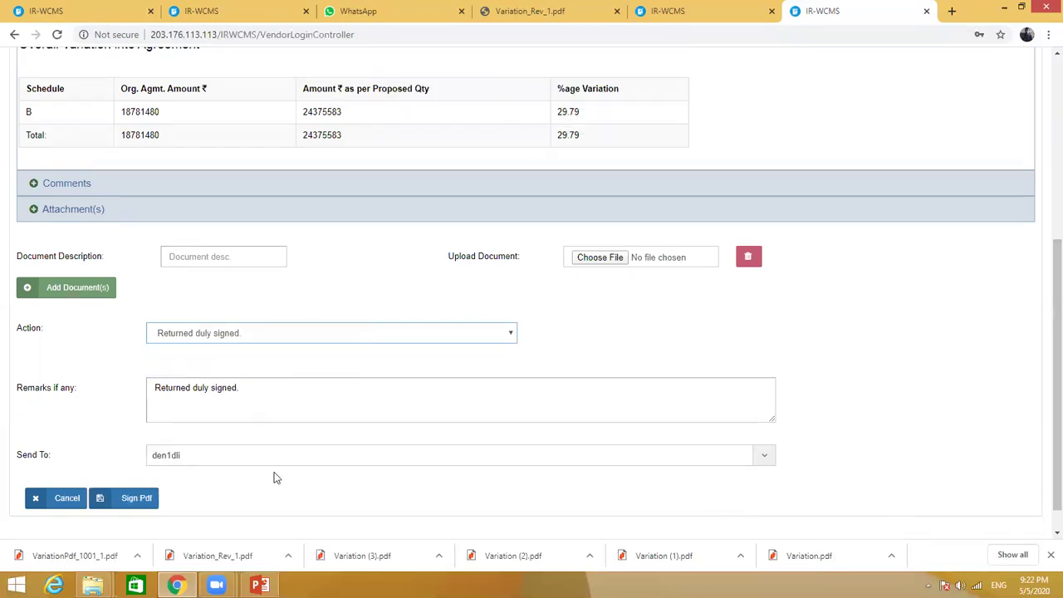
# Sign the variation PDF with the "Class 3 individual test" certificate and save the signed file
pyautogui.click(127, 498)
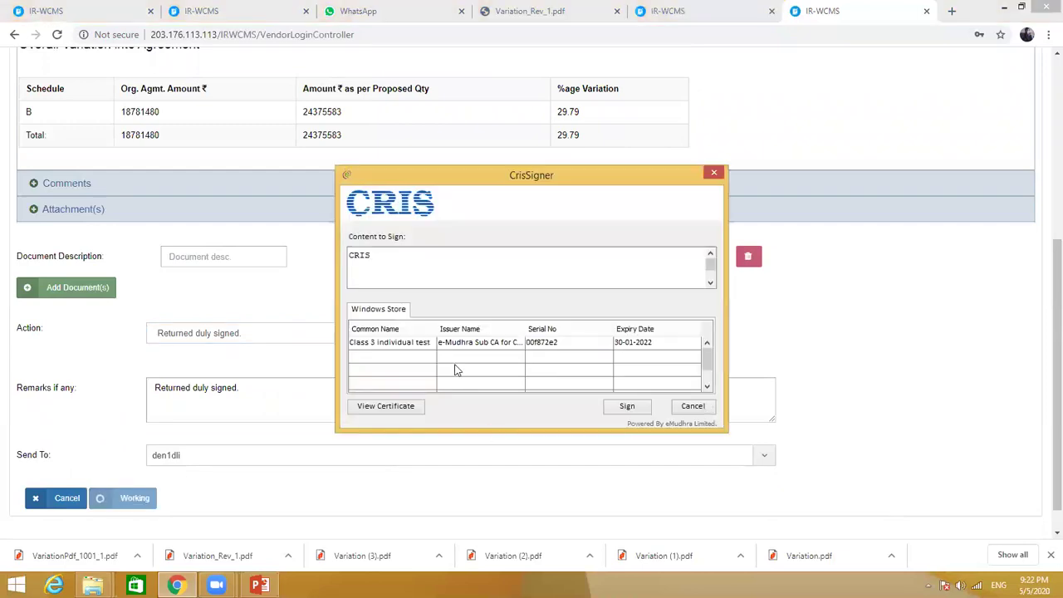
pyautogui.click(443, 344)
pyautogui.click(627, 406)
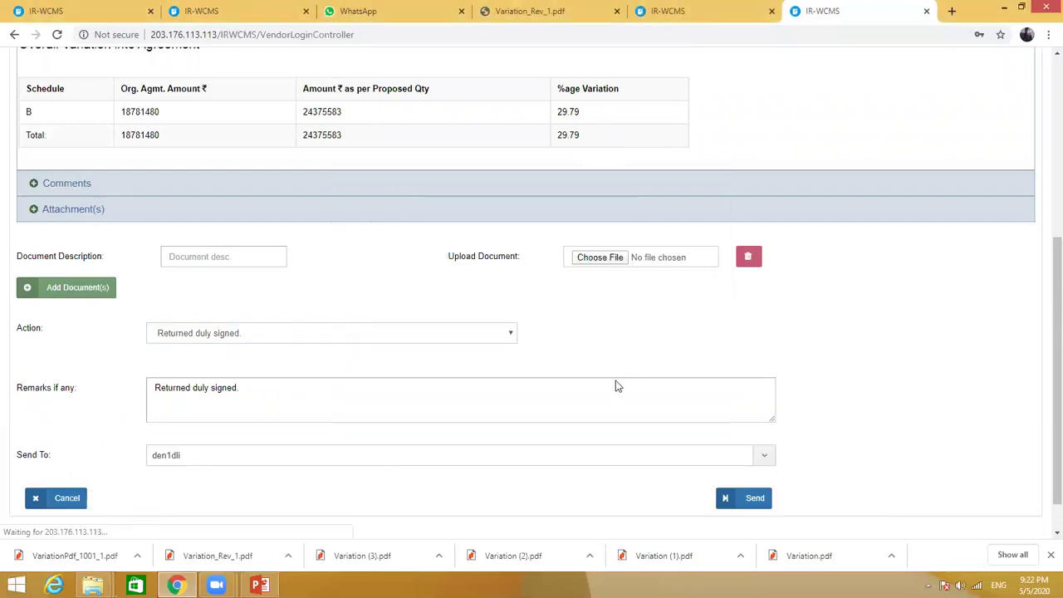
pyautogui.click(414, 296)
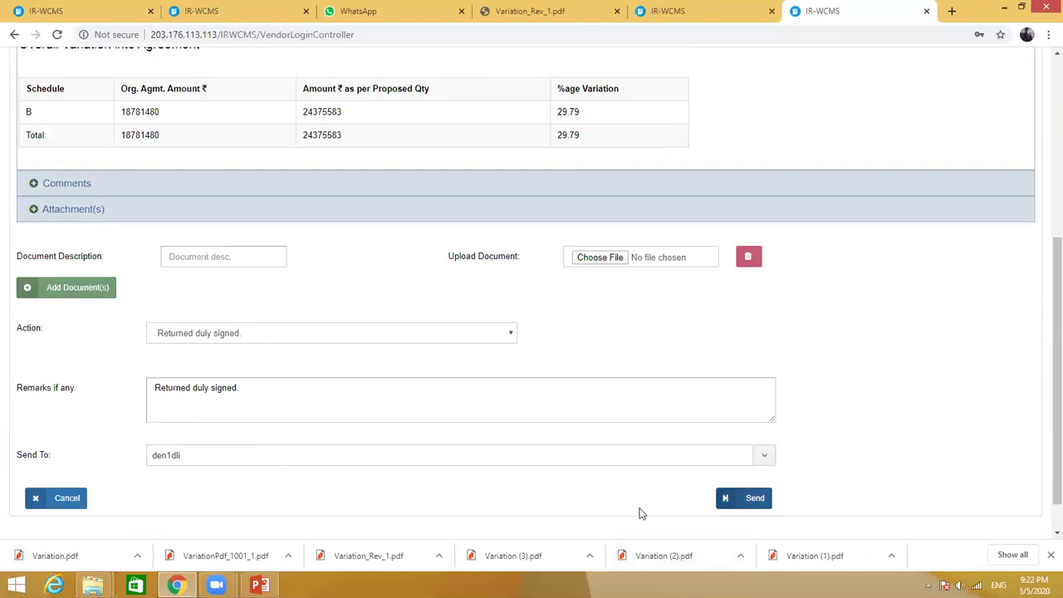
pyautogui.click(746, 502)
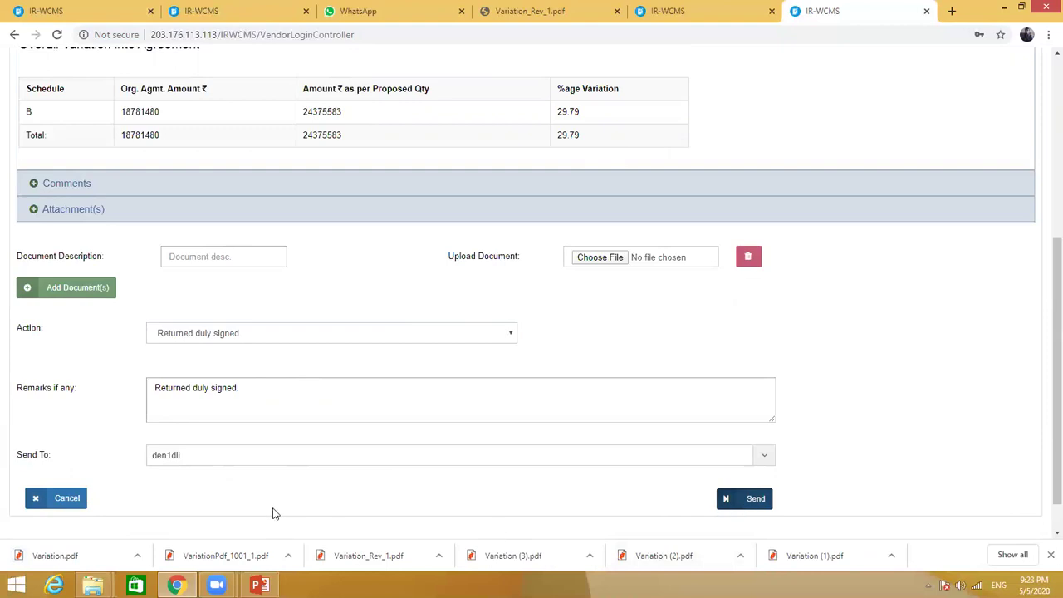
pyautogui.click(489, 455)
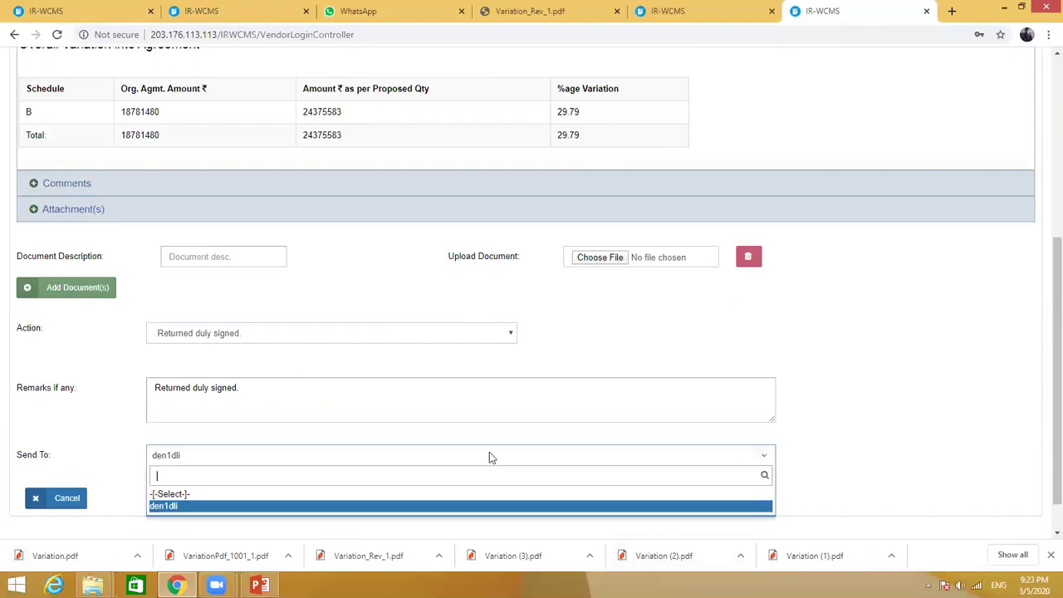
pyautogui.click(206, 508)
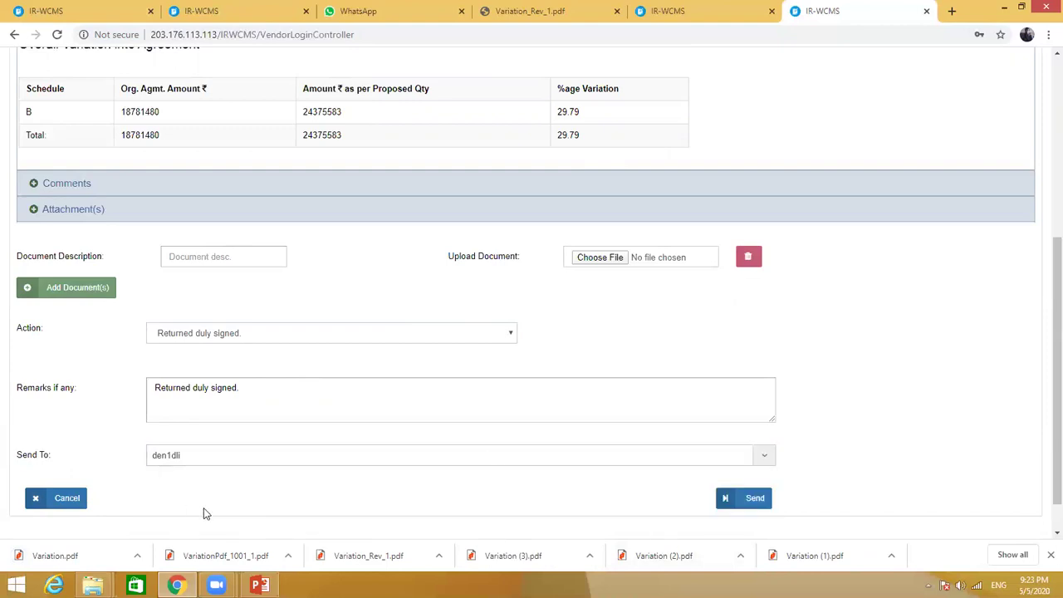
pyautogui.click(745, 505)
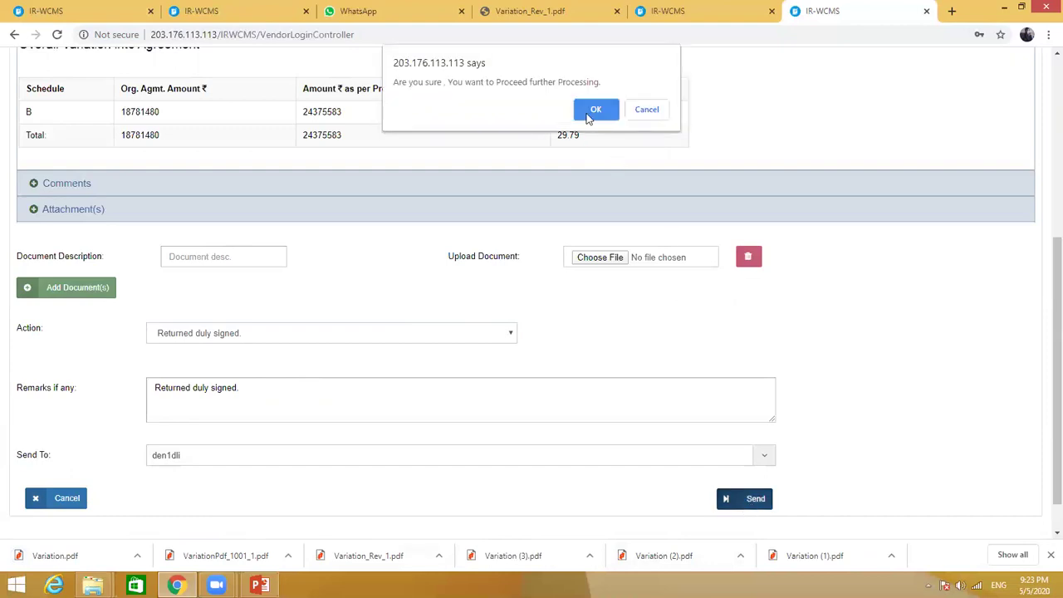
pyautogui.click(595, 109)
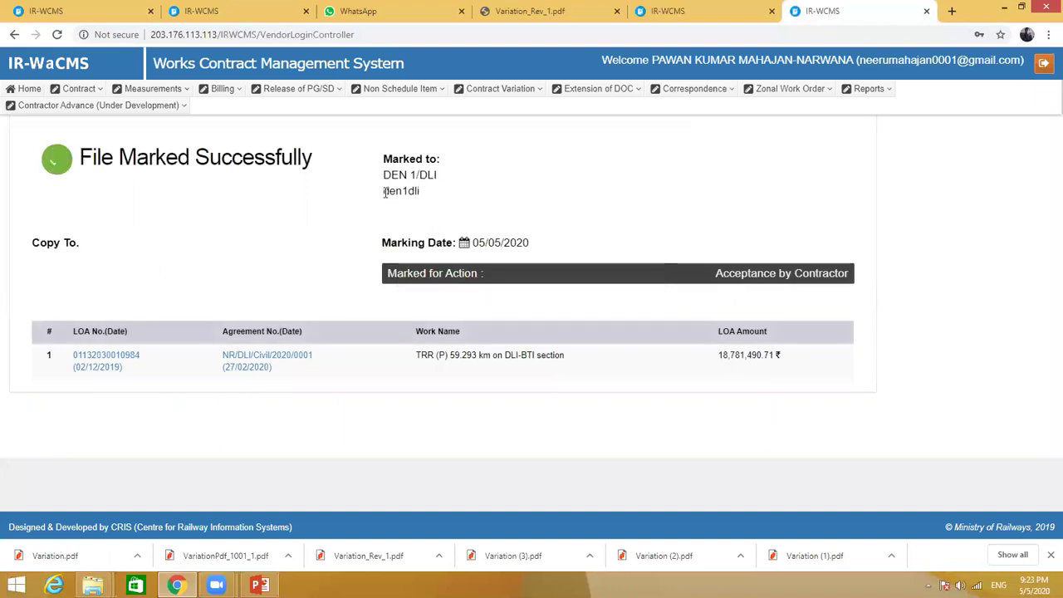
pyautogui.moveTo(385, 192); pyautogui.dragTo(422, 196)
pyautogui.rightClick(423, 197)
pyautogui.click(427, 205)
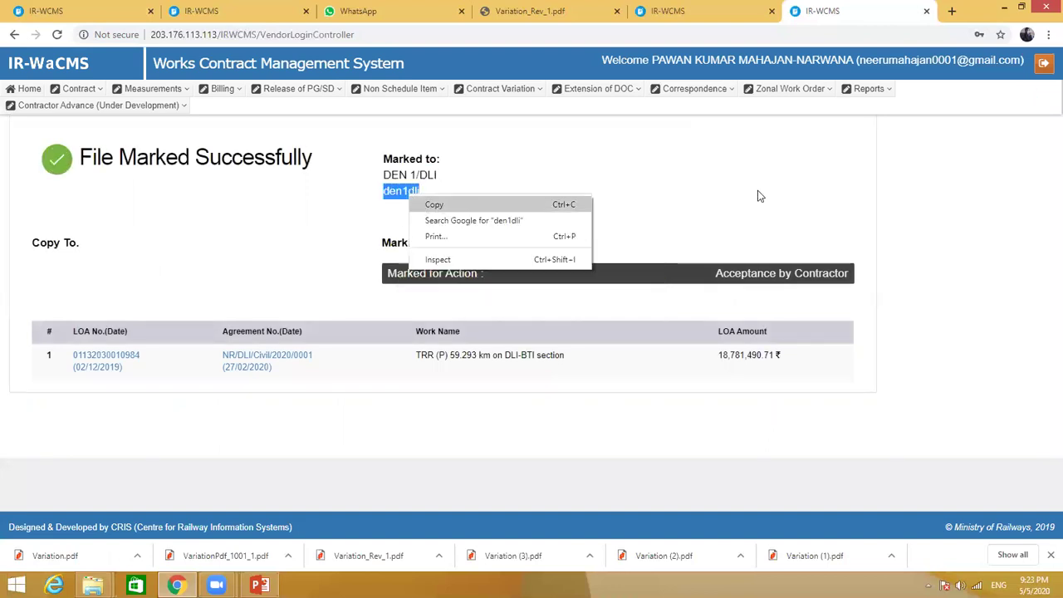
pyautogui.click(1044, 63)
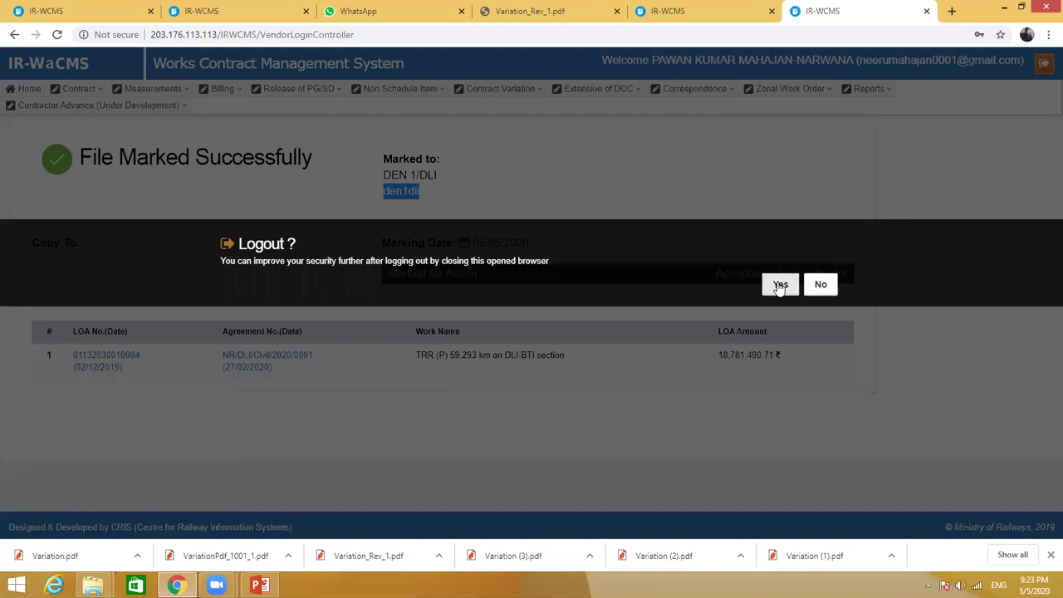
pyautogui.click(780, 285)
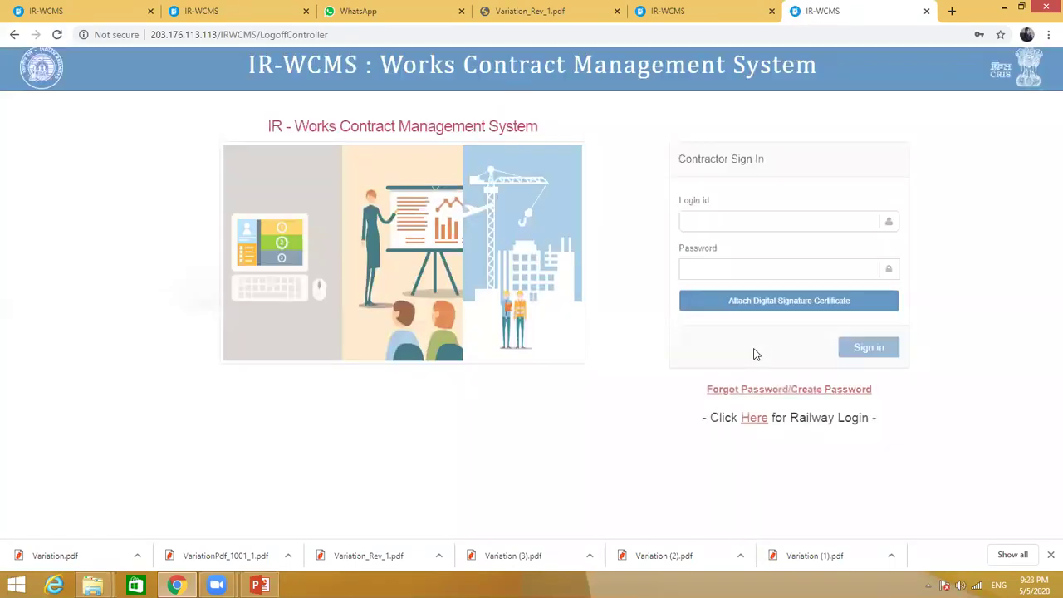
# Switch to the Railway login and sign in as den1dli with the saved account password
pyautogui.click(753, 419)
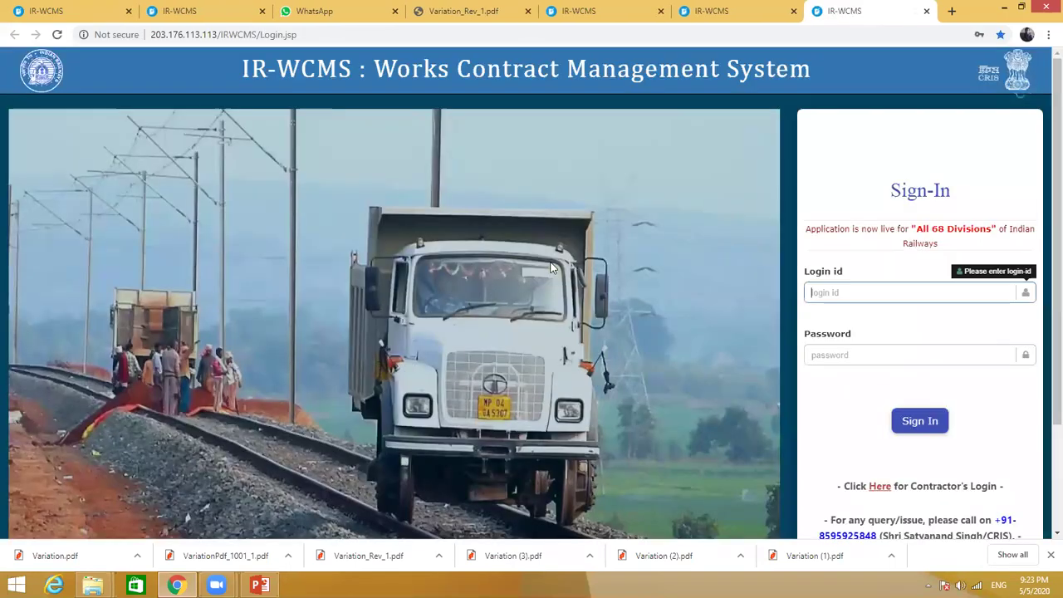
pyautogui.click(836, 290)
pyautogui.write('den1dli')
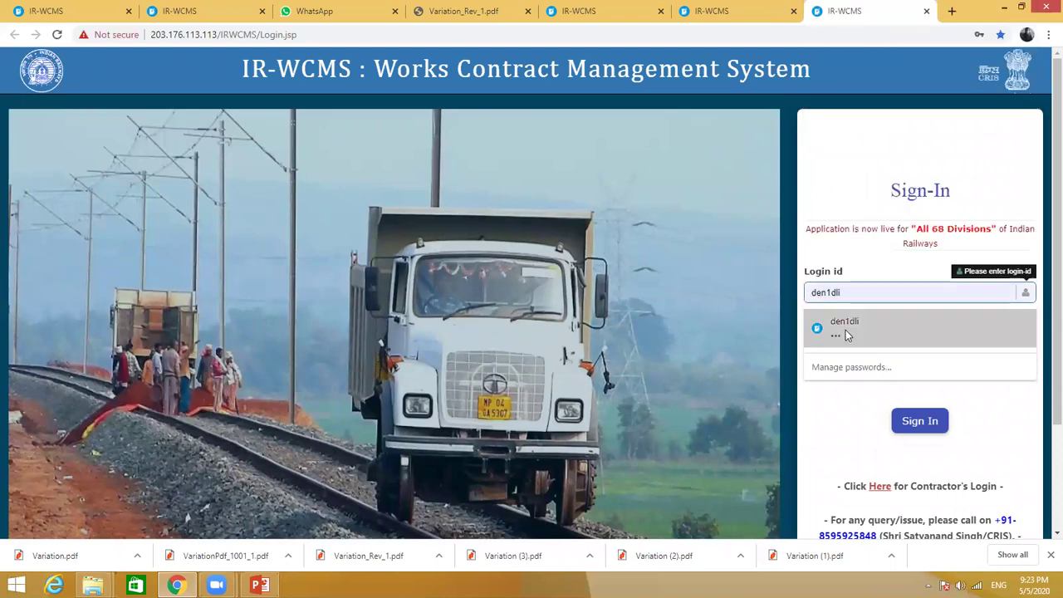
pyautogui.click(846, 328)
pyautogui.click(913, 421)
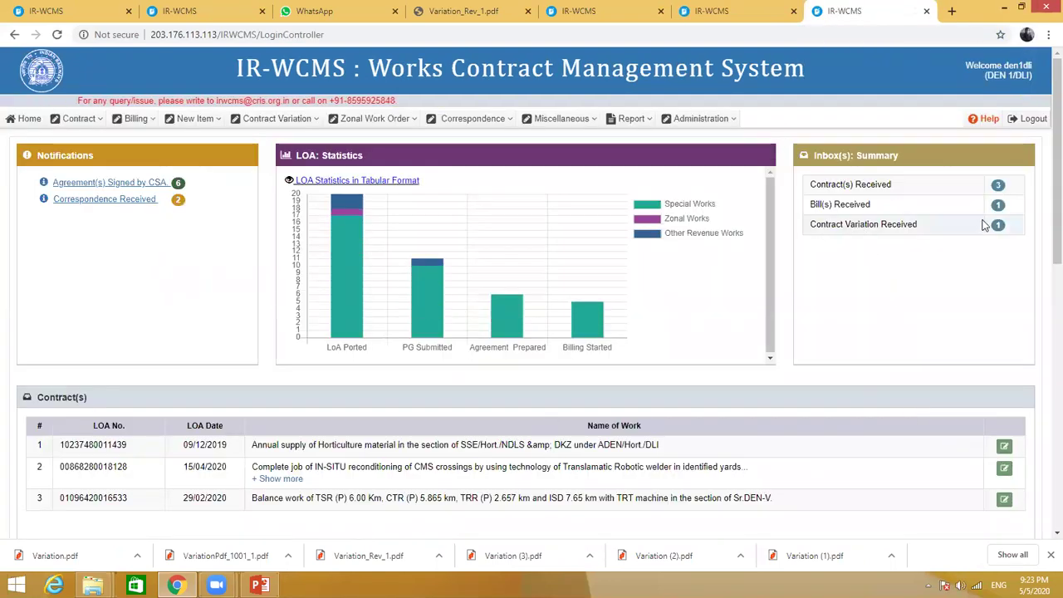
# Open the received TRR (P) 59.293 km DLI-BTI section variation and review its Schedule B items down to the action form
pyautogui.scroll(-10, 999, 232)
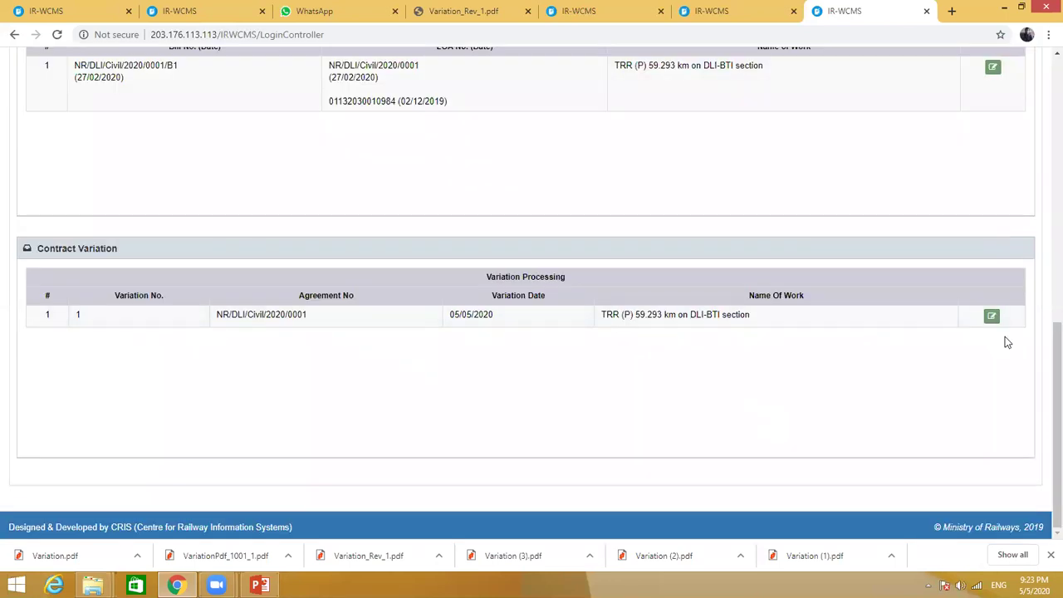
pyautogui.click(993, 317)
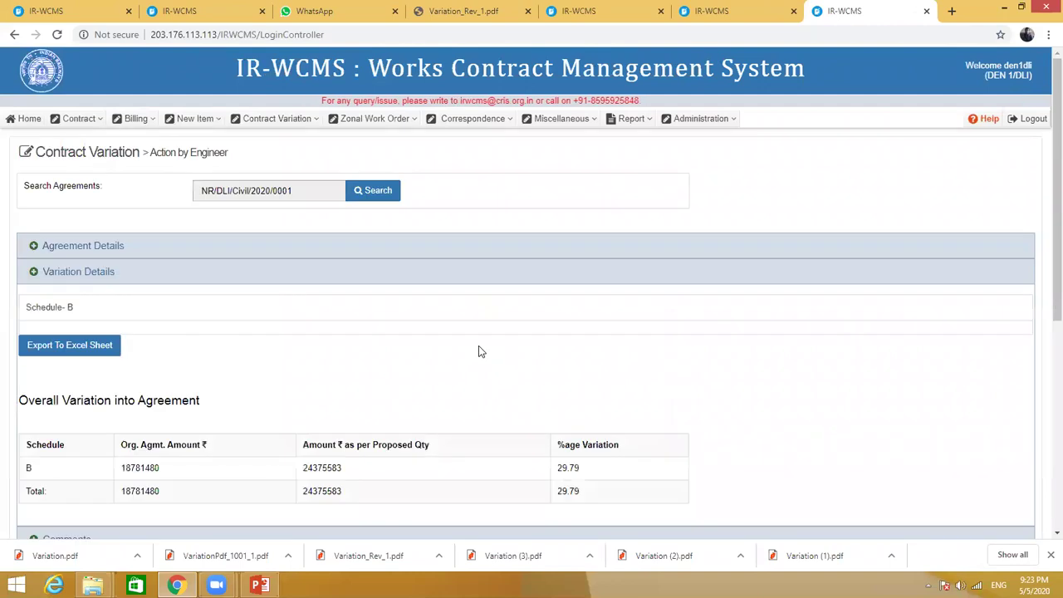
pyautogui.scroll(-1, 217, 349)
pyautogui.click(44, 245)
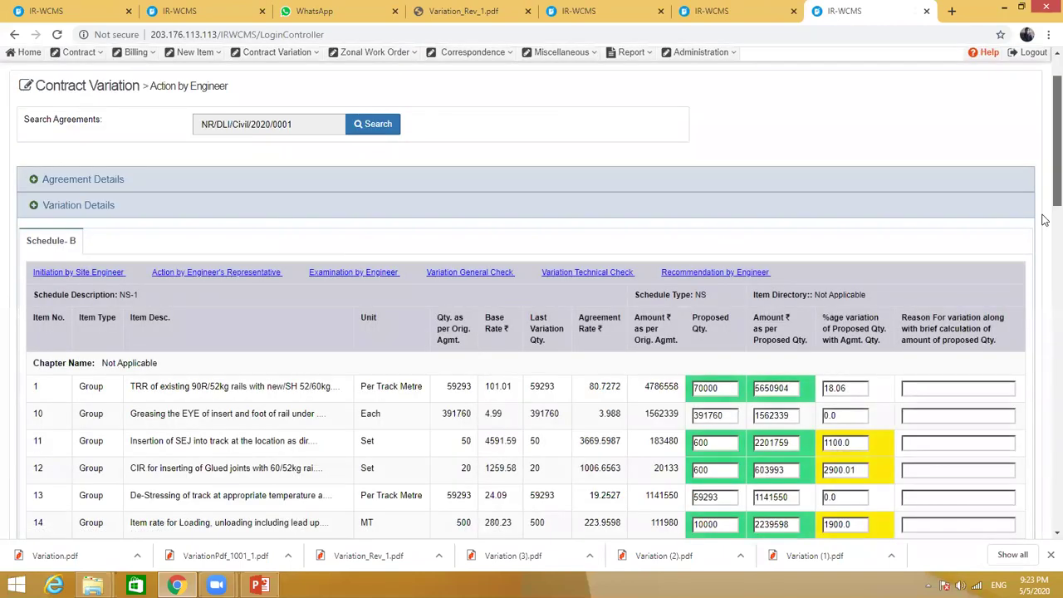
pyautogui.scroll(-2, 1044, 224)
pyautogui.scroll(-6, 1045, 276)
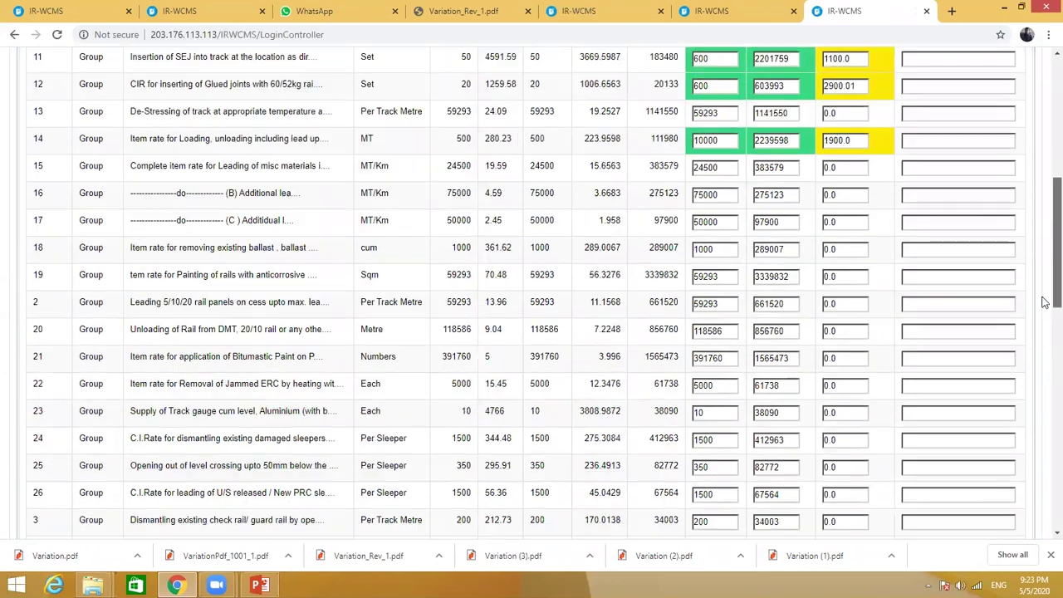
pyautogui.scroll(-7, 1044, 431)
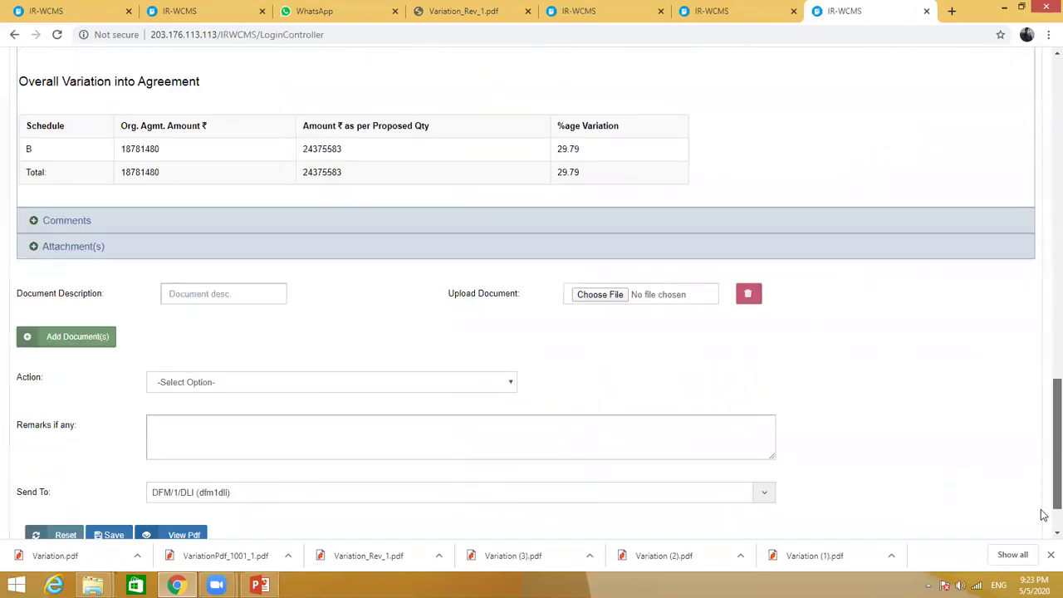
# Set the action to "Variation statement is in order. Forwarded for Vetting of Associate Finance" and sign the PDF with the "Class 3 individual test" certificate
pyautogui.click(199, 319)
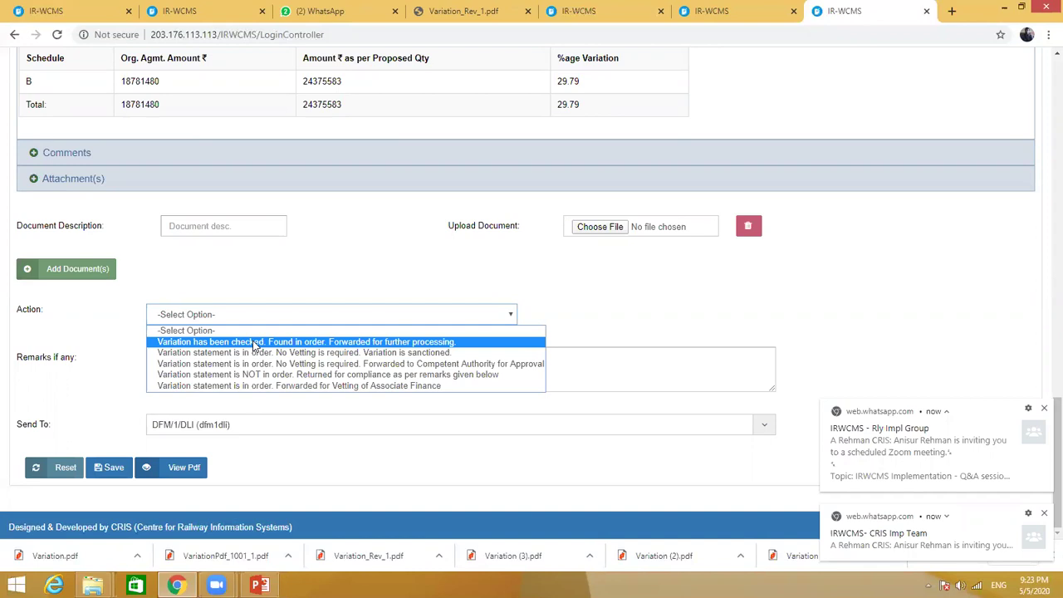
pyautogui.click(243, 386)
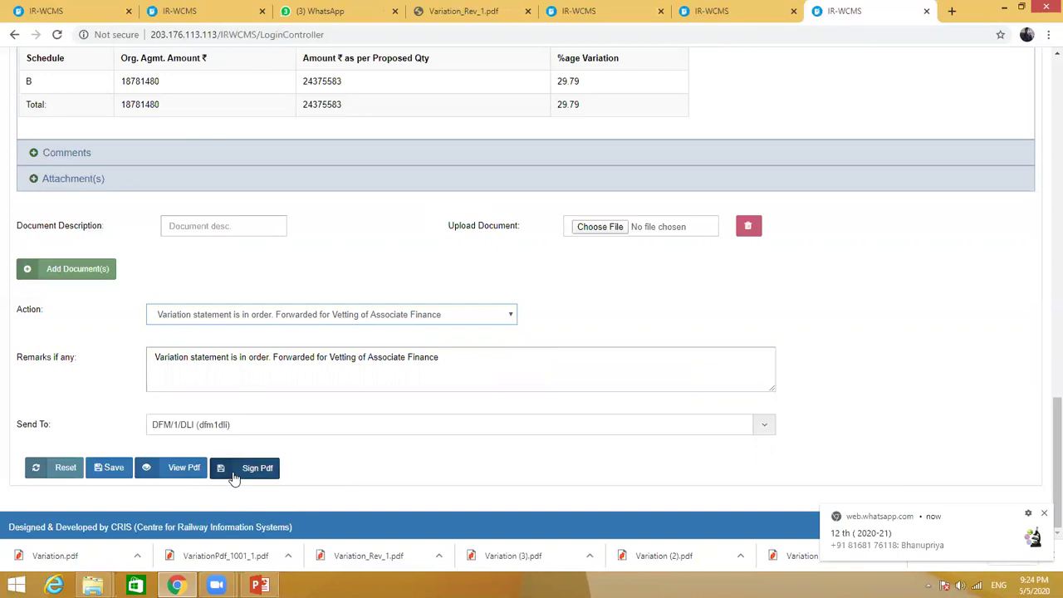
pyautogui.click(235, 471)
pyautogui.click(475, 343)
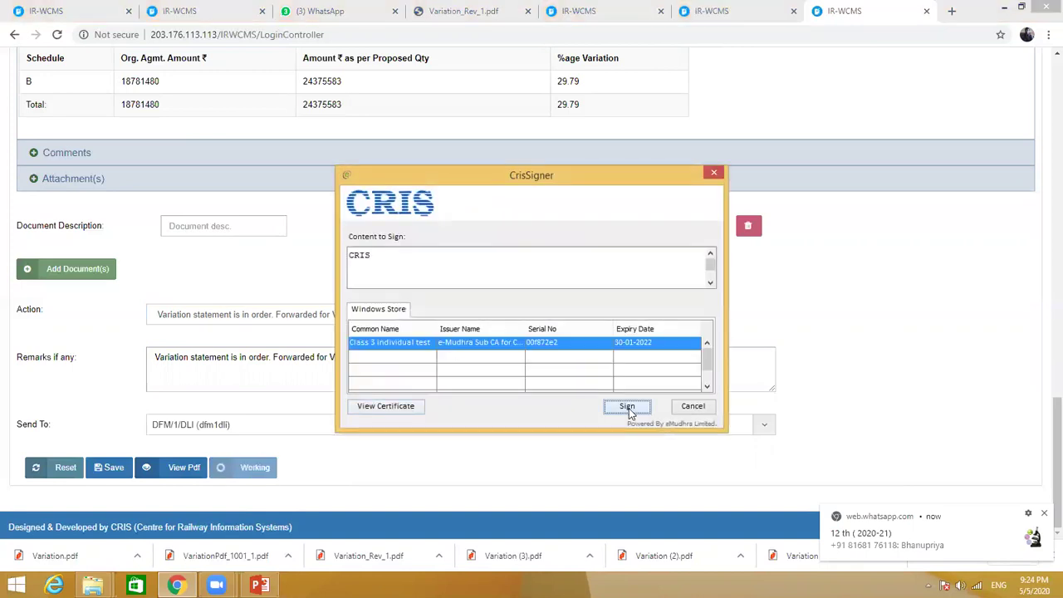
pyautogui.click(627, 406)
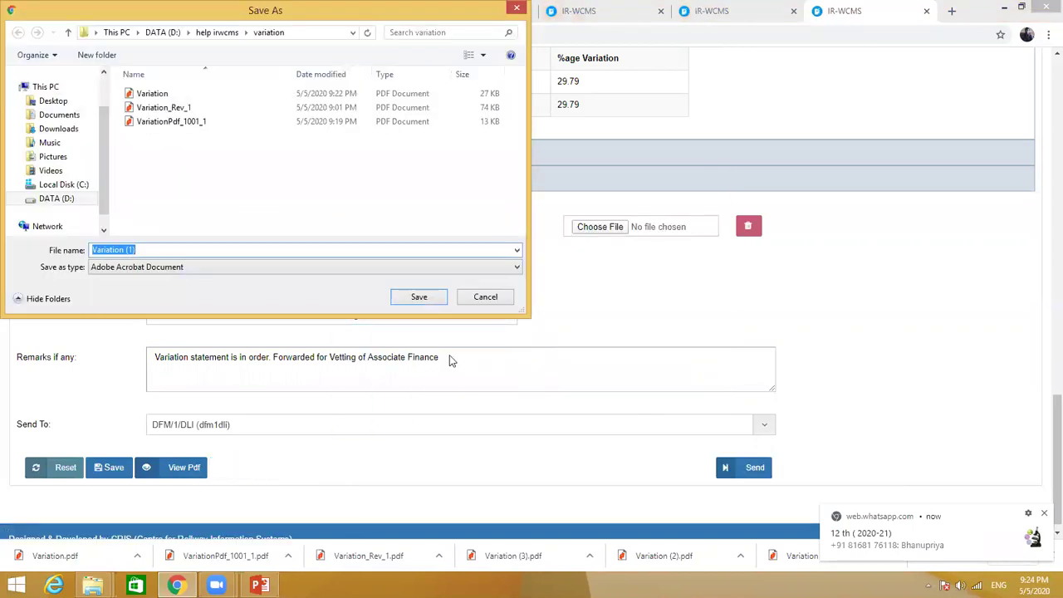
# Save the signed PDF as "Variation (1)" and send the variation to DFM/1/DLI, confirming further processing
pyautogui.click(421, 297)
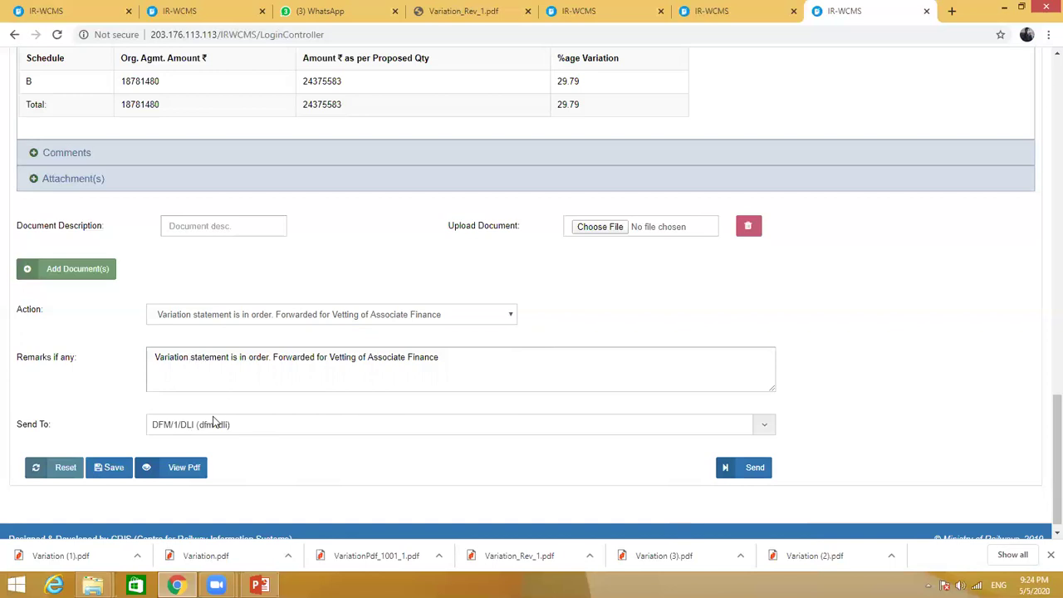
pyautogui.click(752, 472)
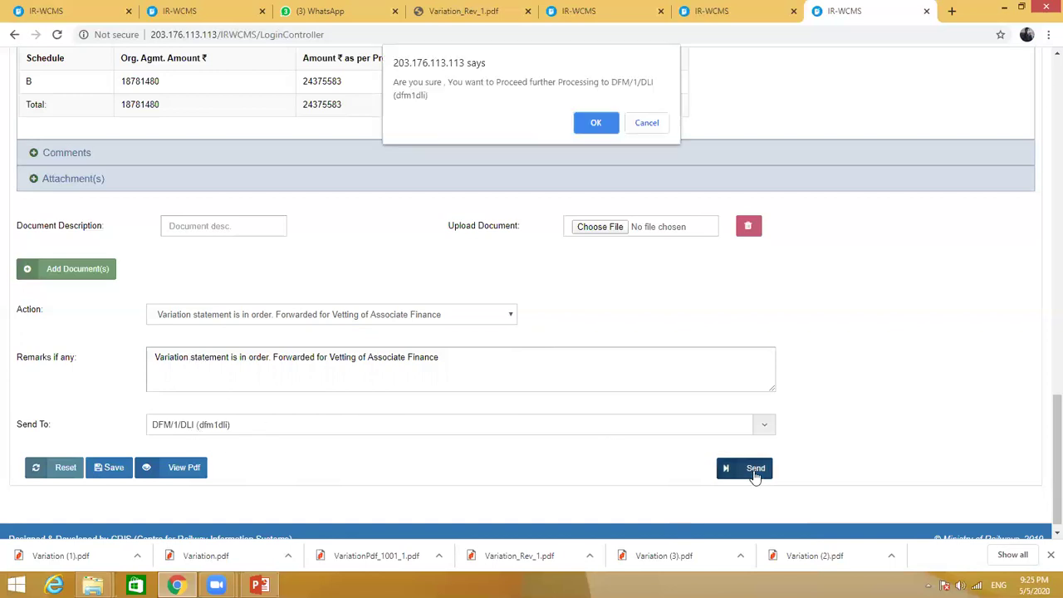
pyautogui.click(595, 124)
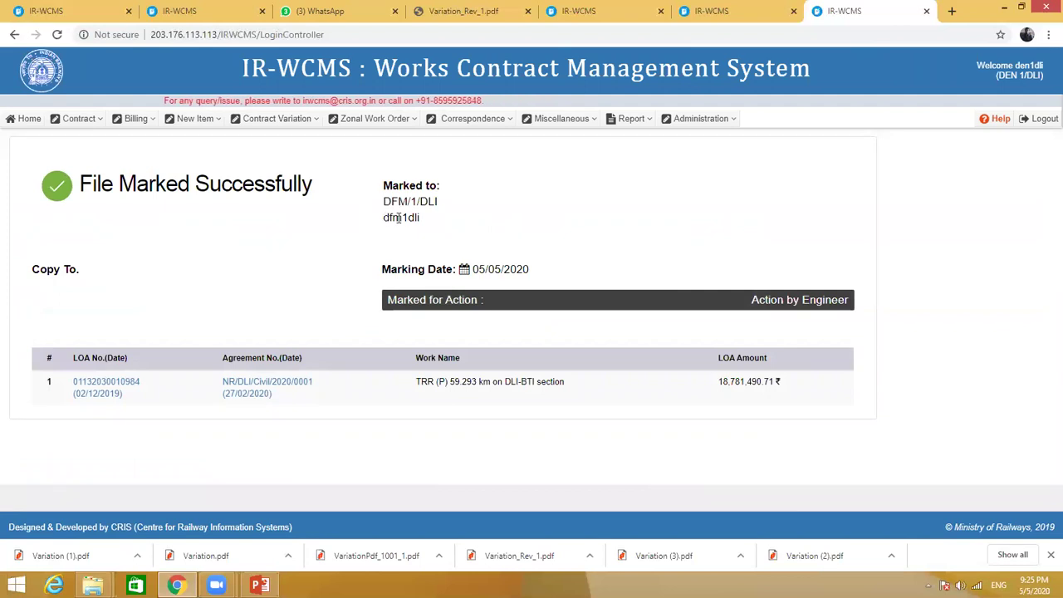
pyautogui.tripleClick(383, 217)
pyautogui.click(383, 217)
pyautogui.moveTo(383, 218); pyautogui.dragTo(422, 219)
pyautogui.rightClick(407, 223)
pyautogui.click(634, 232)
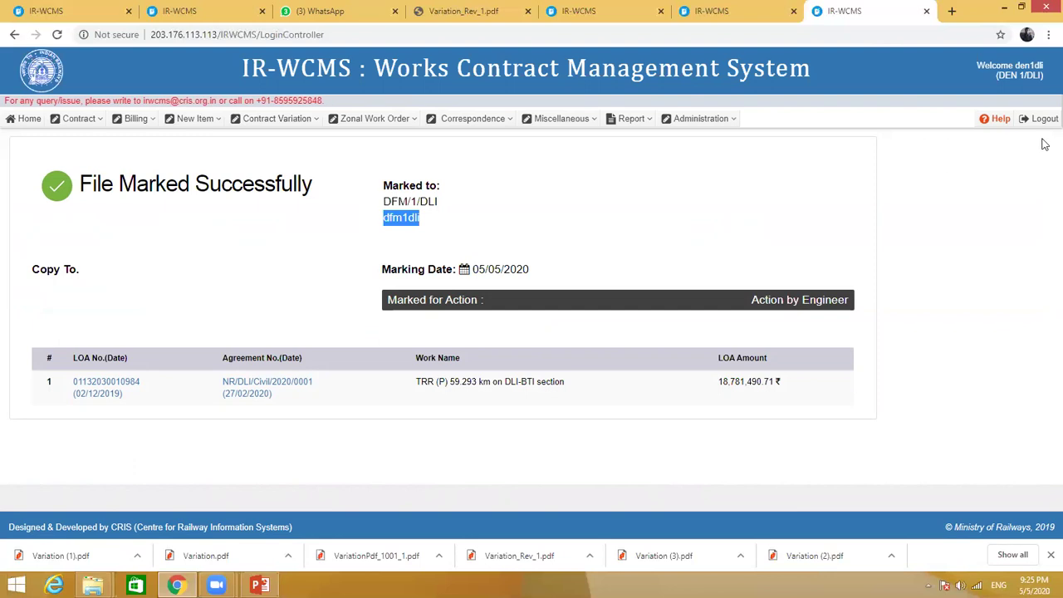
# Log out of the DEN 1/DLI account and sign in as dfm1dli with the saved account password
pyautogui.click(1046, 122)
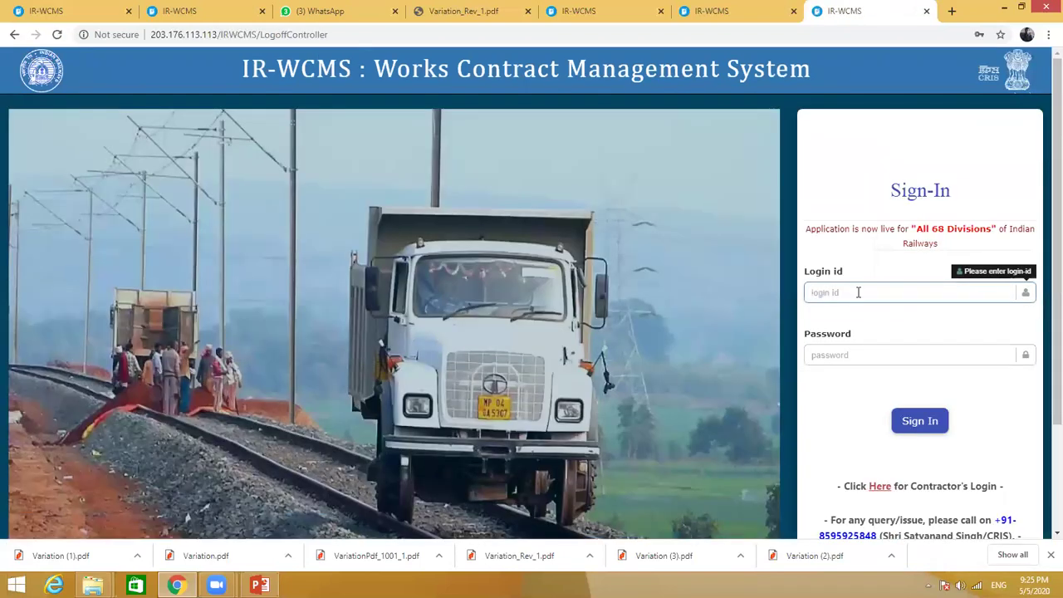
pyautogui.click(848, 294)
pyautogui.hotkey('ctrl', 'v')
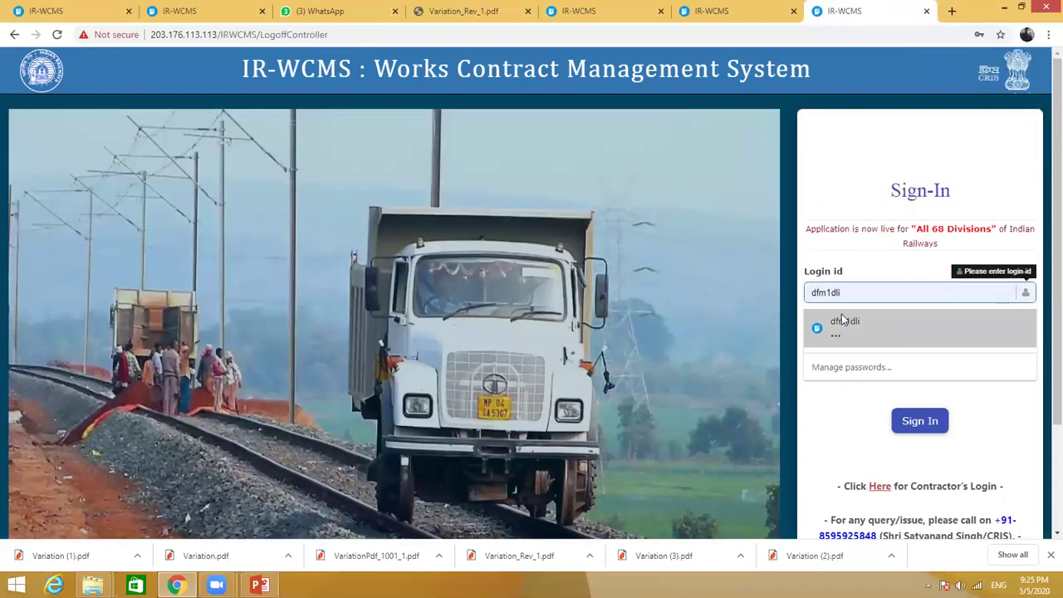
pyautogui.click(841, 314)
pyautogui.click(914, 421)
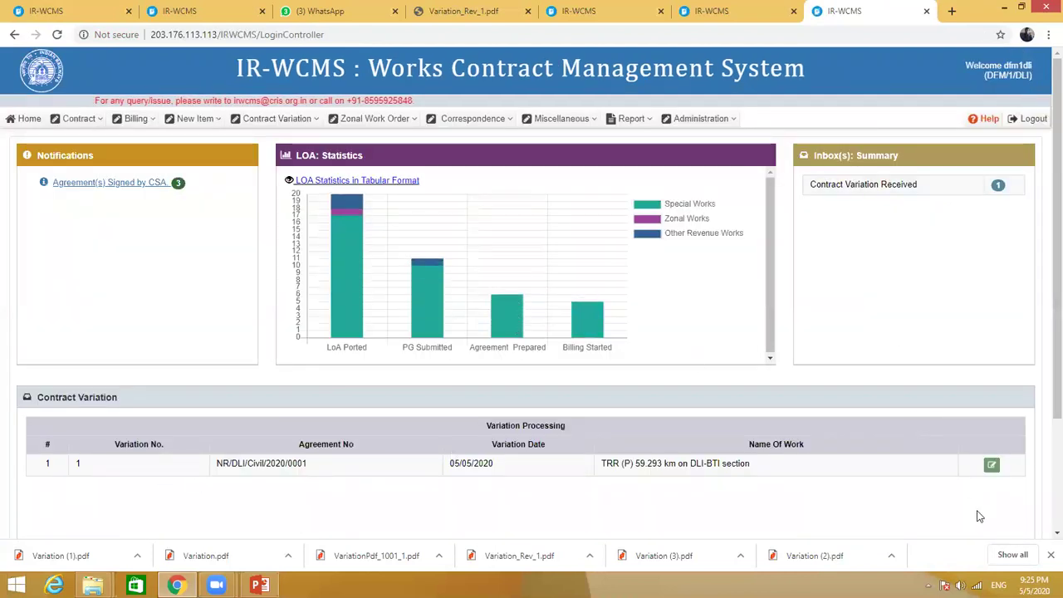
# Open the received TRR (P) 59.293 km DLI-BTI variation and set its action to "Variation statement is Vetted. Competent Authority approval may be obtained."
pyautogui.click(993, 467)
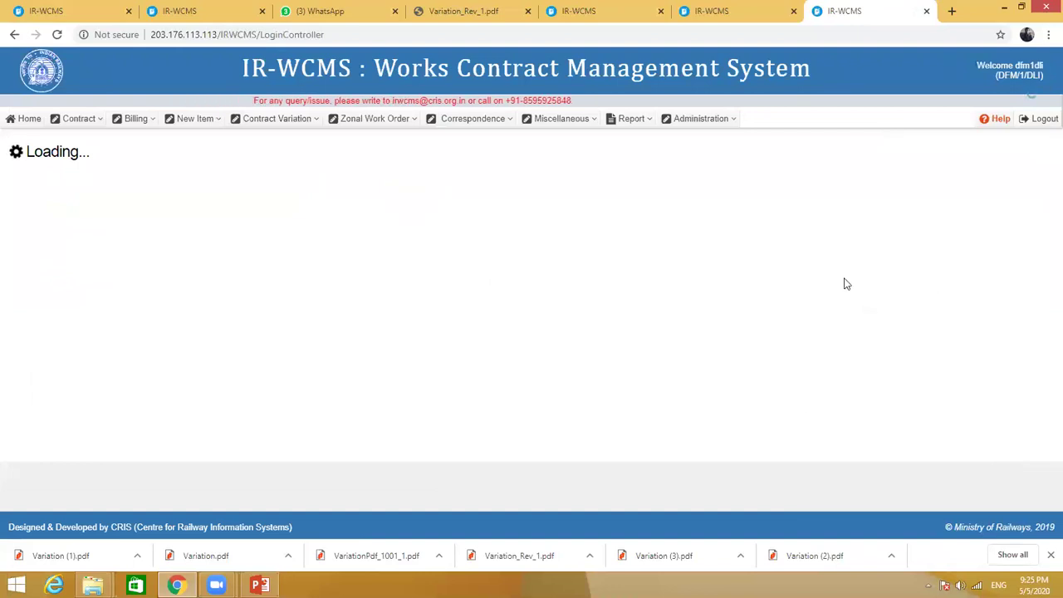
pyautogui.scroll(-5, 437, 327)
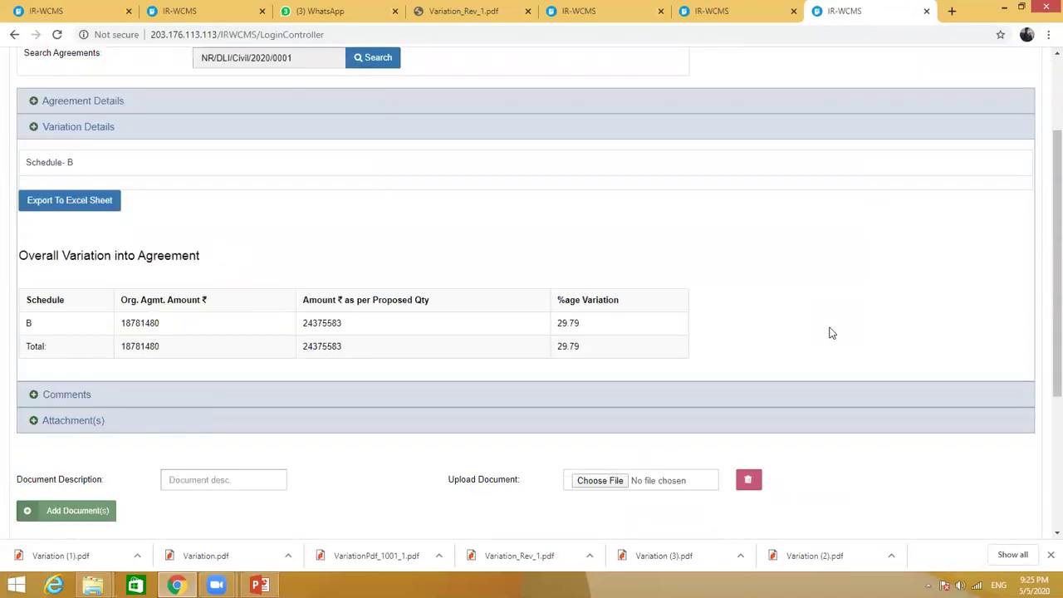
pyautogui.click(237, 321)
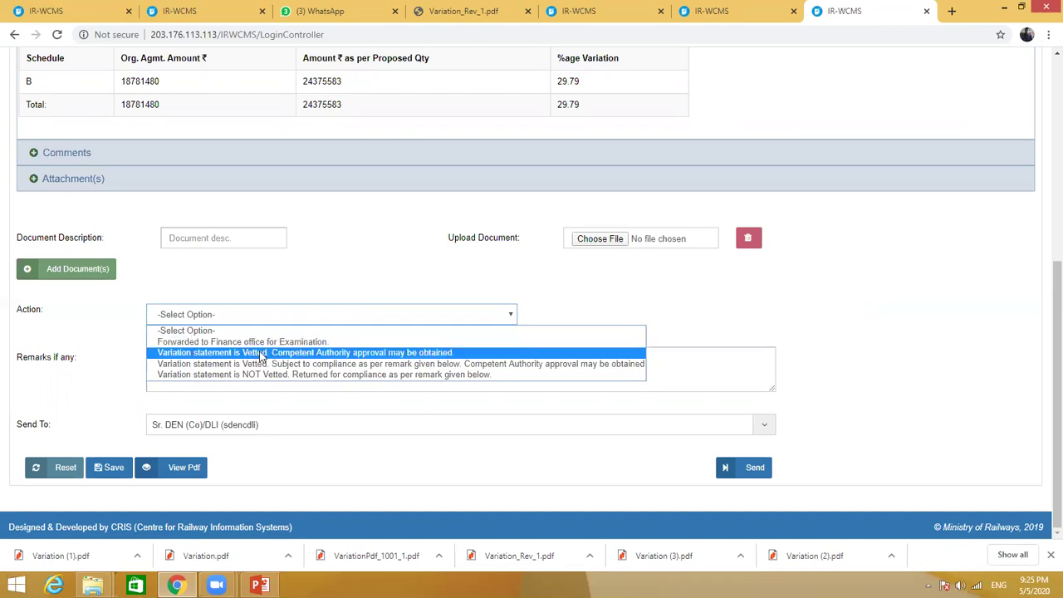
pyautogui.click(260, 353)
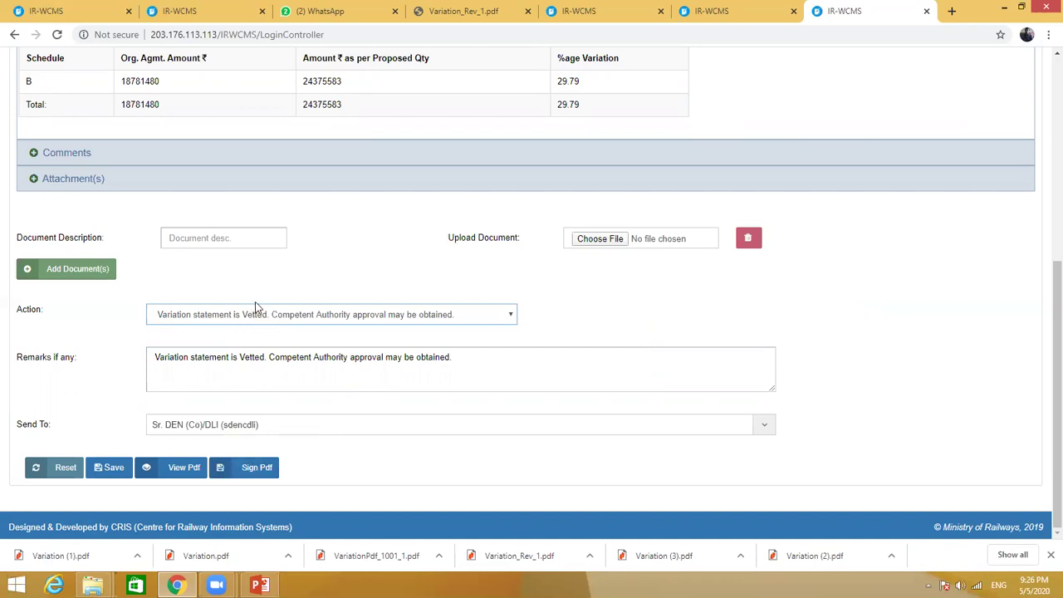
# Sign the variation PDF with the "Class 3 individual test" certificate and save it as "Variation (2)"
pyautogui.click(243, 472)
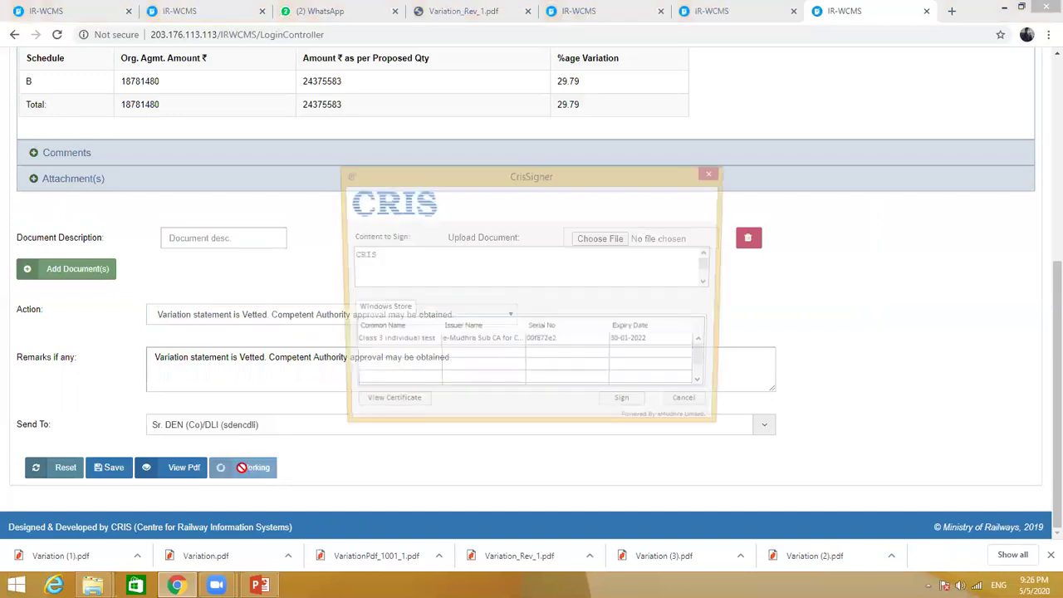
pyautogui.click(394, 343)
pyautogui.click(617, 410)
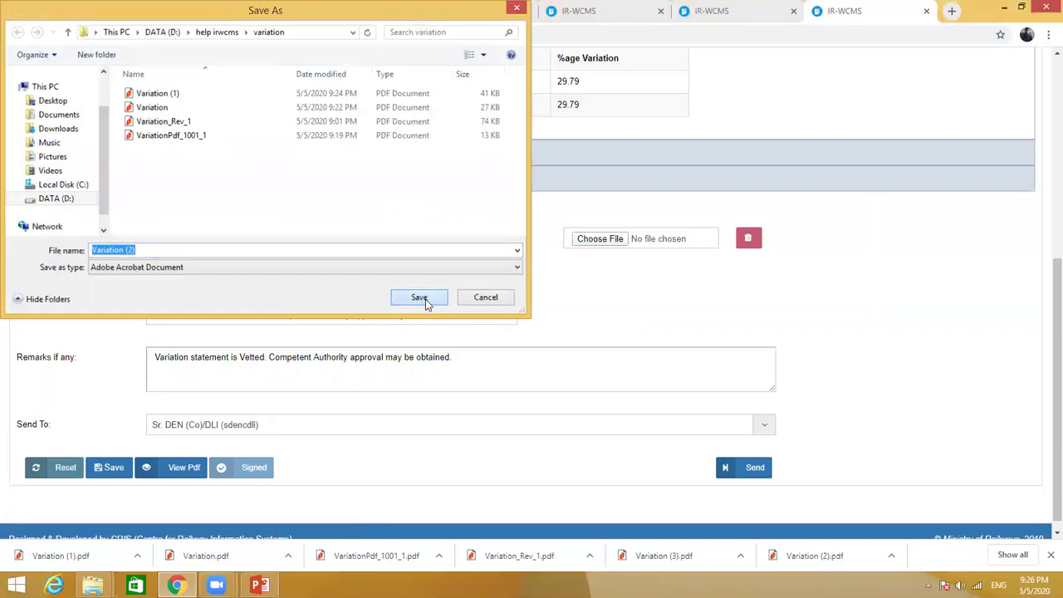
pyautogui.click(419, 298)
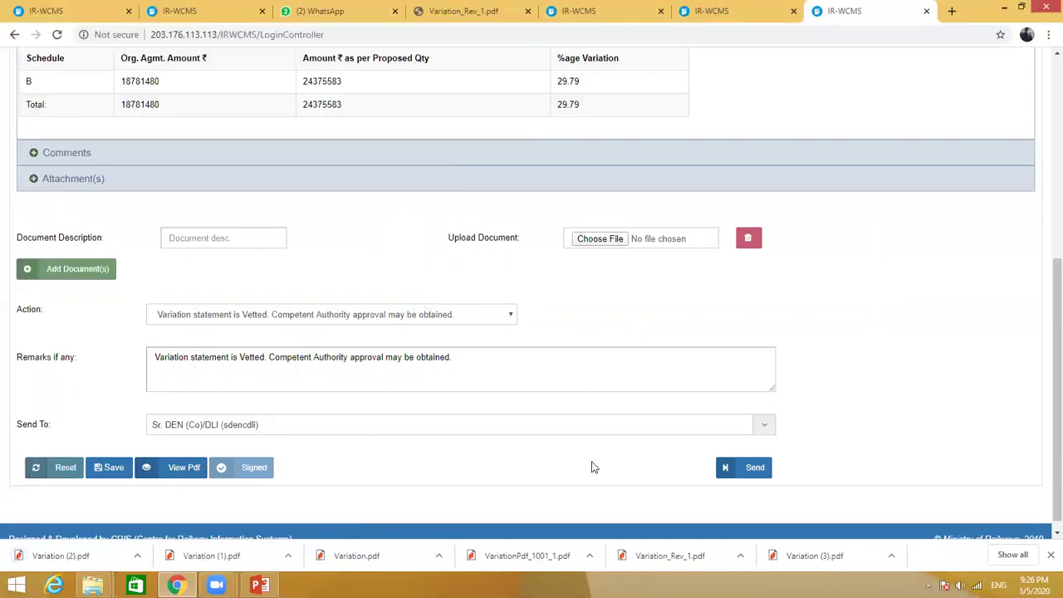
# Send the vetted variation to Sr. DEN (Co)/DLI, confirming further processing, and copy the recipient's login ID sdencdli
pyautogui.click(747, 469)
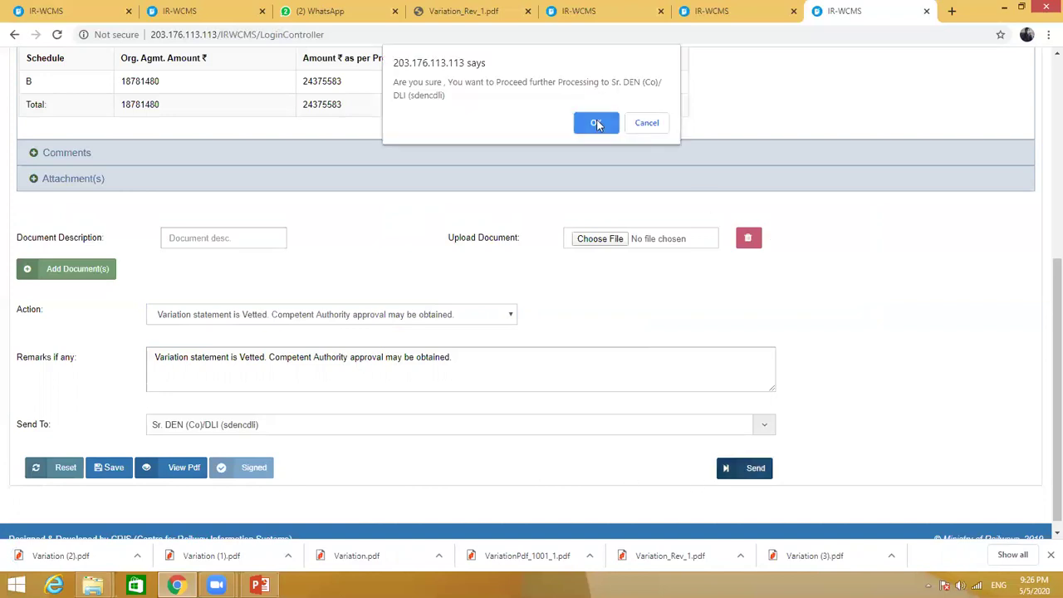
pyautogui.click(597, 123)
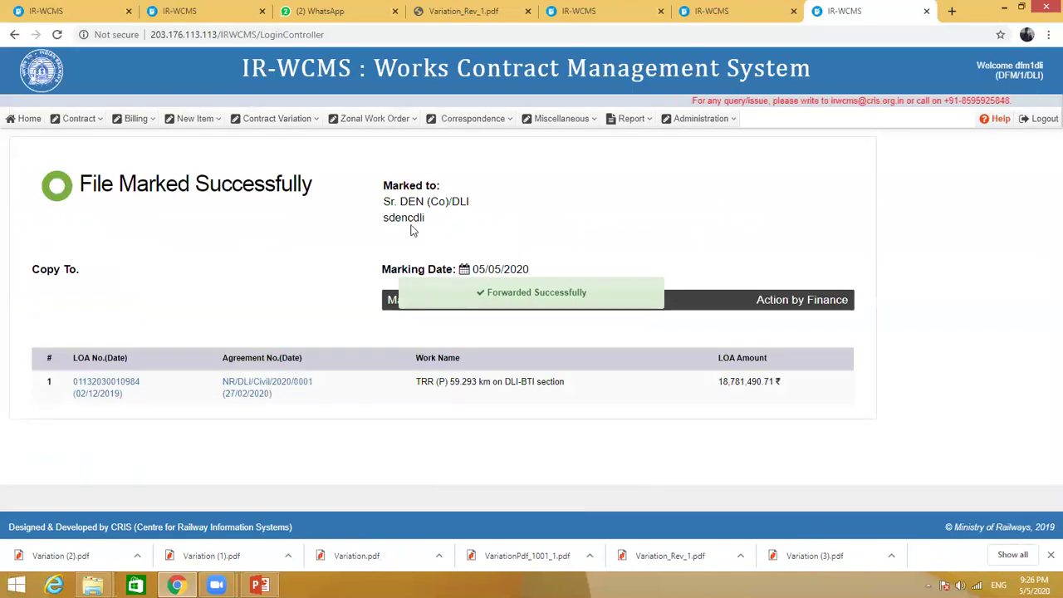
pyautogui.doubleClick(430, 220)
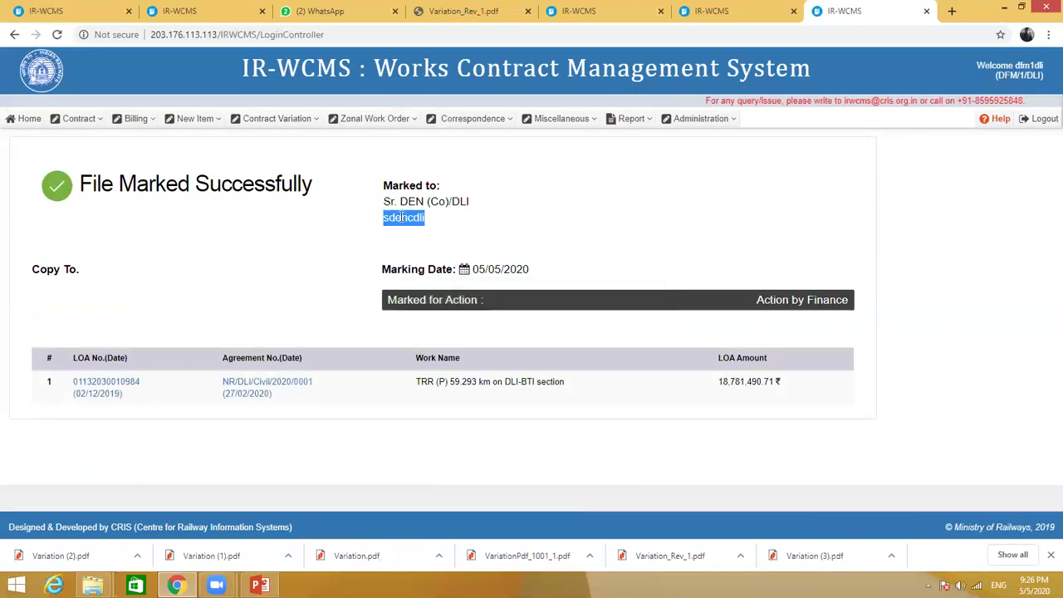
pyautogui.rightClick(403, 218)
pyautogui.click(424, 228)
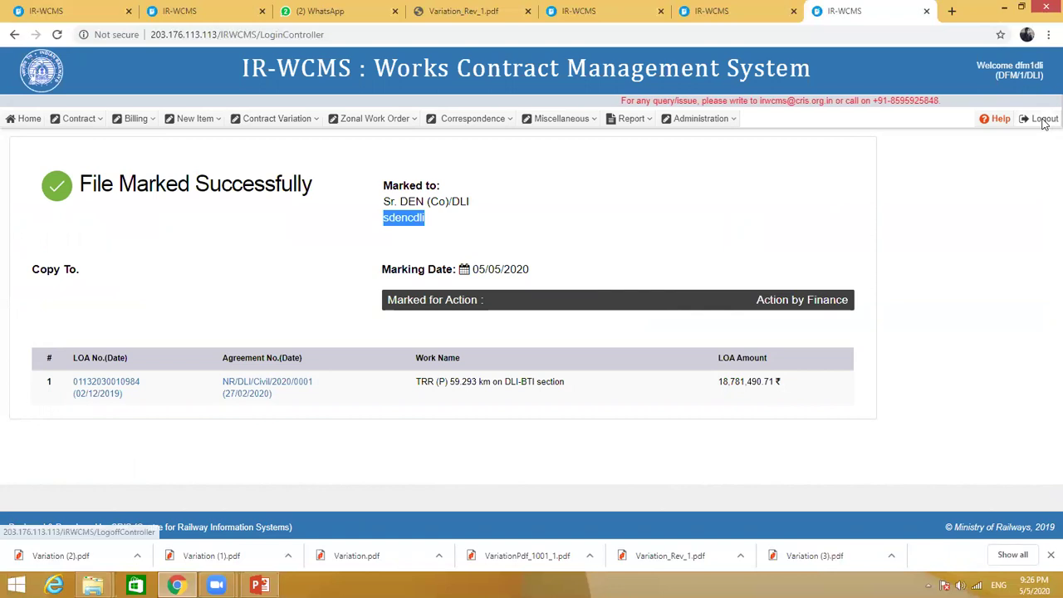
# Log out of the DFM/1/DLI account and sign in as sdencdli with the saved account password
pyautogui.click(1045, 121)
pyautogui.click(825, 293)
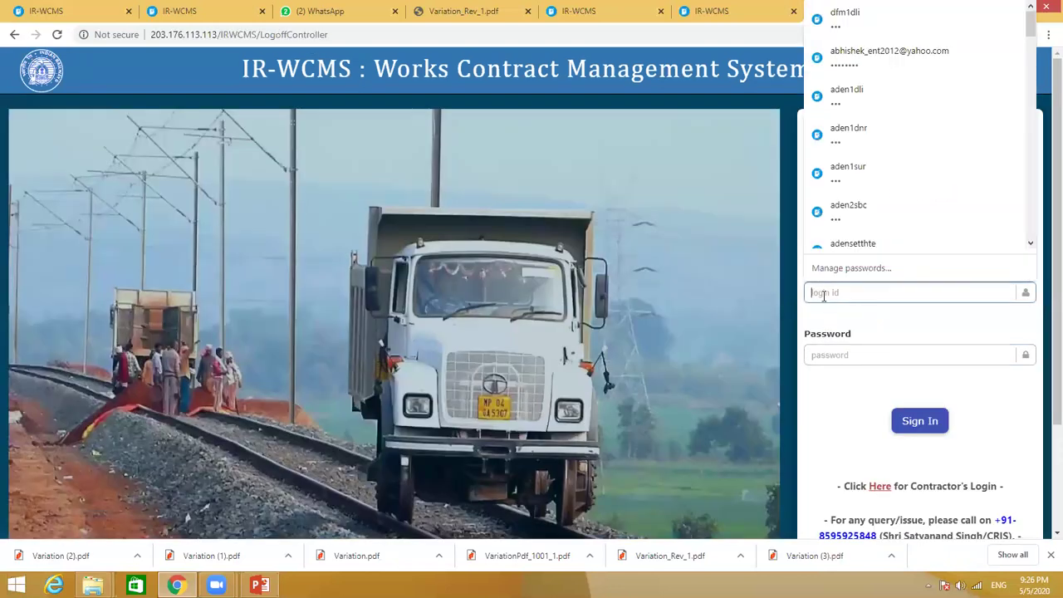
pyautogui.hotkey('ctrl', 'v')
pyautogui.click(867, 333)
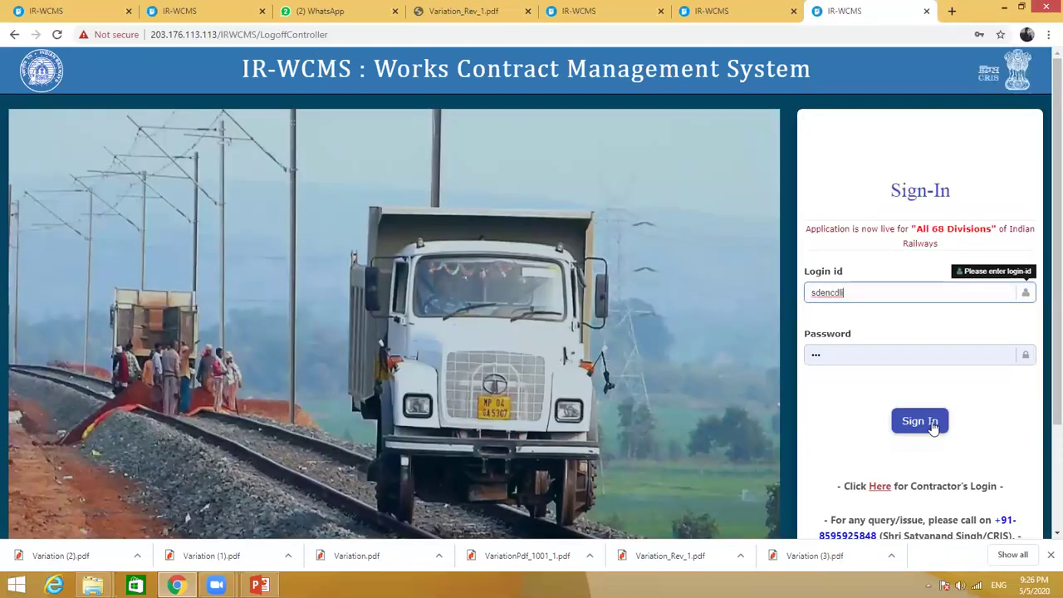
pyautogui.click(922, 422)
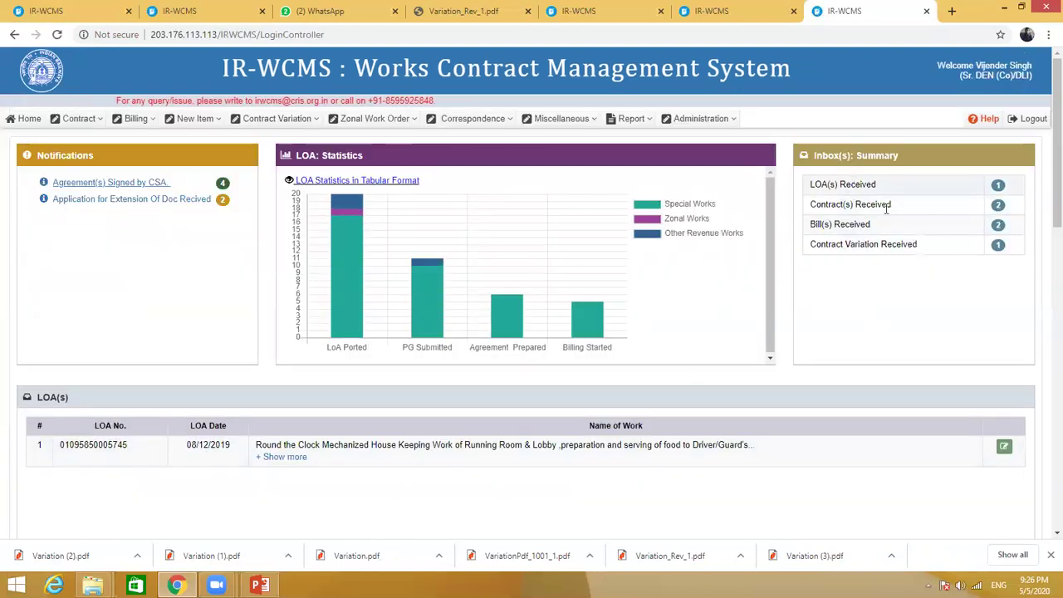
# Open the TRR (P) 59.293 km DLI-BTI entry among the received contract variations and set its action to "Variation is sanctioned."
pyautogui.click(998, 245)
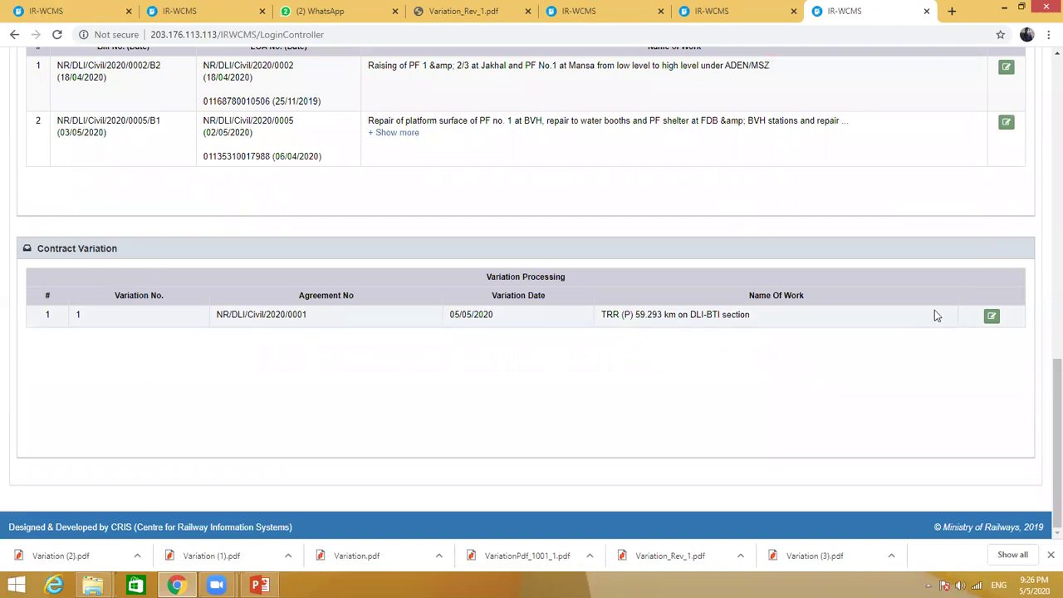
pyautogui.click(991, 318)
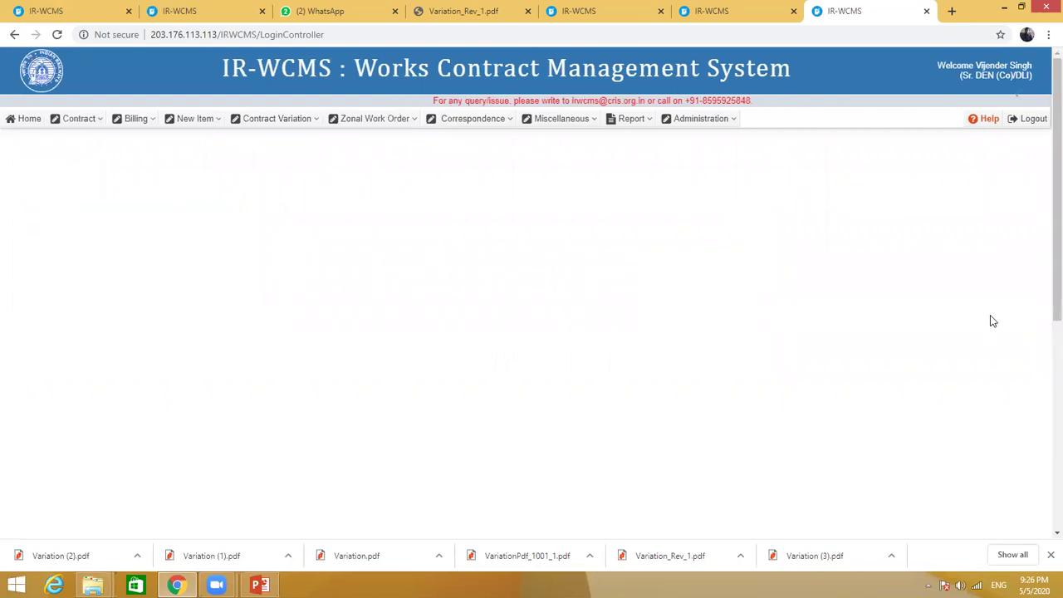
pyautogui.moveTo(1044, 264); pyautogui.dragTo(1044, 437)
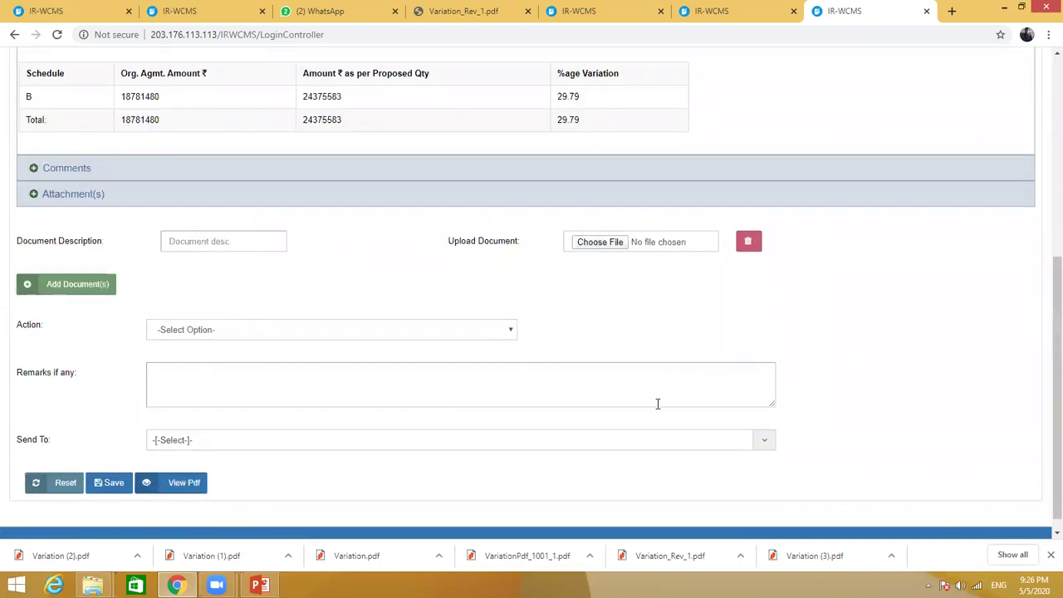
pyautogui.click(221, 336)
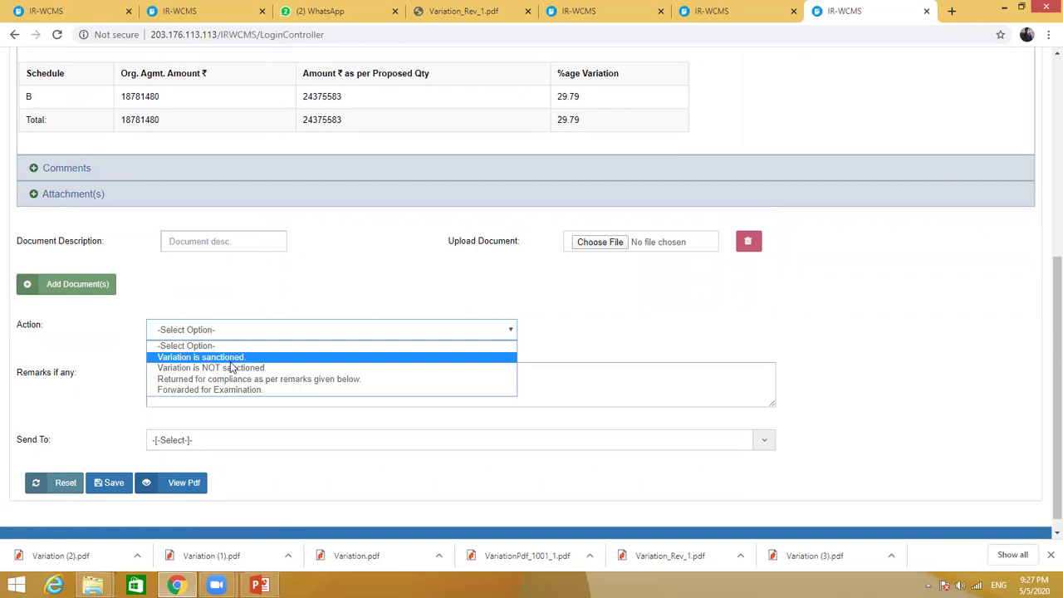
pyautogui.click(233, 359)
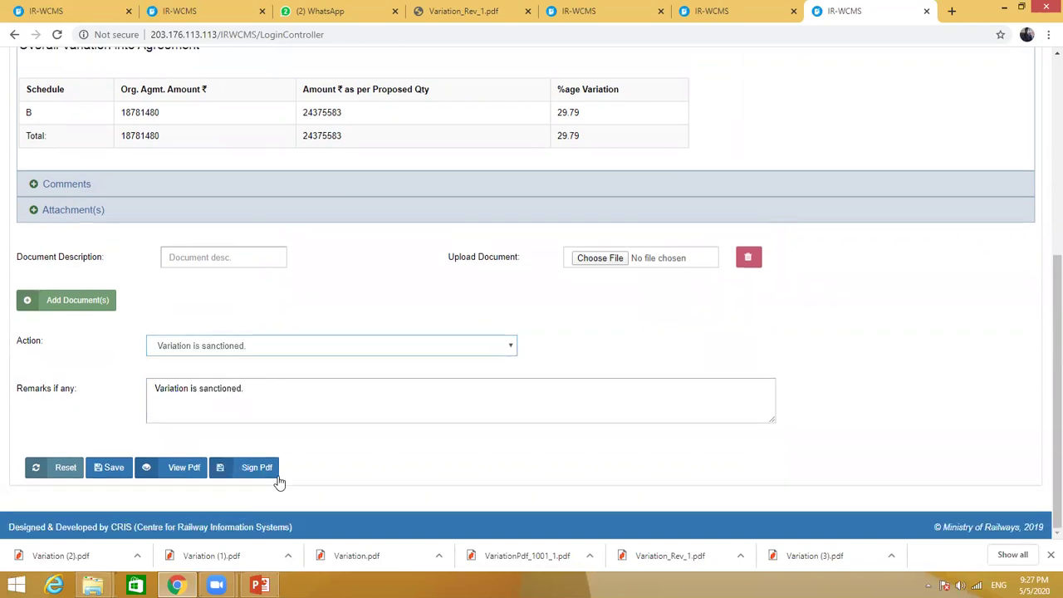
# Try the action "Variation is NOT sanctioned." and restore it to "Variation is sanctioned."
pyautogui.click(250, 349)
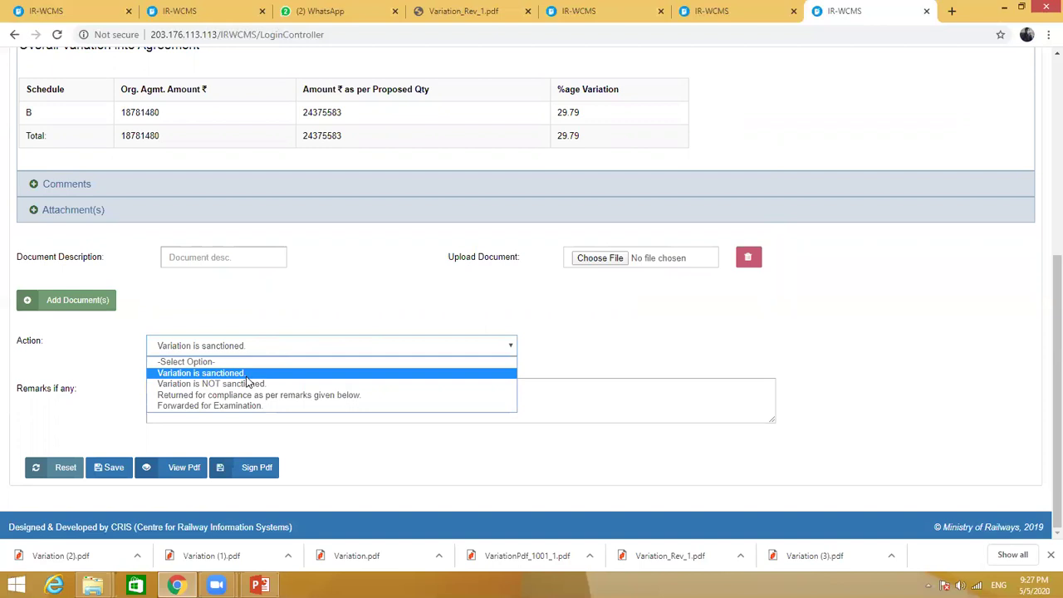
pyautogui.click(253, 384)
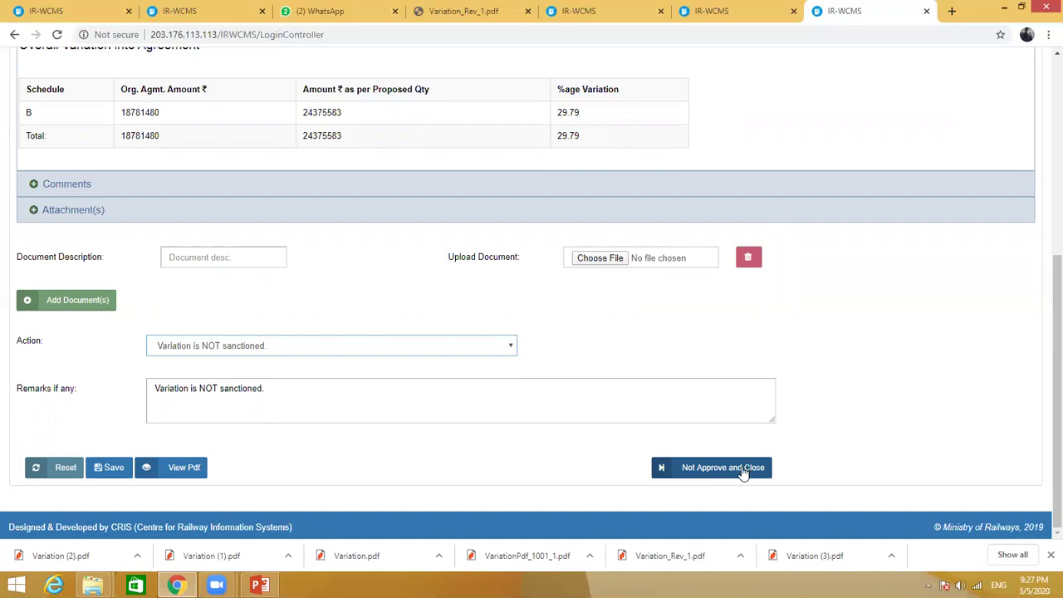
pyautogui.click(309, 350)
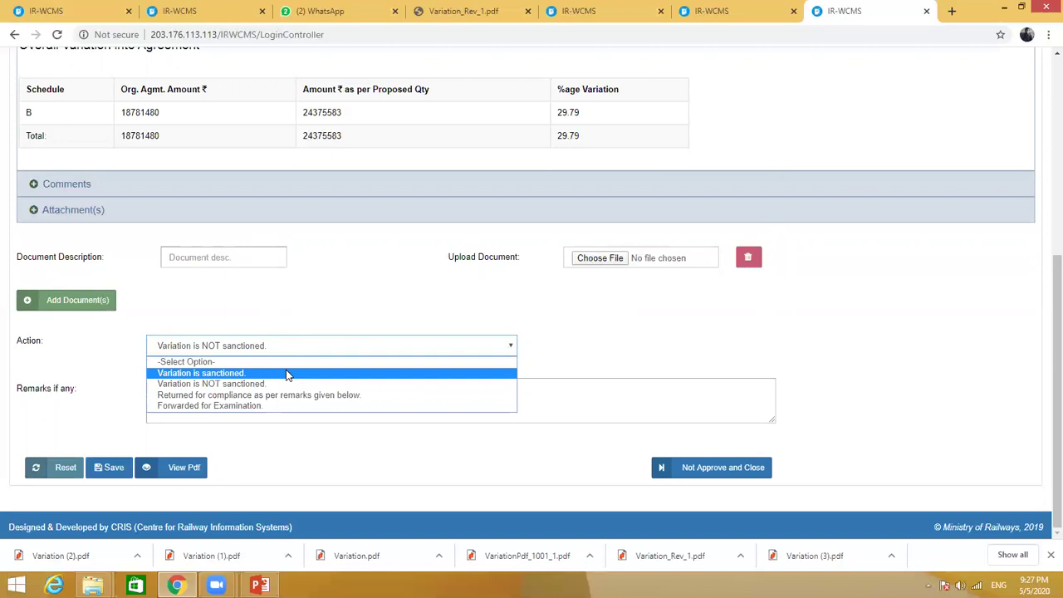
pyautogui.click(286, 374)
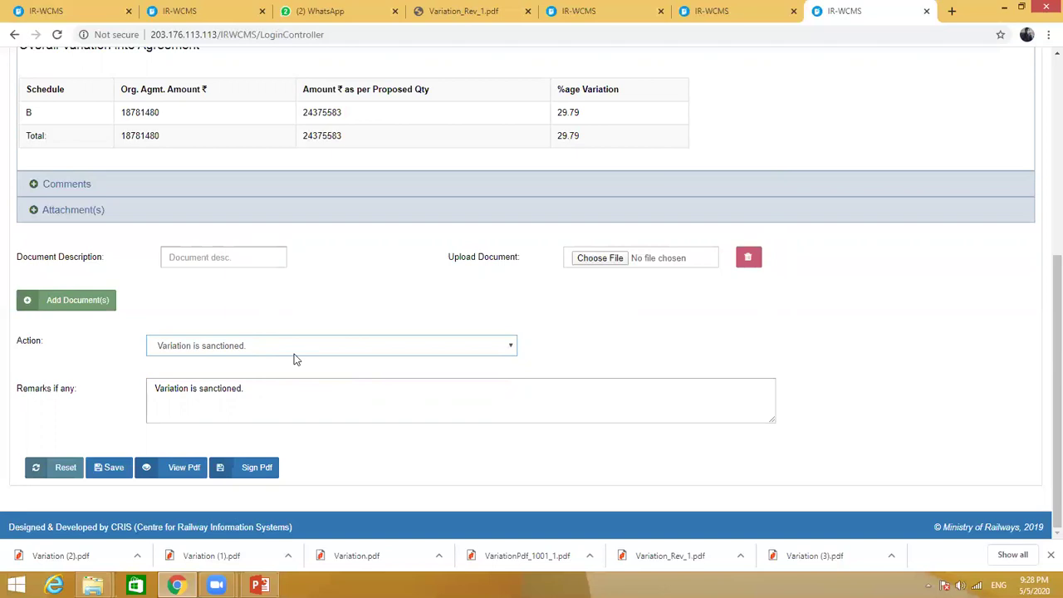
# Sign the sanctioned variation's PDF with the "Class 3 individual test" certificate and save it as "Variation (3)"
pyautogui.click(257, 466)
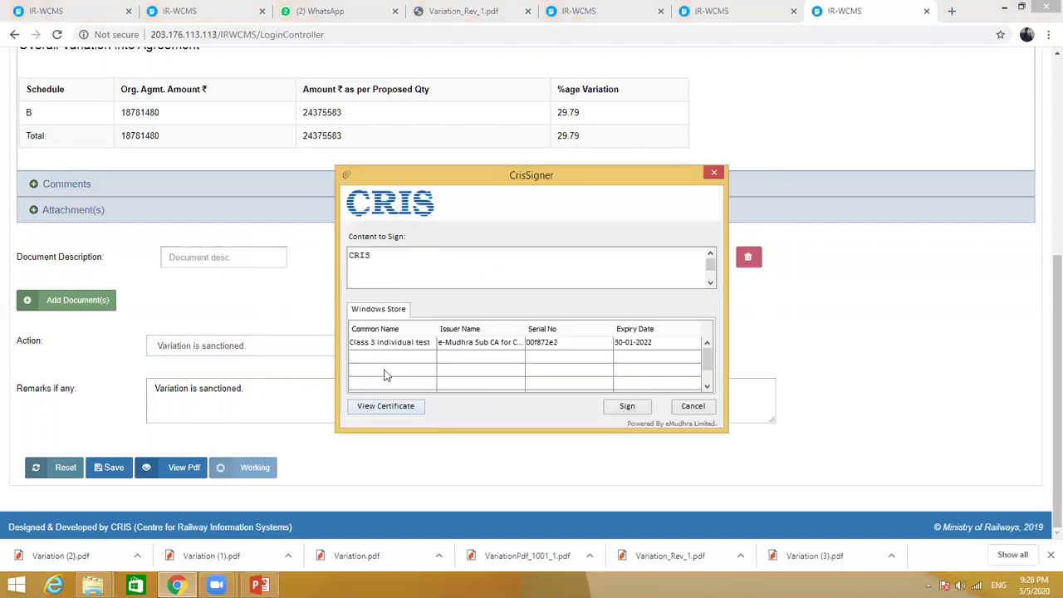
pyautogui.click(392, 347)
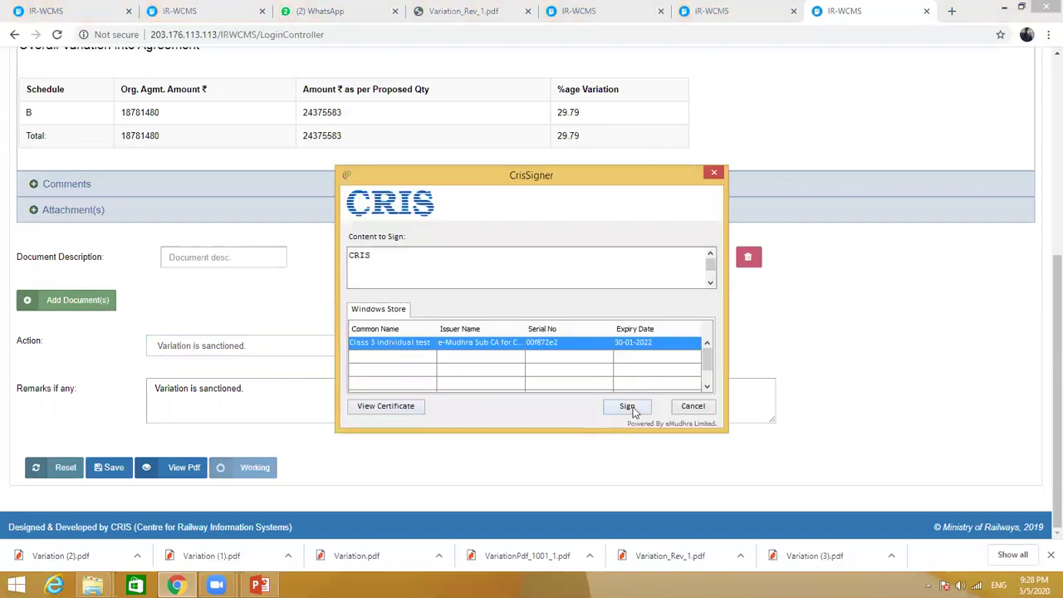
pyautogui.click(630, 407)
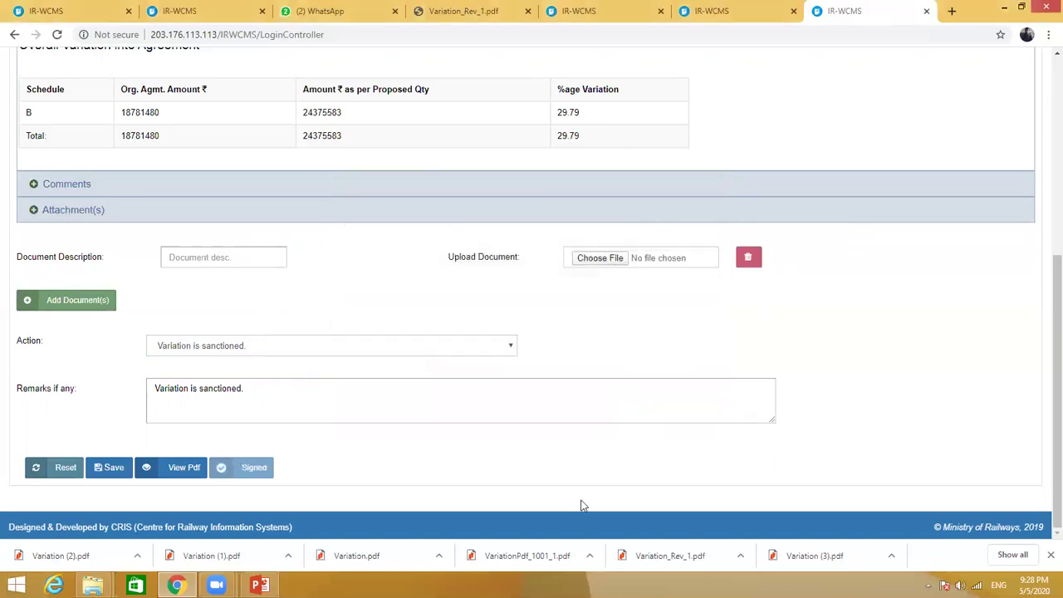
pyautogui.click(423, 301)
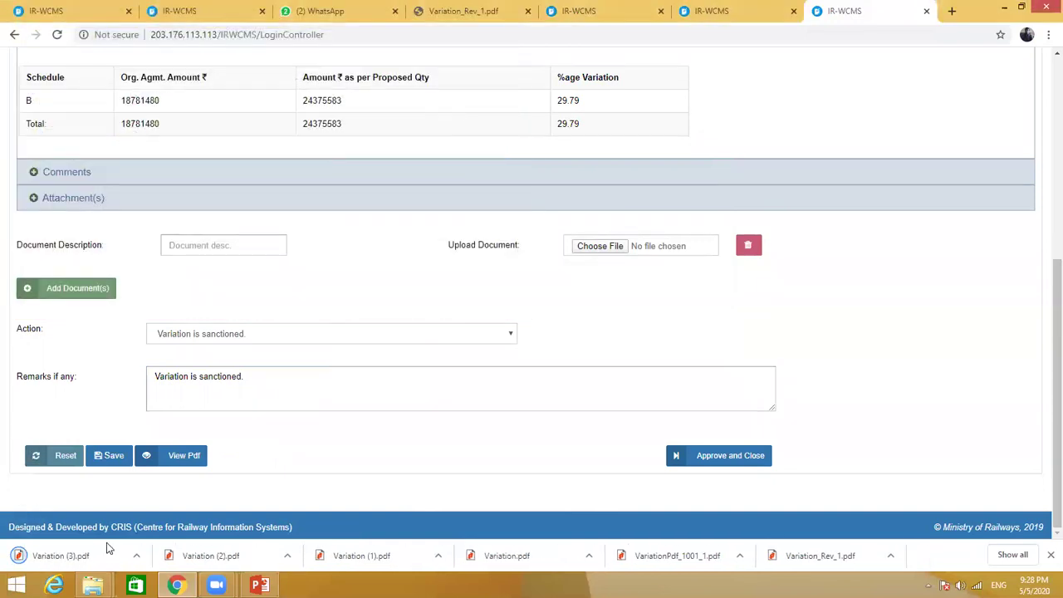
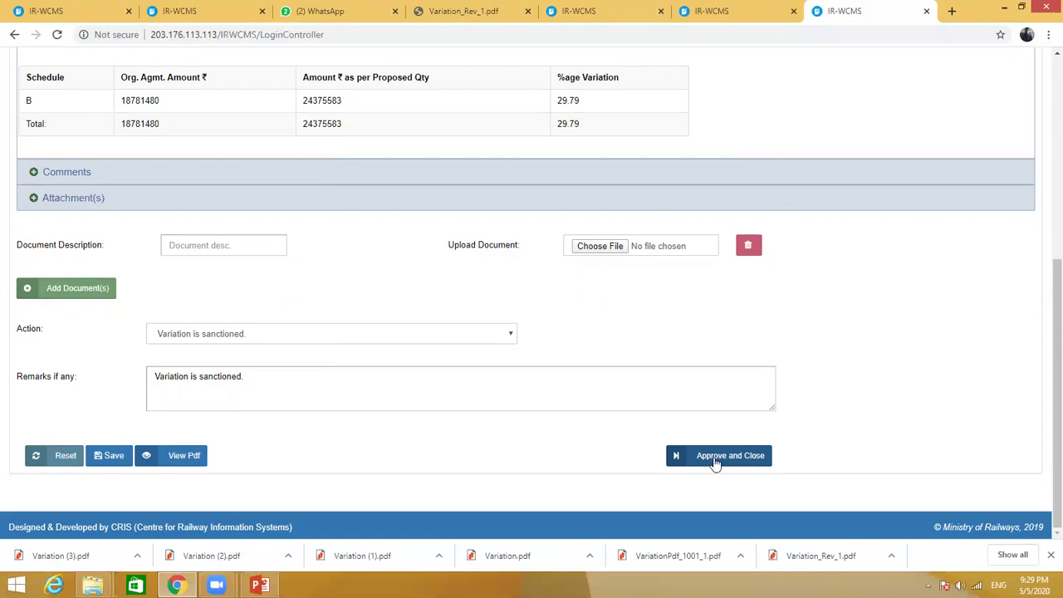
# Approve and close the sanctioned variation, and open the Variation Bank report
pyautogui.click(716, 458)
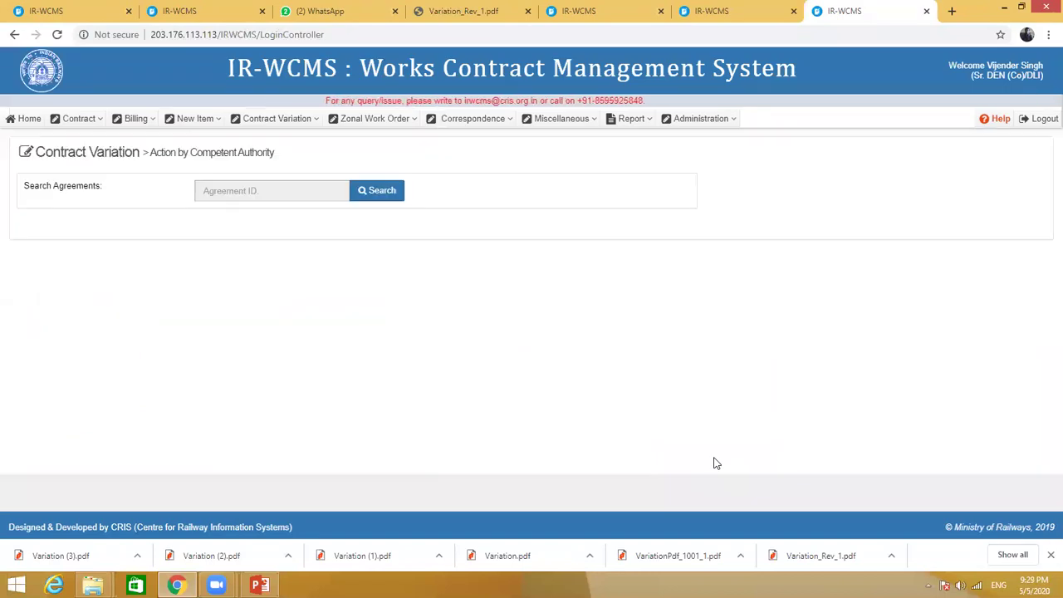
pyautogui.click(629, 122)
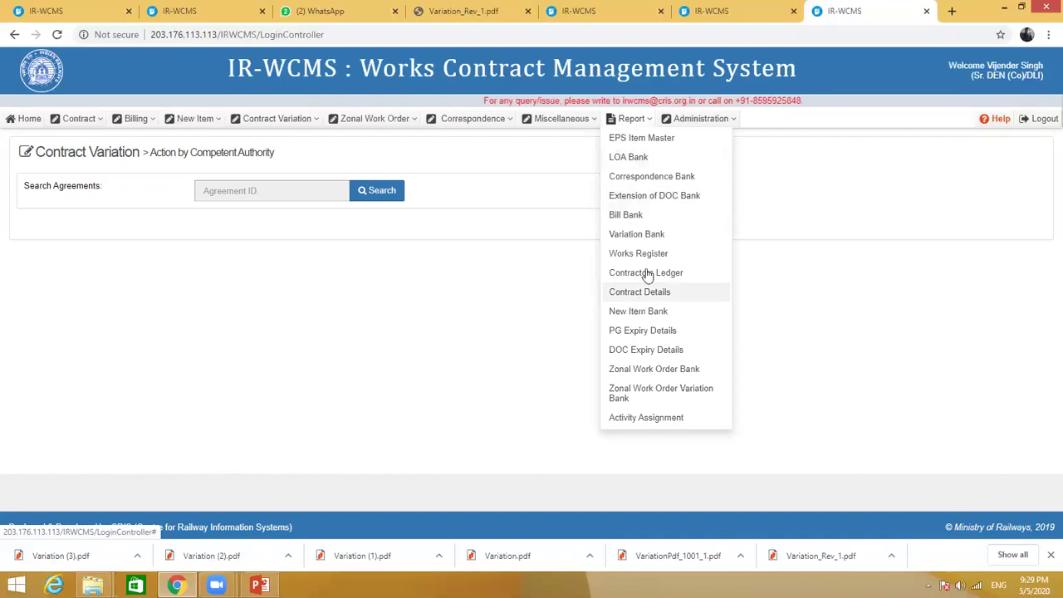
pyautogui.click(639, 236)
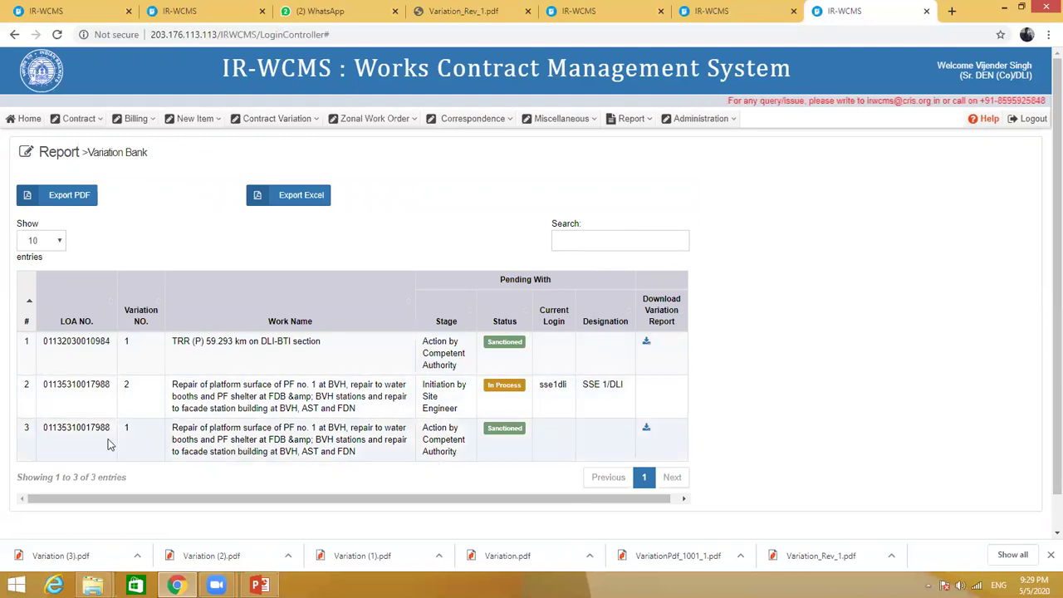
# Download the sanctioned variation report for the TRR (P) 59.293 km DLI-BTI section from the Variation Bank and open the PDF
pyautogui.scroll(-1, 640, 455)
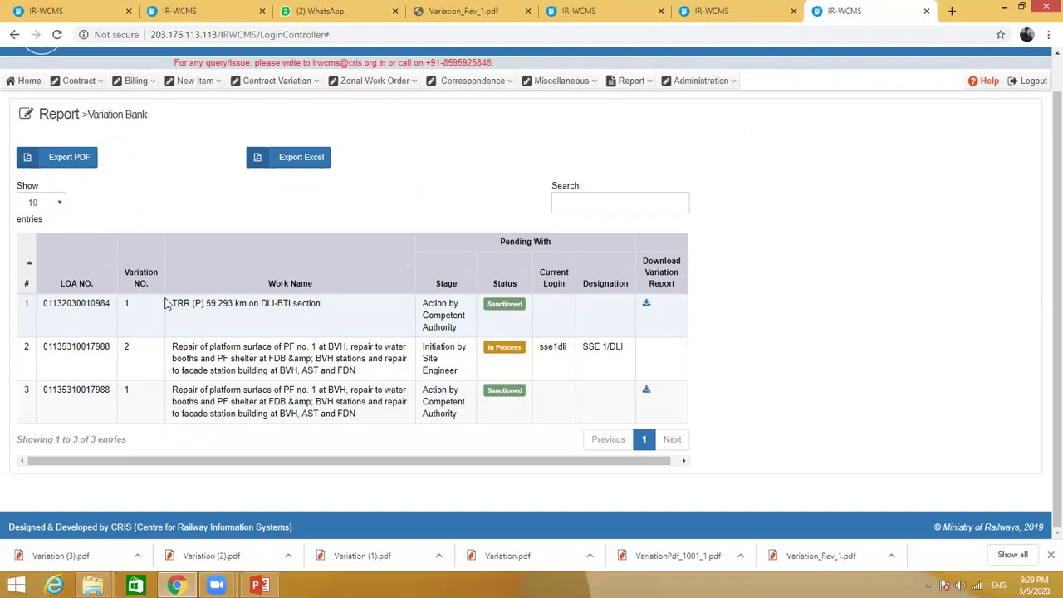
pyautogui.moveTo(176, 304); pyautogui.dragTo(349, 305)
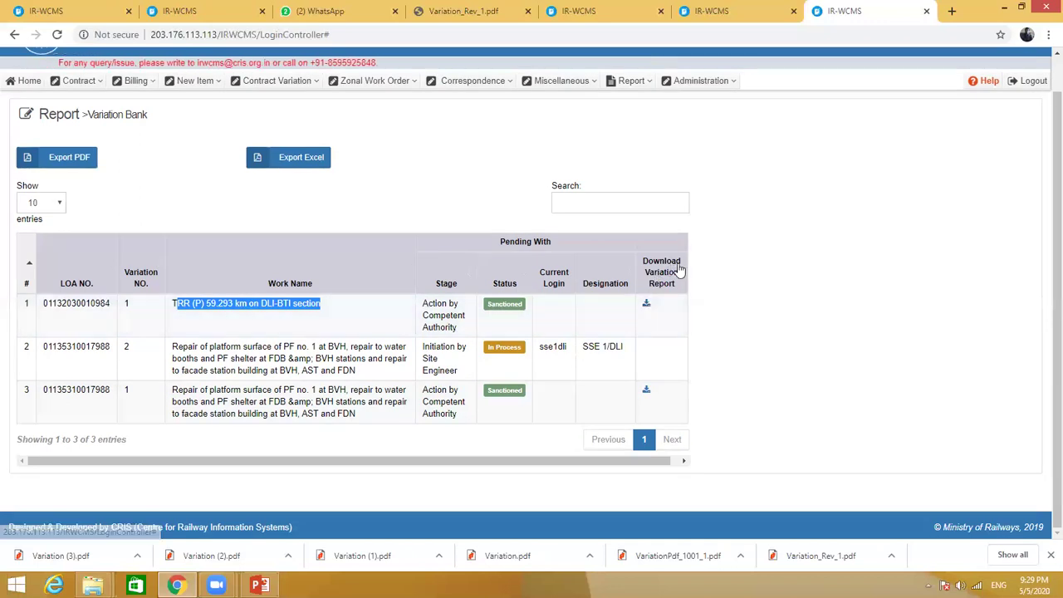
pyautogui.scroll(1, 648, 309)
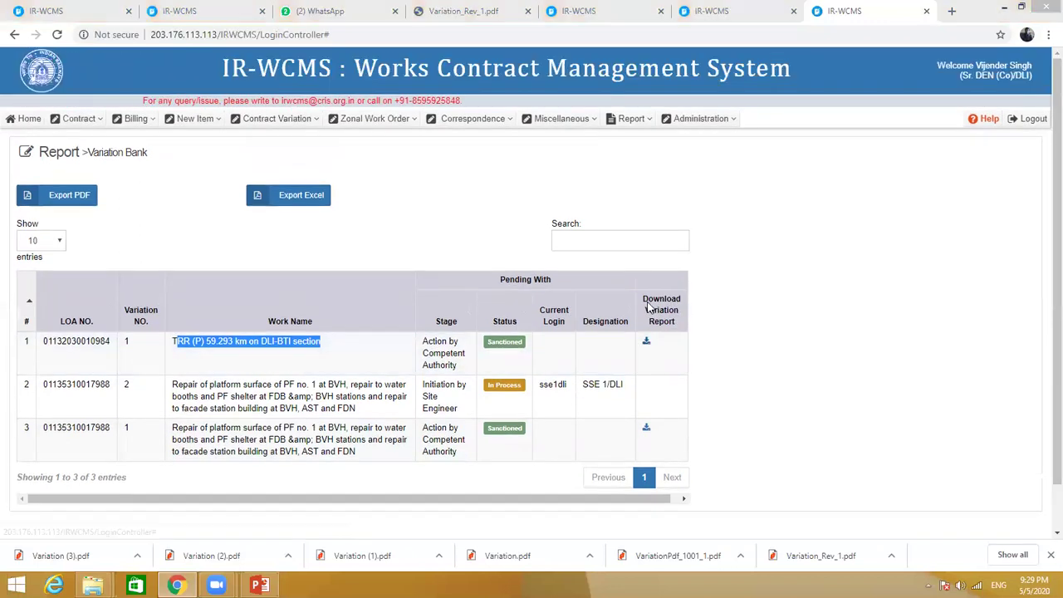
pyautogui.click(437, 303)
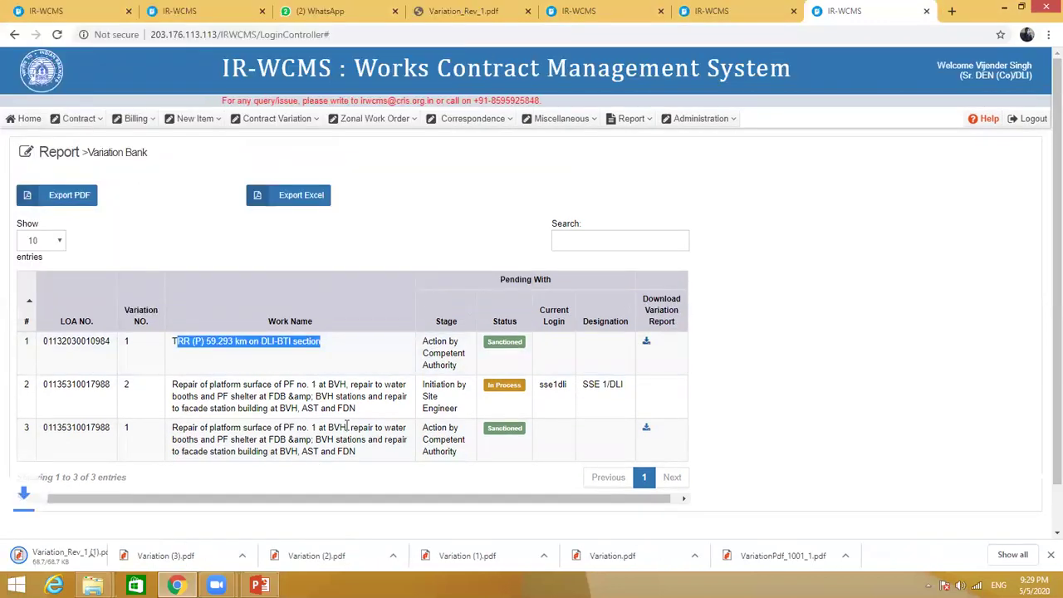
pyautogui.click(138, 556)
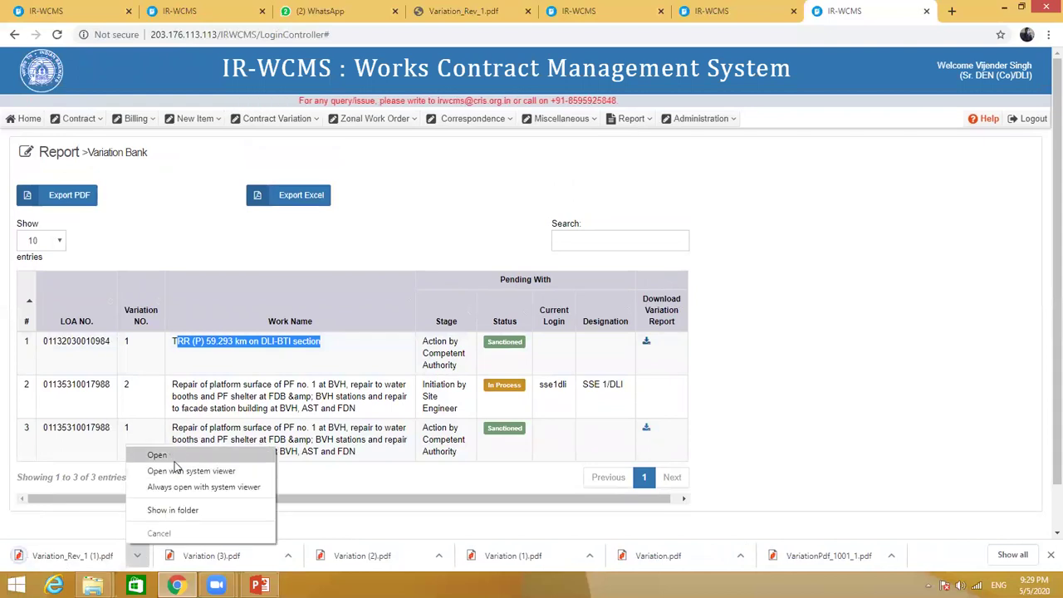
pyautogui.click(174, 464)
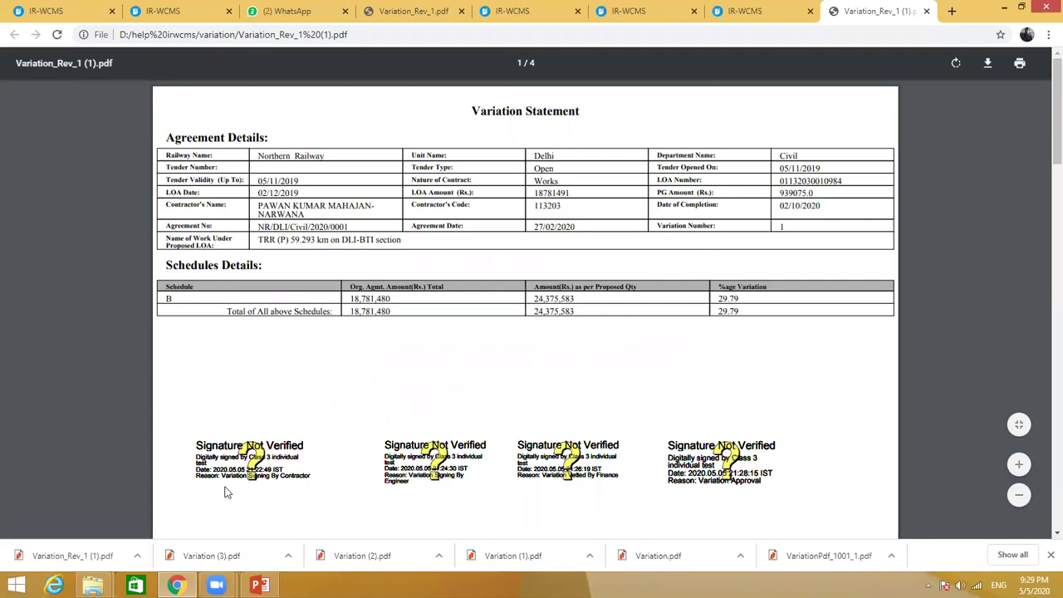
# Enlarge the variation statement's first page to examine the schedule details and the four digital signatures
pyautogui.hotkey('ctrl', '-')
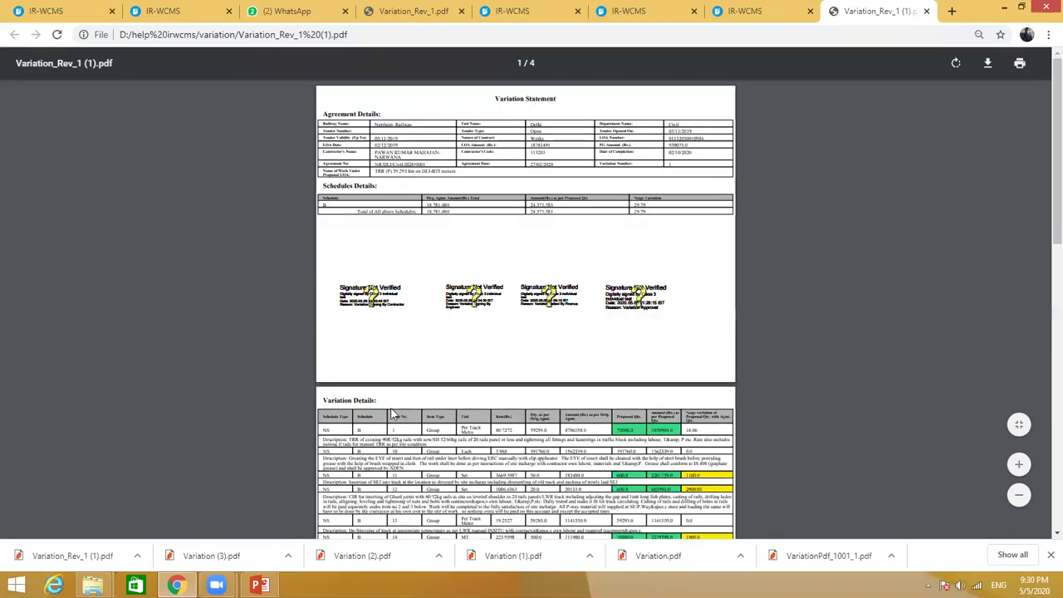
pyautogui.scroll(-1, 914, 407)
pyautogui.click(1020, 465)
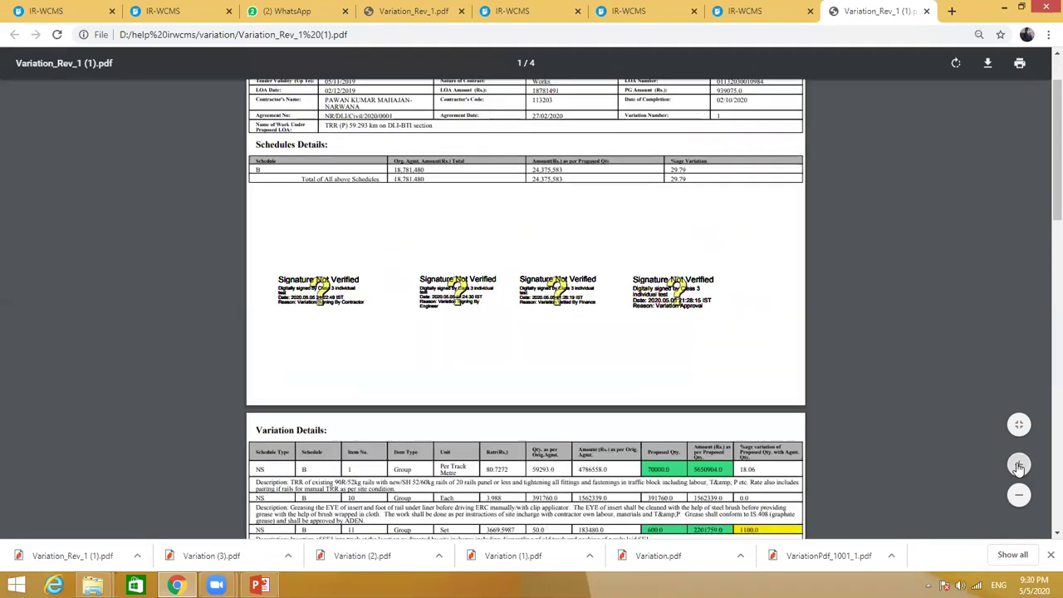
pyautogui.click(1019, 466)
pyautogui.click(1019, 465)
pyautogui.click(1020, 465)
pyautogui.click(1019, 465)
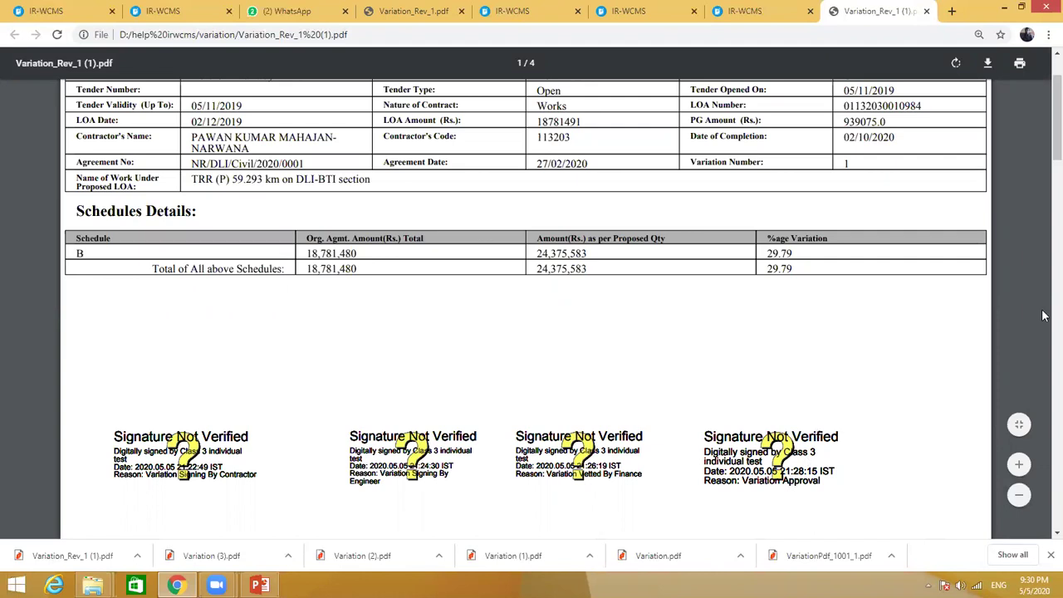
# Look through the Variation Details table for the items with highlighted proposed quantities, amounts and percentage variations
pyautogui.scroll(-2, 1045, 165)
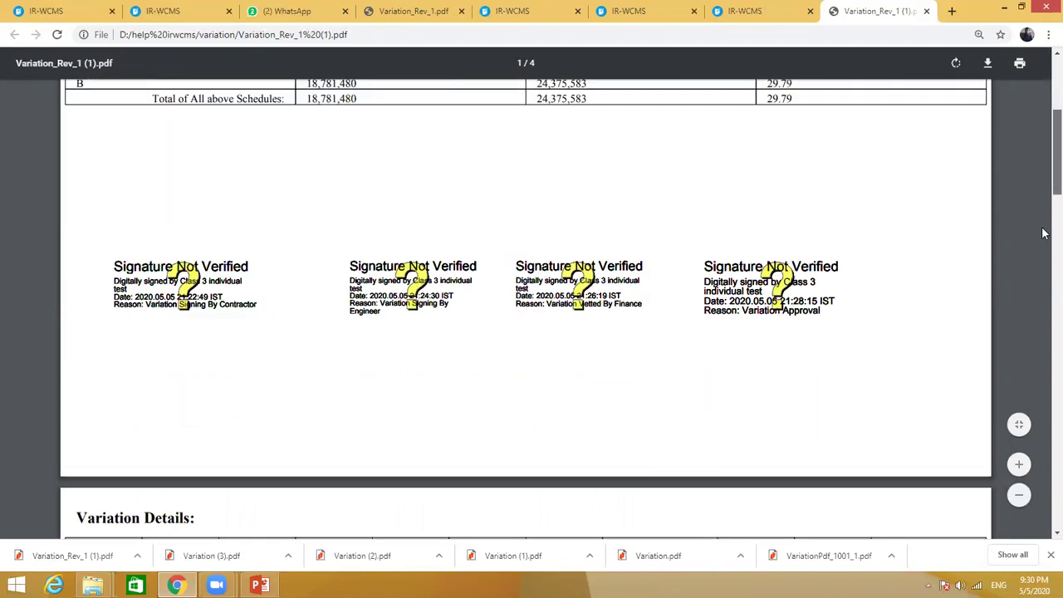
pyautogui.scroll(-4, 1045, 234)
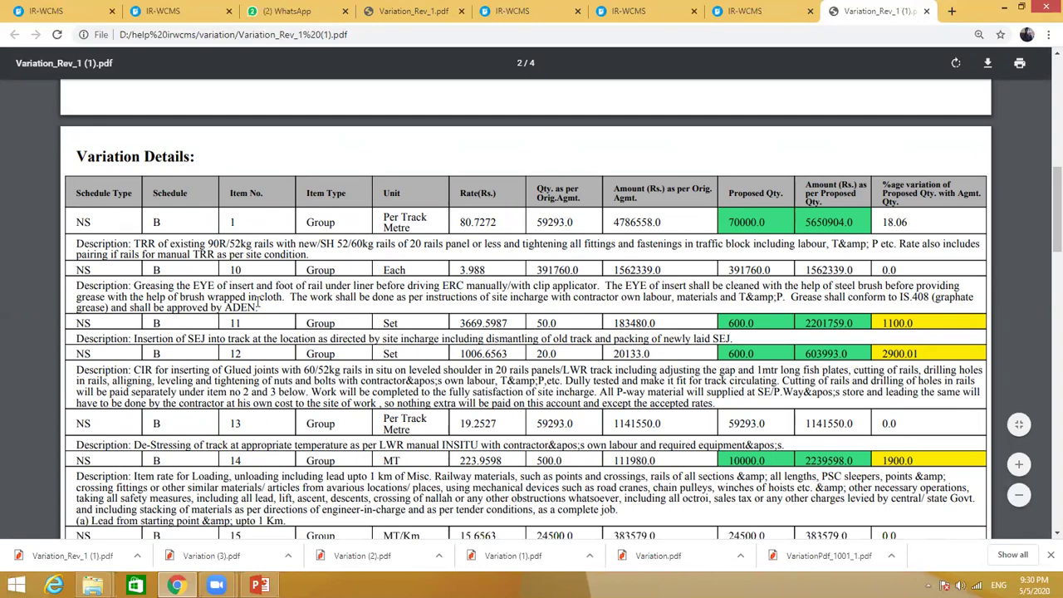
pyautogui.scroll(-2, 283, 348)
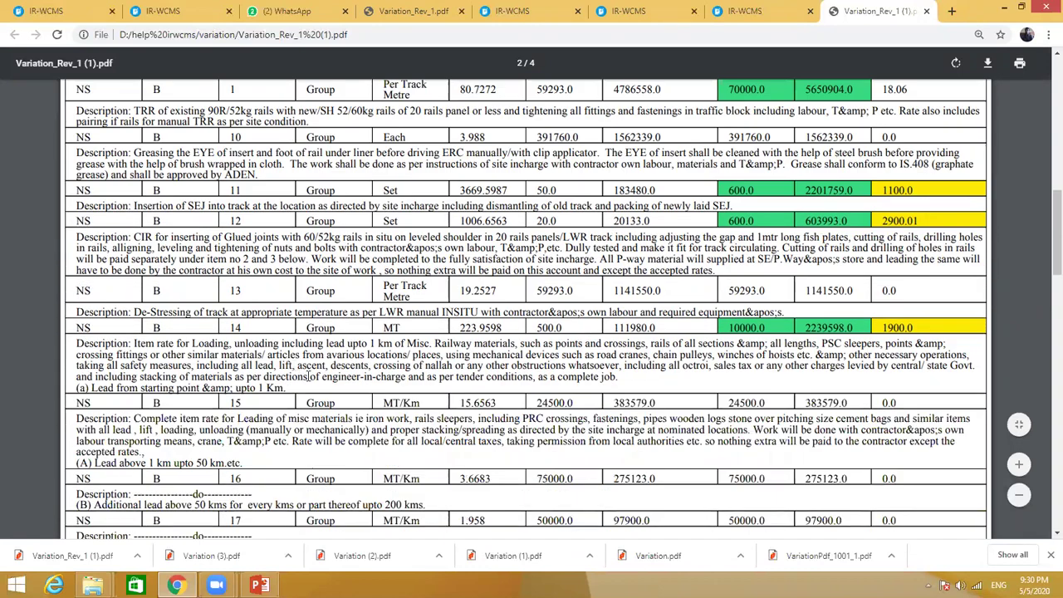
pyautogui.scroll(1, 270, 394)
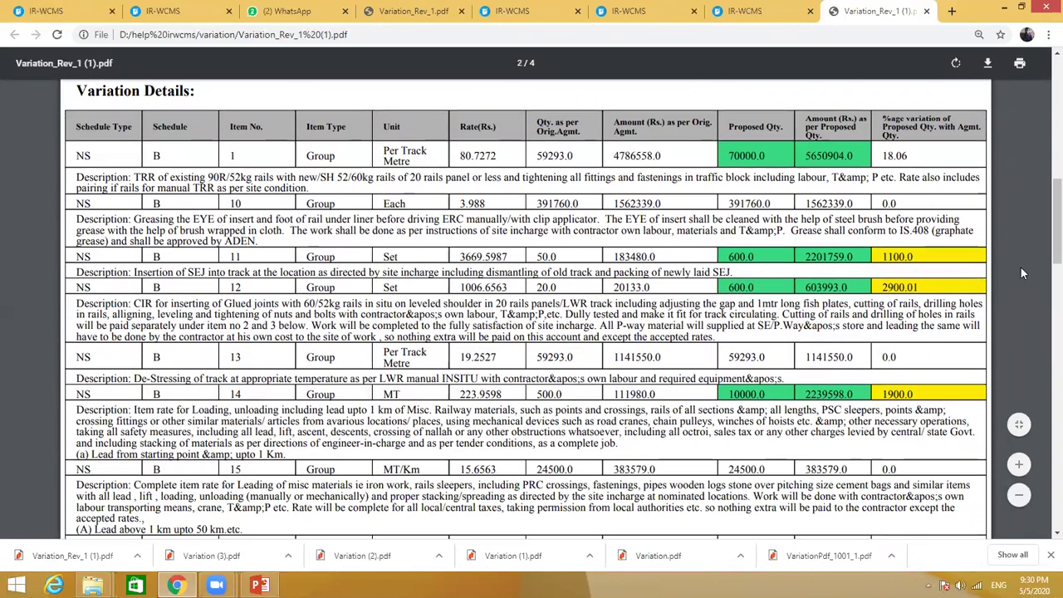
pyautogui.scroll(-4, 1045, 238)
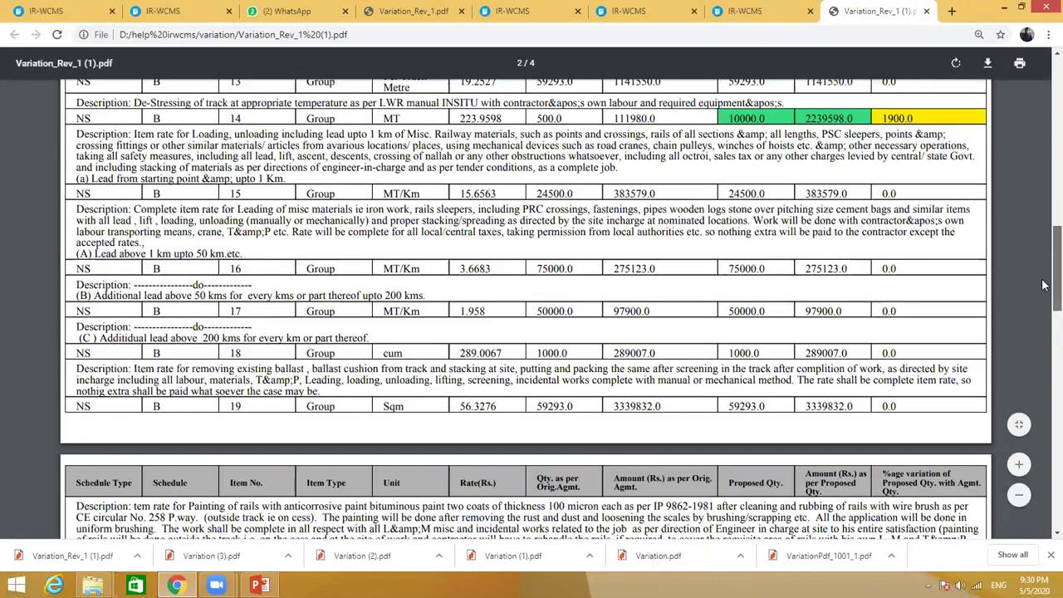
pyautogui.scroll(5, 1045, 229)
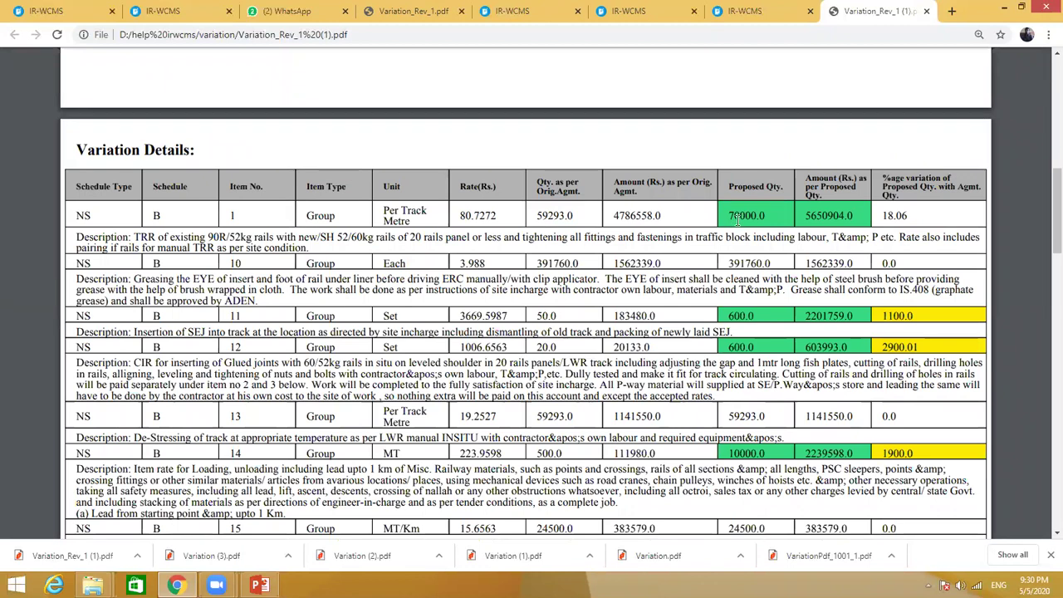
# Compare item 1's proposed quantity with its original agreement quantity and check its percentage variation
pyautogui.moveTo(728, 216); pyautogui.dragTo(778, 216)
pyautogui.moveTo(537, 218); pyautogui.dragTo(585, 237)
pyautogui.click(748, 212)
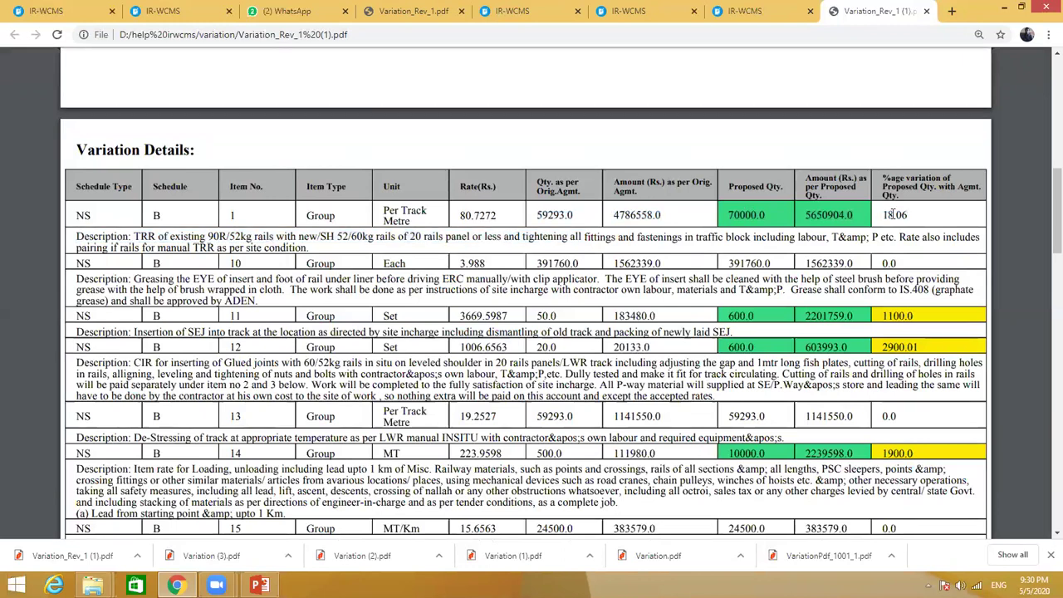
pyautogui.moveTo(884, 215); pyautogui.dragTo(964, 236)
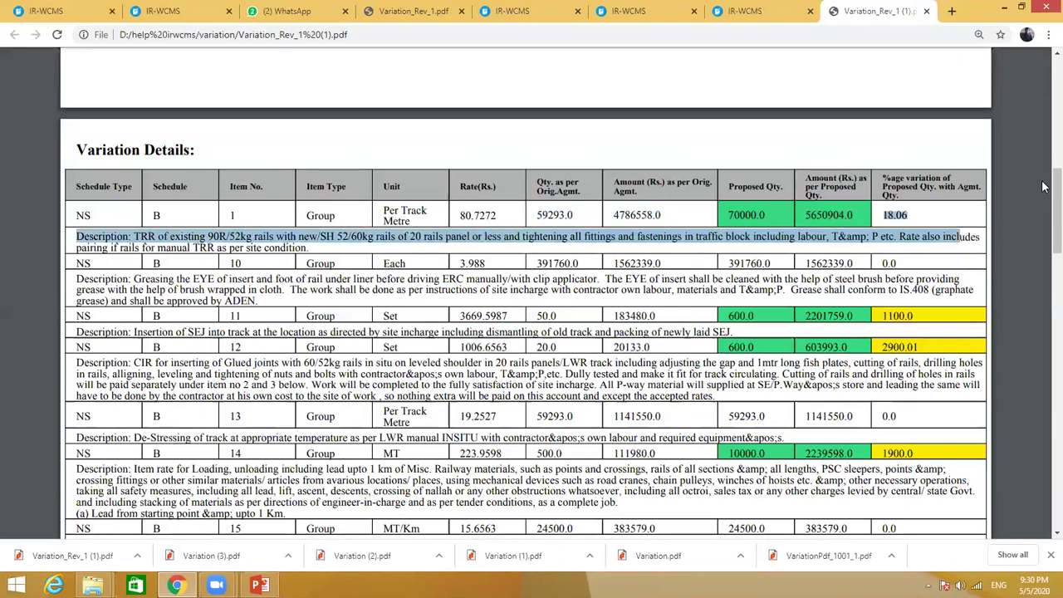
# Check the total percentage variation on the statement's last page and return to the signatures and the start of the Variation Details
pyautogui.moveTo(1045, 226); pyautogui.dragTo(1025, 453)
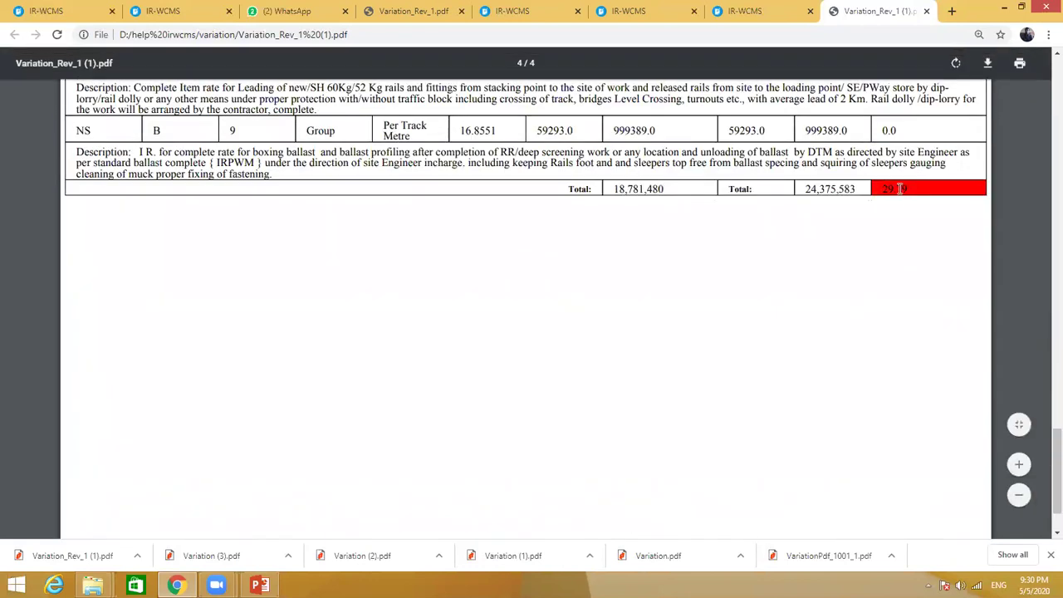
pyautogui.moveTo(878, 189); pyautogui.dragTo(920, 188)
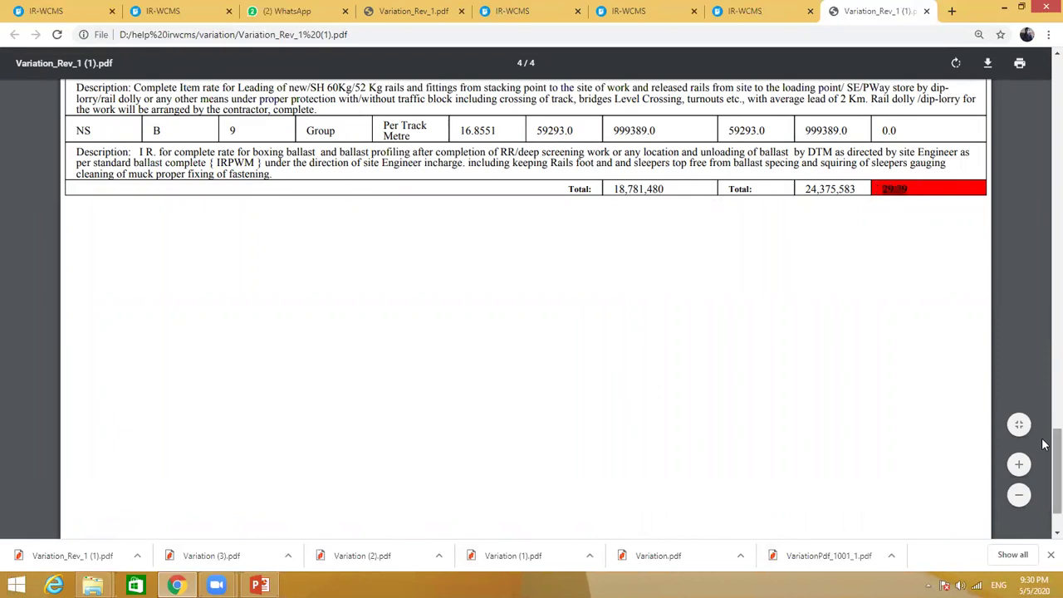
pyautogui.moveTo(1045, 459); pyautogui.dragTo(1045, 143)
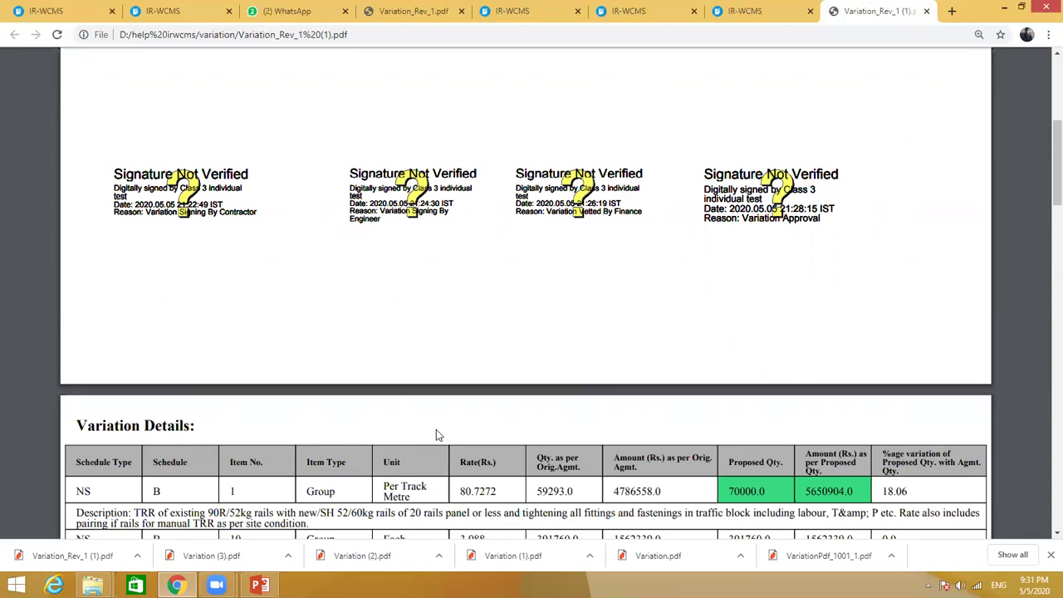
pyautogui.scroll(-1, 569, 442)
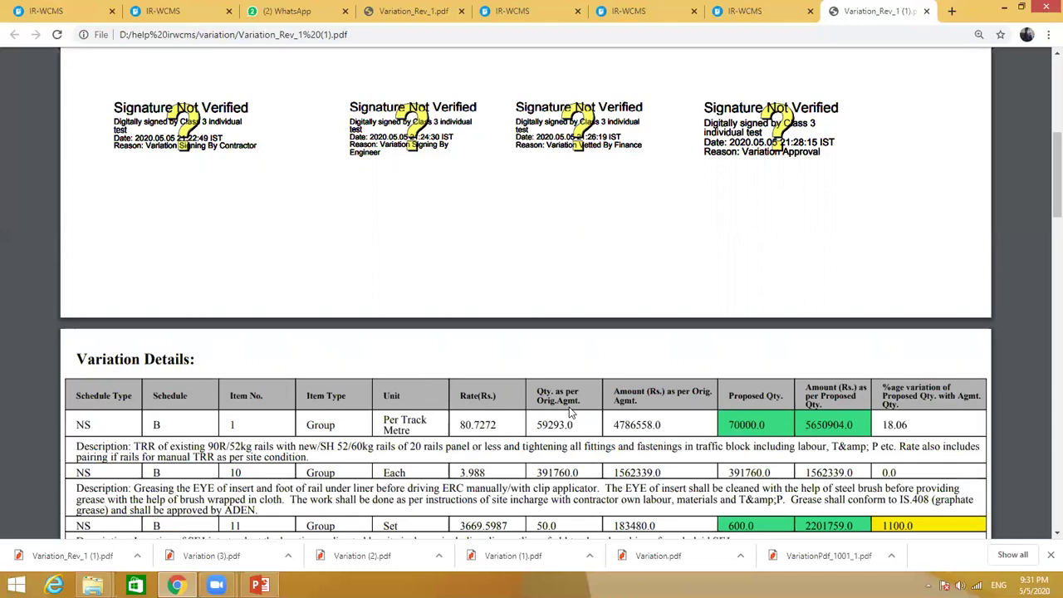